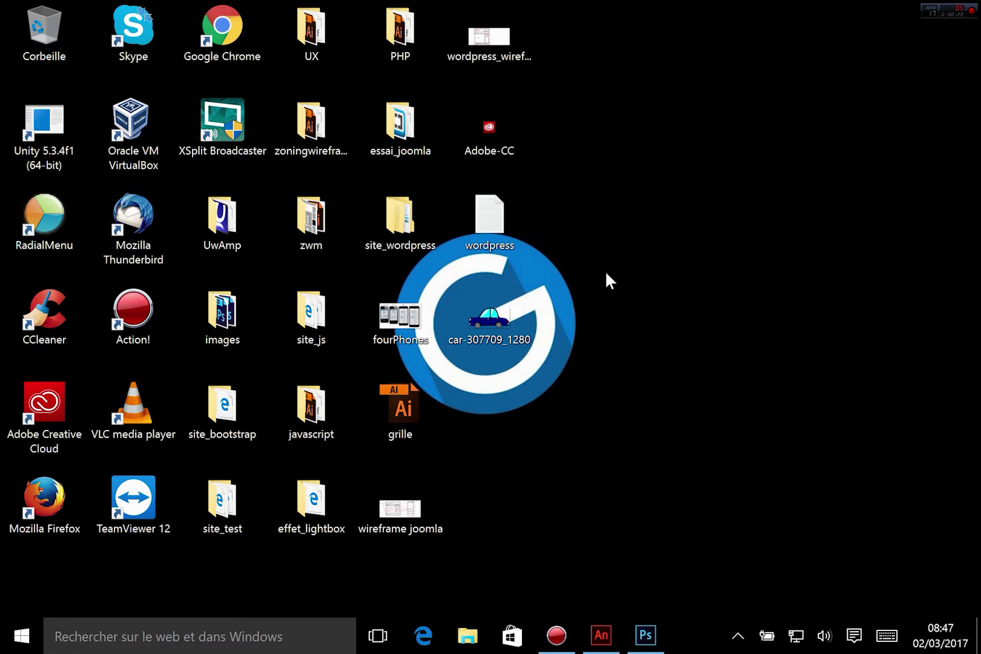
Switch to Adobe Animate with the untitled HTML5 Canvas document.
{"action": "mouse_move", "coordinate": [604, 647]}
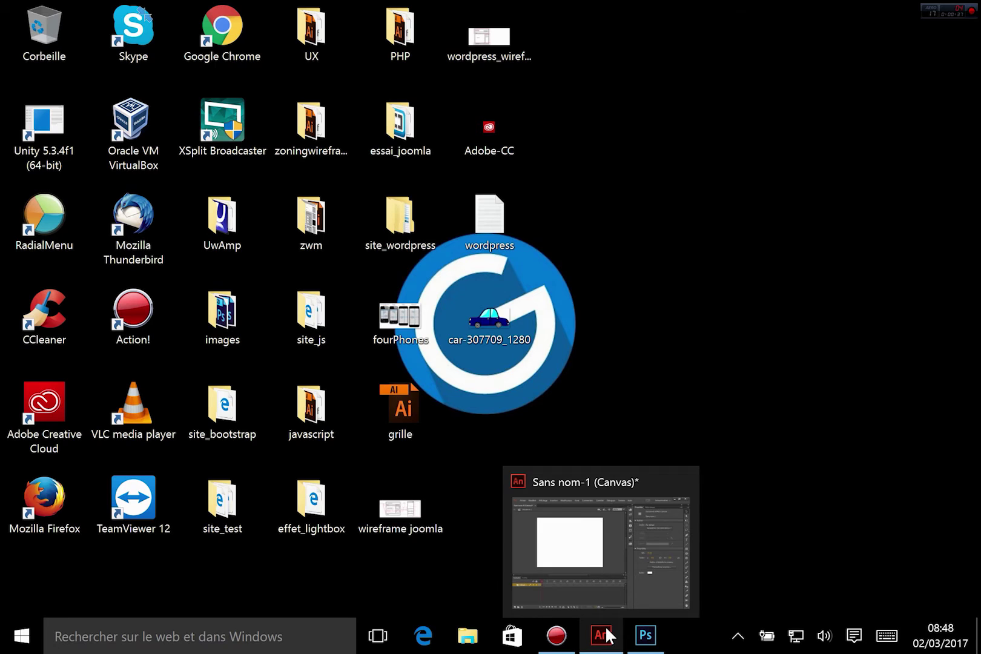
{"action": "left_click", "coordinate": [607, 636]}
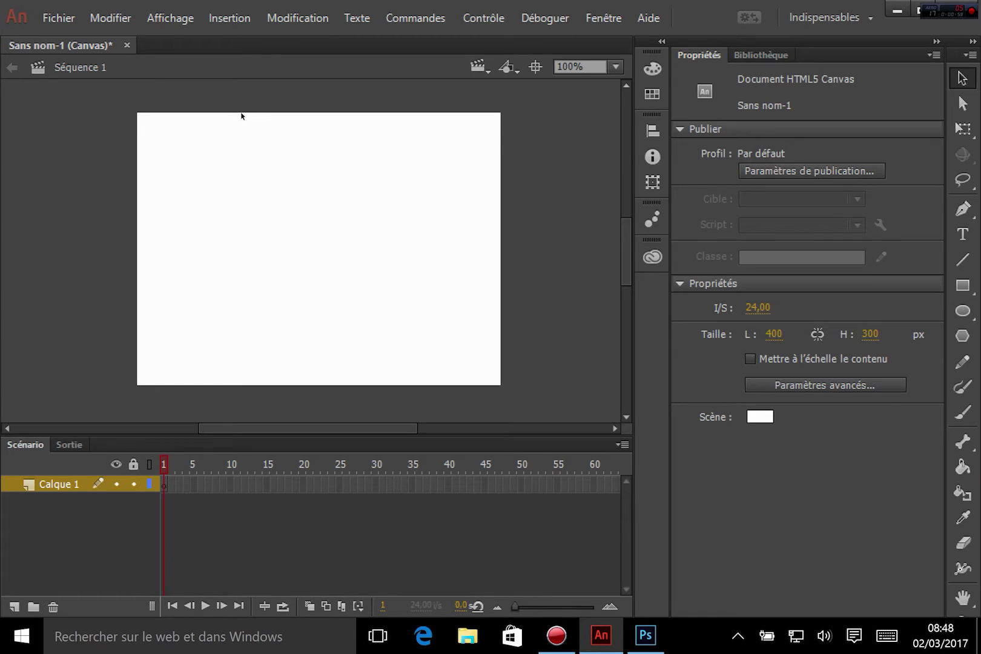
{"action": "left_click", "coordinate": [230, 18]}
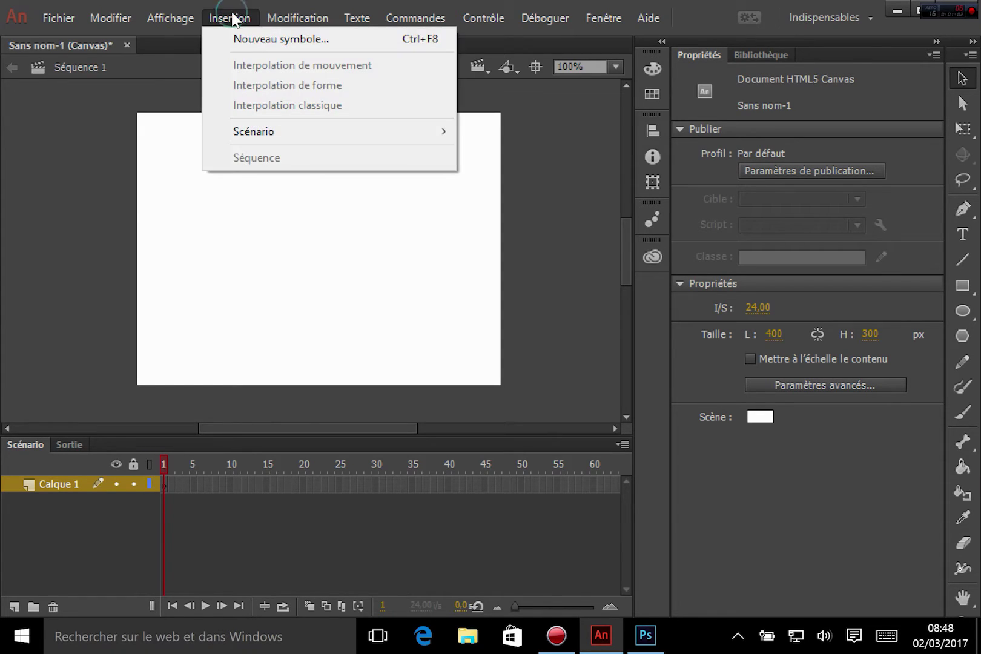
{"action": "left_click", "coordinate": [250, 40]}
{"action": "left_click", "coordinate": [365, 162]}
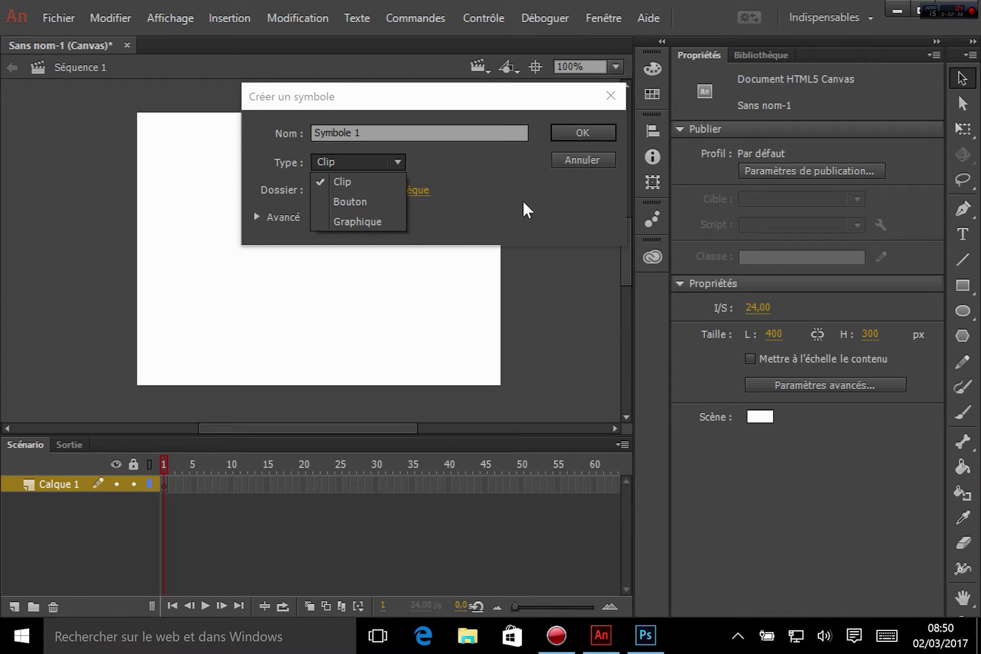
{"action": "left_click", "coordinate": [595, 158]}
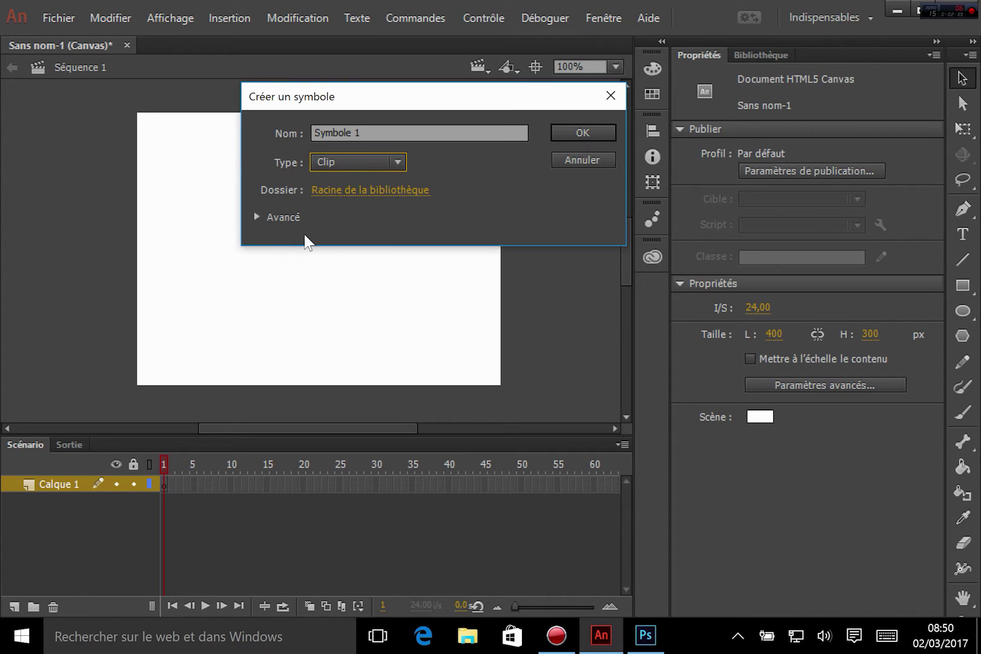
{"action": "left_click", "coordinate": [592, 159]}
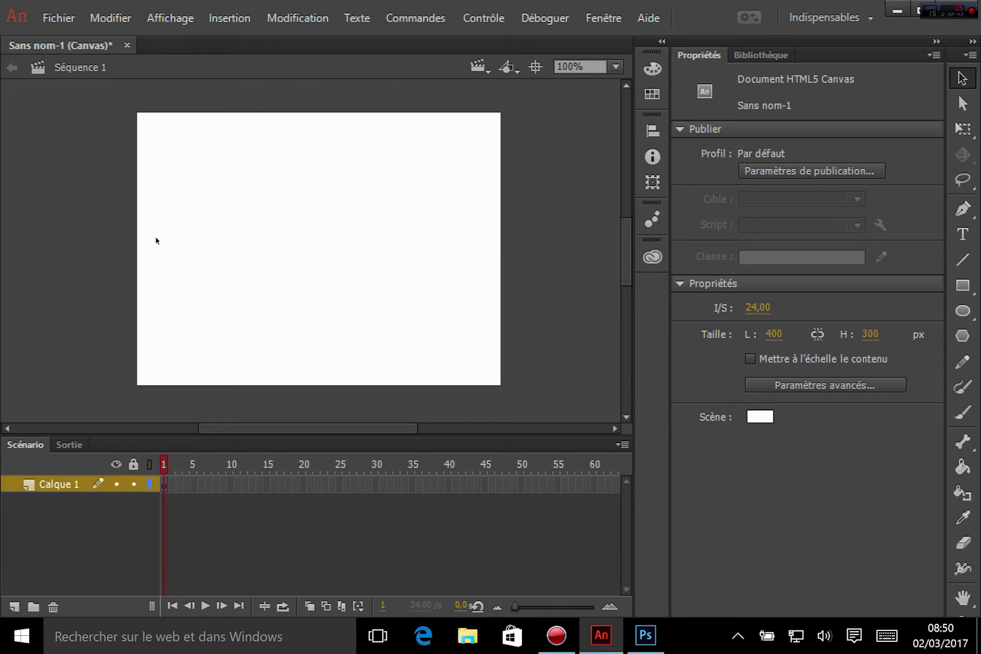
Switch to Photoshop with the car-307709_1280.png image open.
{"action": "left_click", "coordinate": [646, 635]}
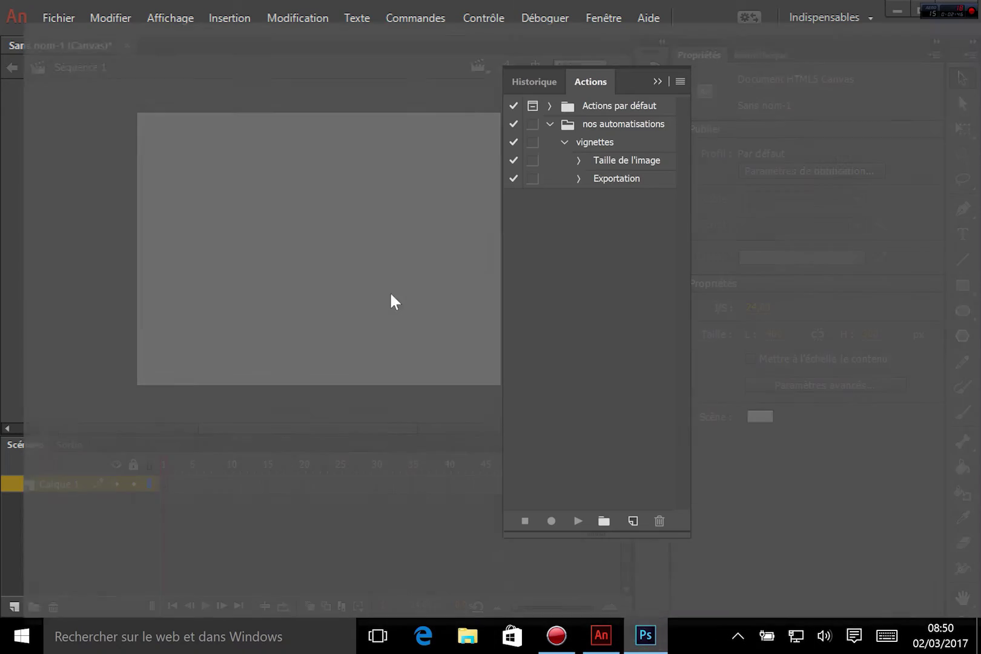
{"action": "left_click", "coordinate": [714, 117]}
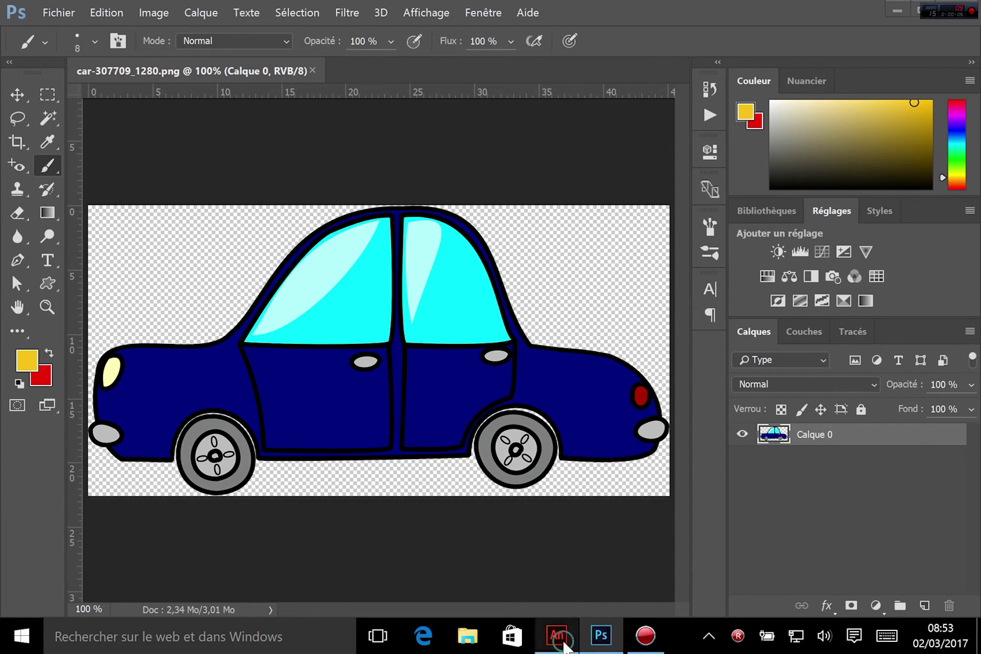
{"action": "left_click", "coordinate": [556, 636]}
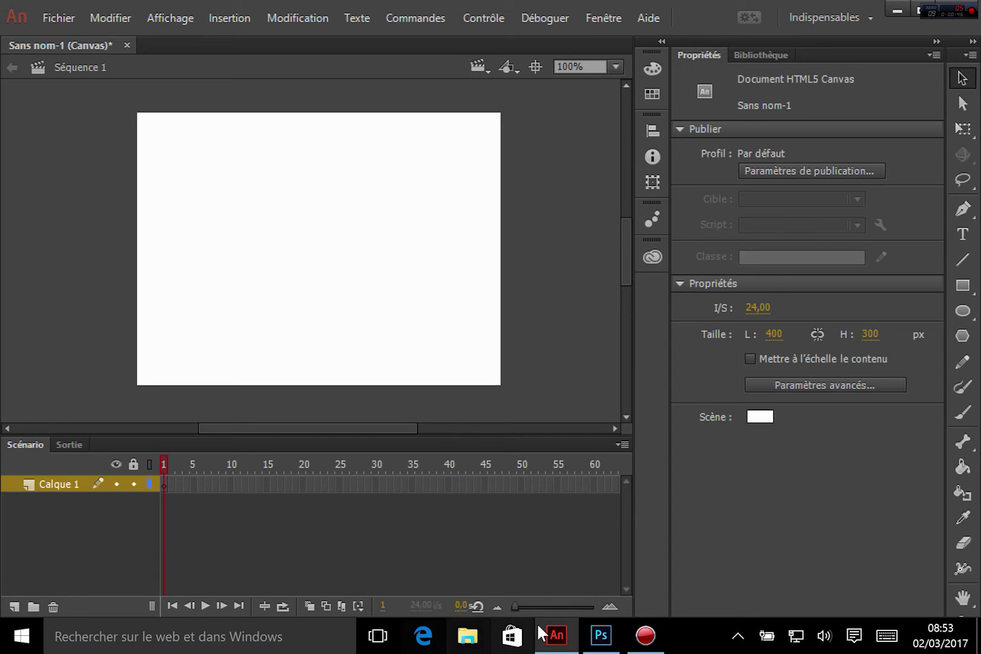
{"action": "left_click", "coordinate": [601, 637]}
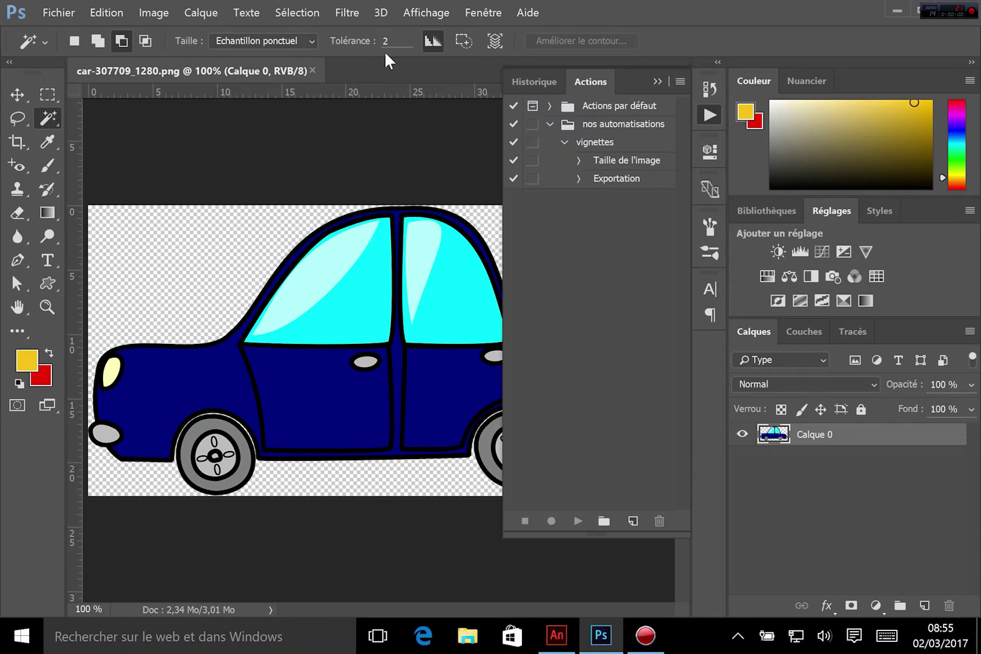
Draw an elliptical marquee selection around the car's front wheel.
{"action": "key", "text": "ctrl+plus"}
{"action": "key", "text": "ctrl+plus"}
{"action": "key", "text": "ctrl+plus"}
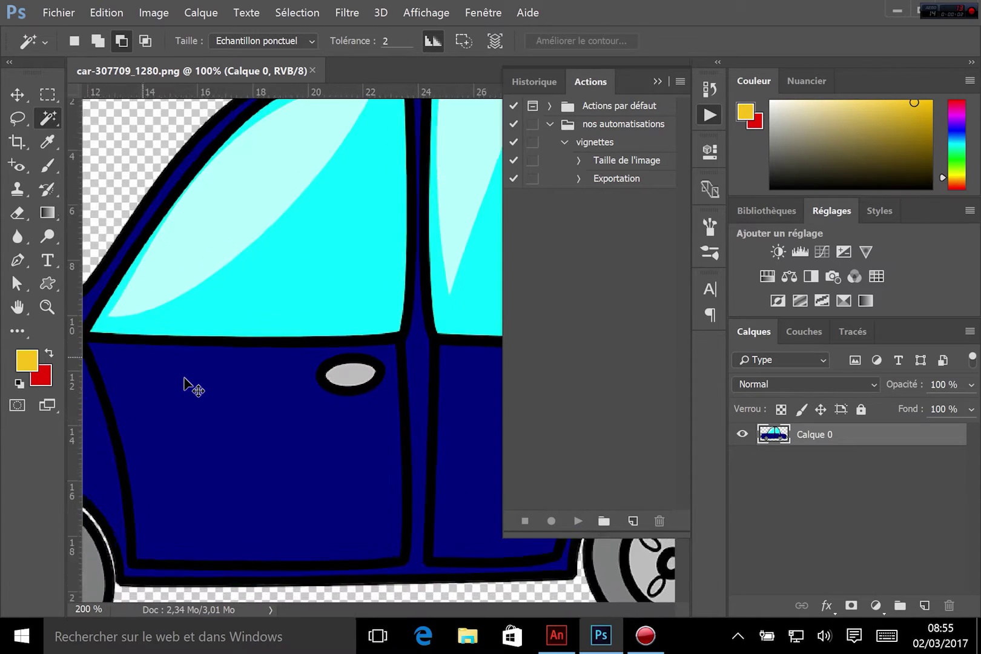
{"action": "left_click_drag", "start_coordinate": [186, 379], "coordinate": [322, 116]}
{"action": "left_click_drag", "start_coordinate": [241, 395], "coordinate": [500, 249]}
{"action": "left_click_drag", "start_coordinate": [303, 265], "coordinate": [434, 219]}
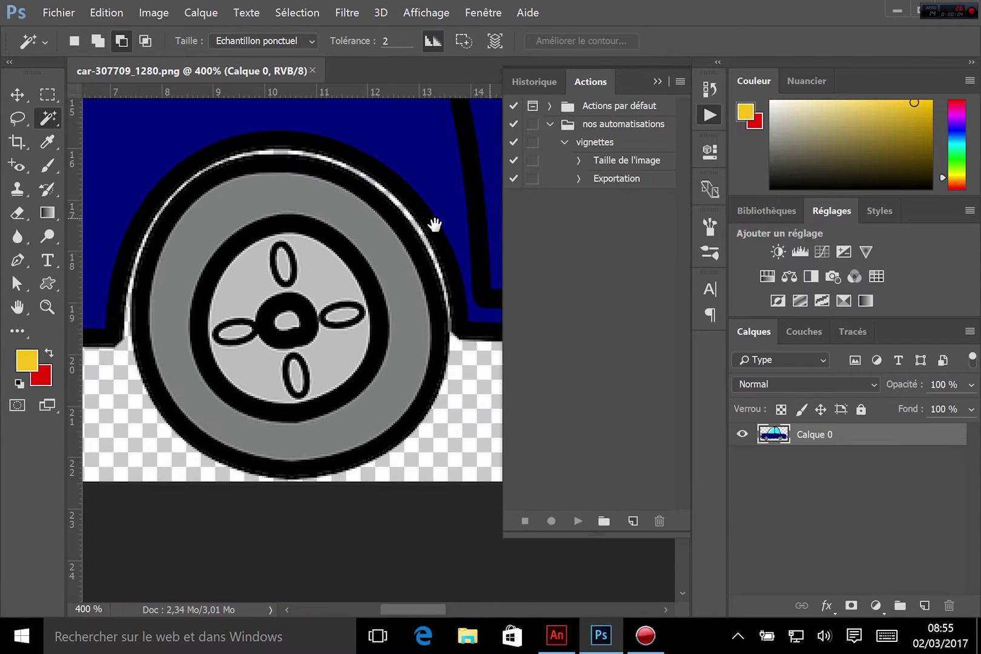
{"action": "left_click", "coordinate": [16, 119]}
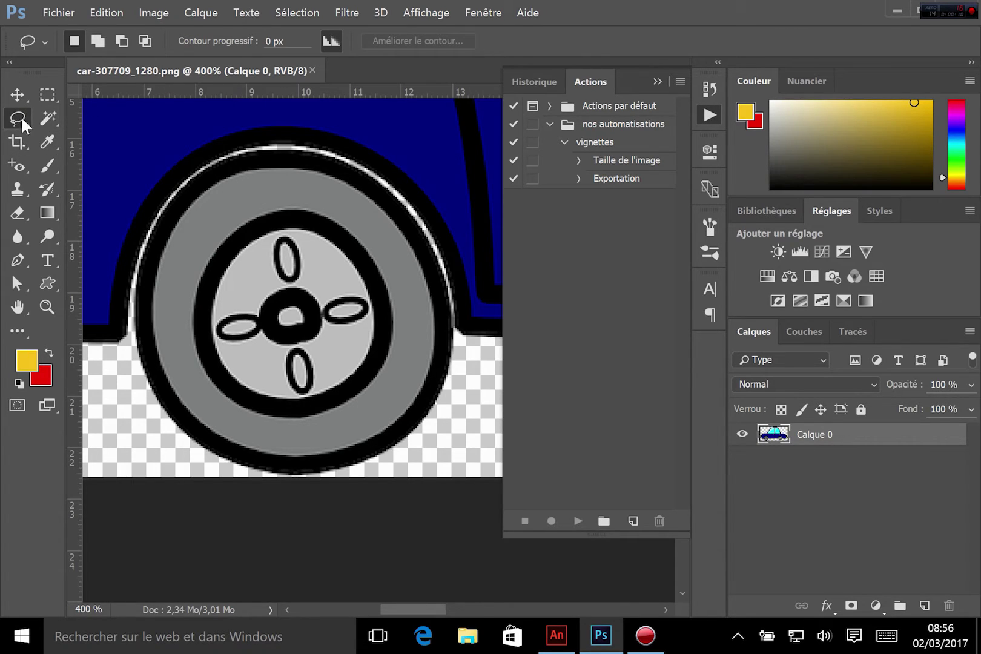
{"action": "left_click", "coordinate": [47, 94]}
{"action": "left_click", "coordinate": [135, 115]}
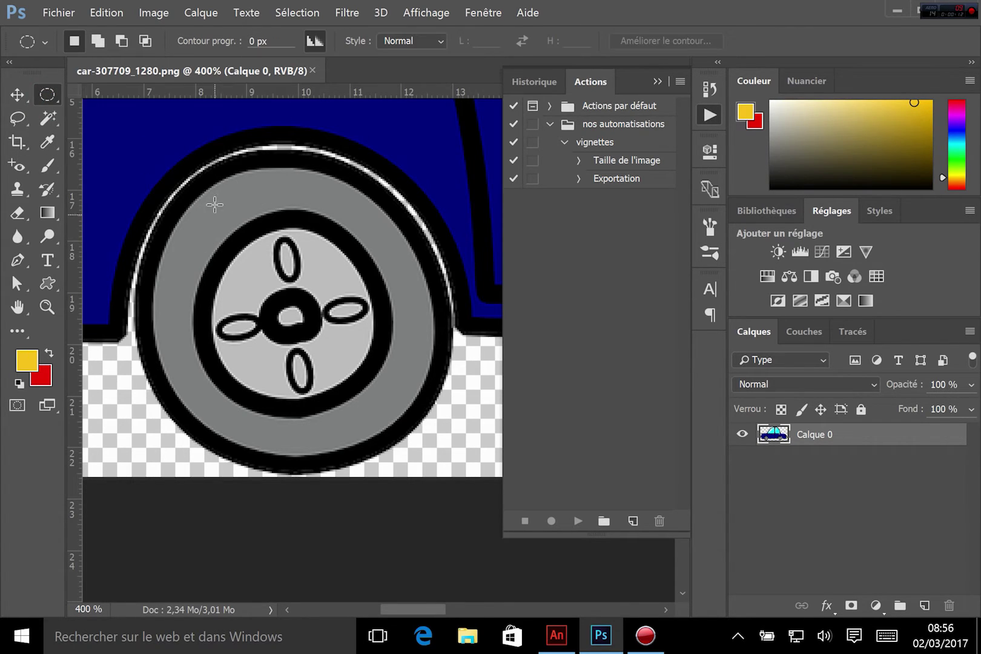
{"action": "left_click_drag", "start_coordinate": [209, 188], "coordinate": [434, 469]}
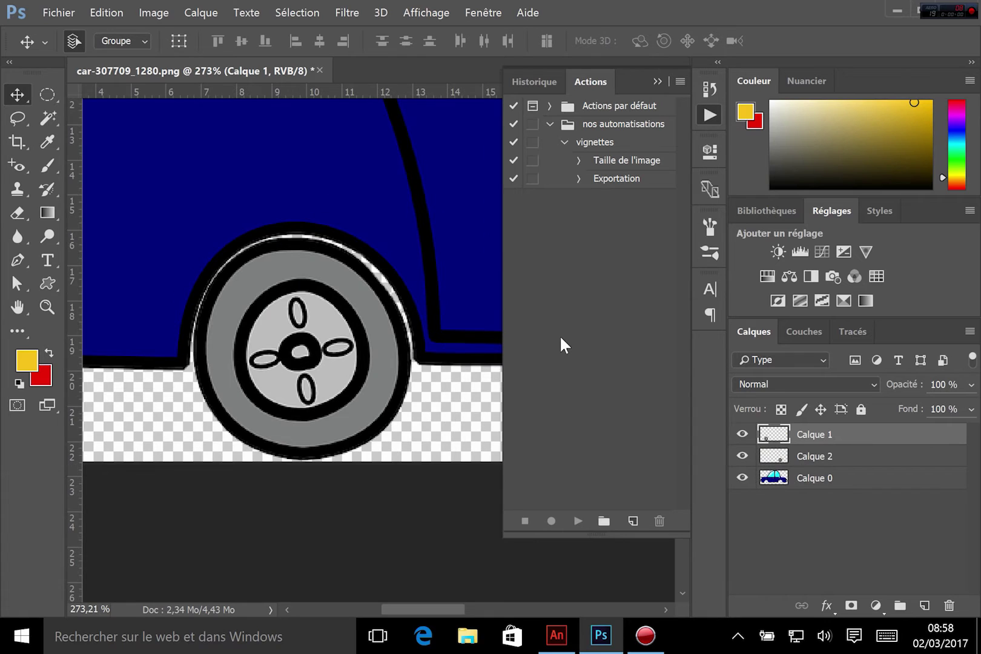
Hide and show the wheel layers Calque 2 and Calque 1 to check the wheel cut-outs against the car body.
{"action": "key", "text": "ctrl+minus"}
{"action": "key", "text": "ctrl+minus"}
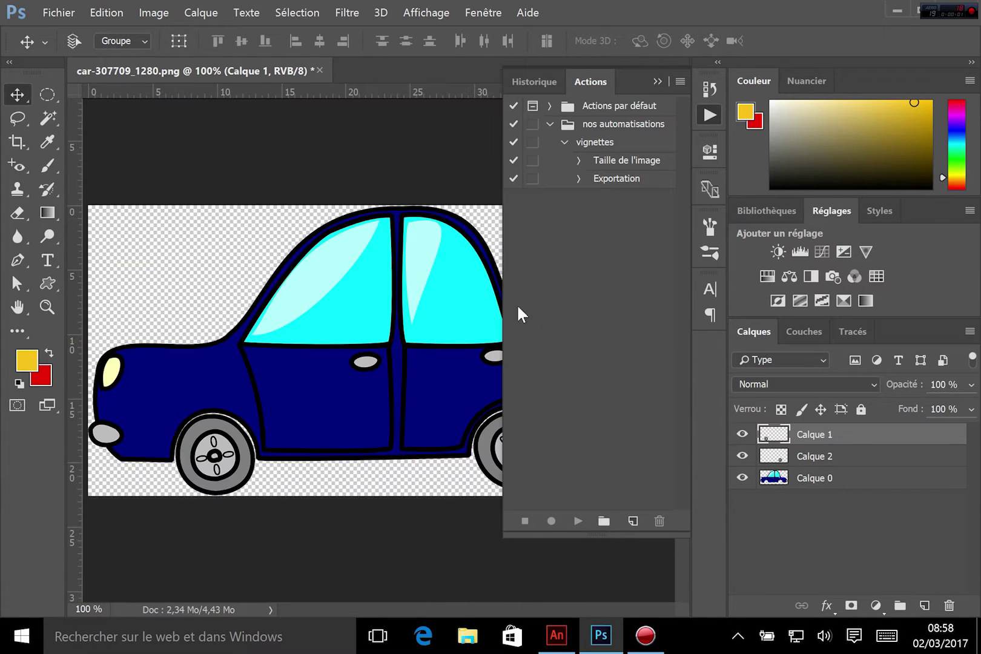
{"action": "left_click", "coordinate": [709, 115]}
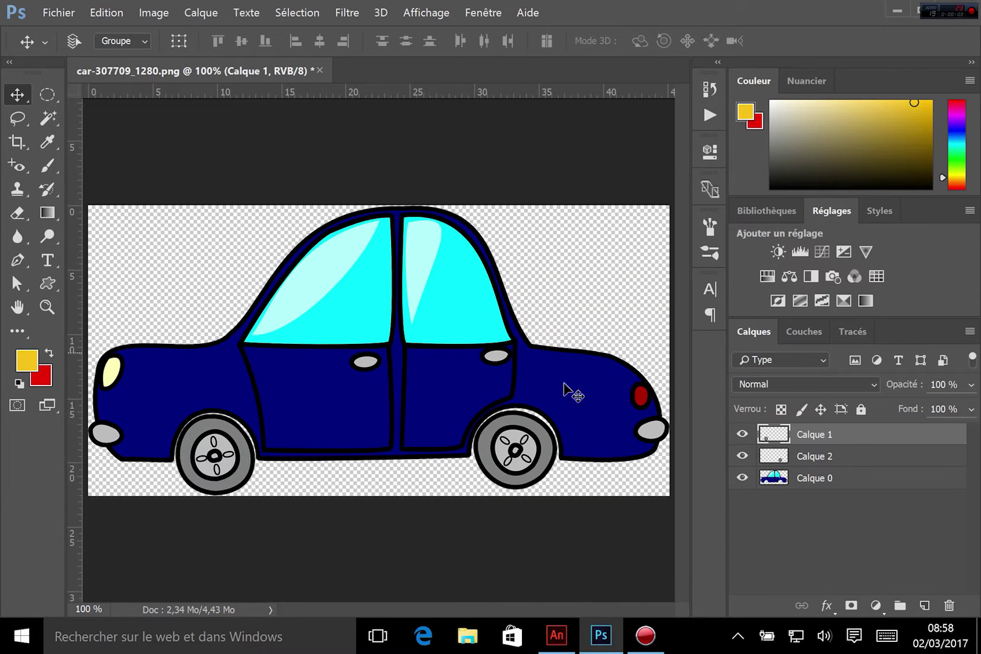
{"action": "left_click", "coordinate": [742, 457]}
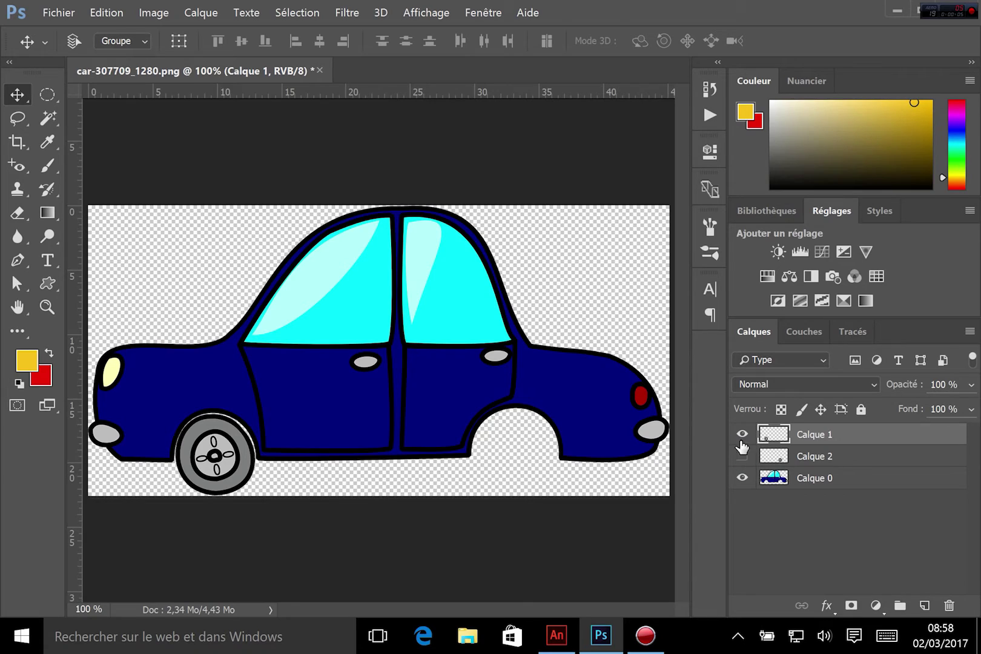
{"action": "left_click", "coordinate": [741, 435]}
{"action": "left_click", "coordinate": [742, 435]}
{"action": "left_click", "coordinate": [743, 457]}
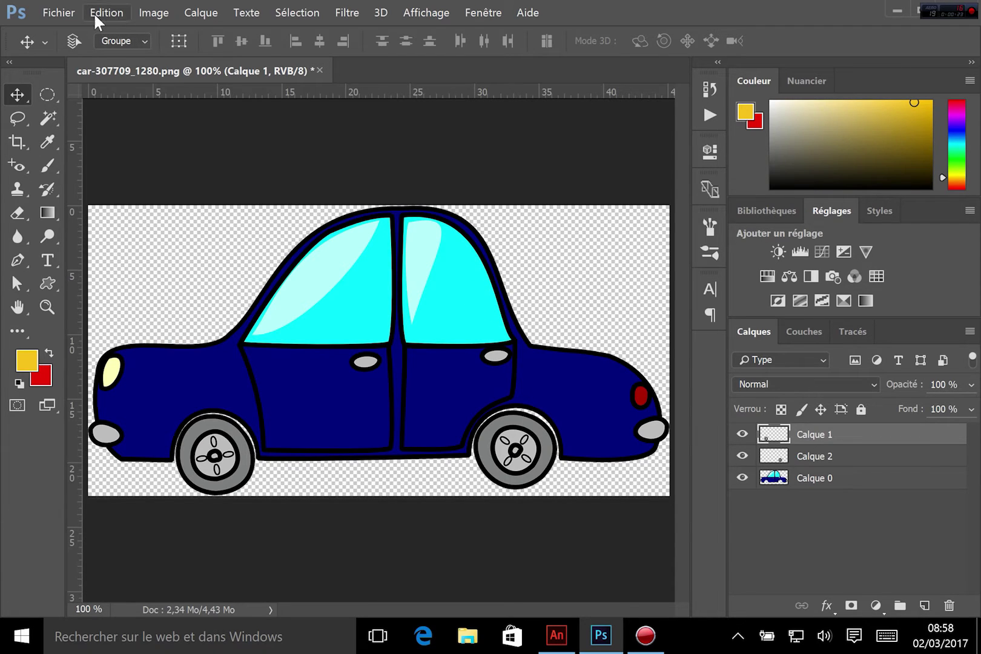
Save the layered car image on the desktop as a Photoshop PSD file named voiture, accepting the format options.
{"action": "left_click", "coordinate": [59, 13]}
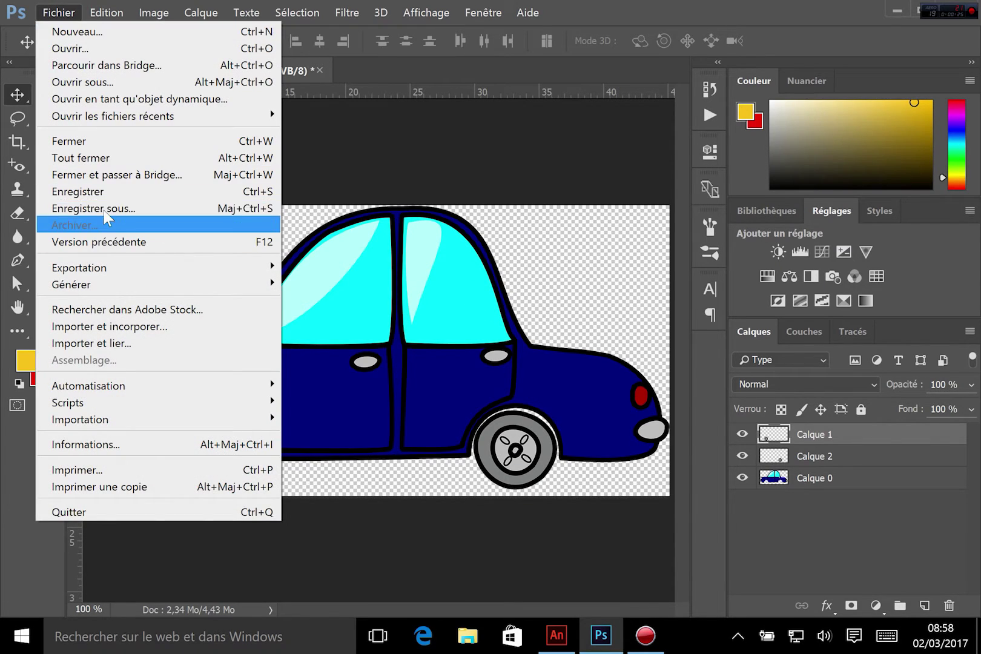
{"action": "key", "text": "Escape"}
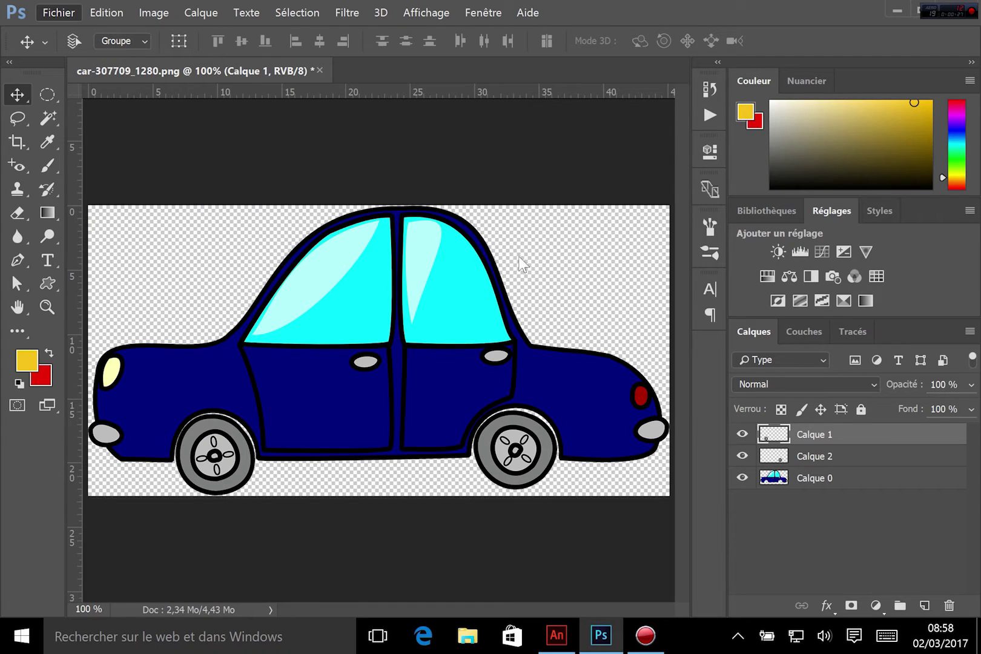
{"action": "key", "text": "shift+ctrl+s"}
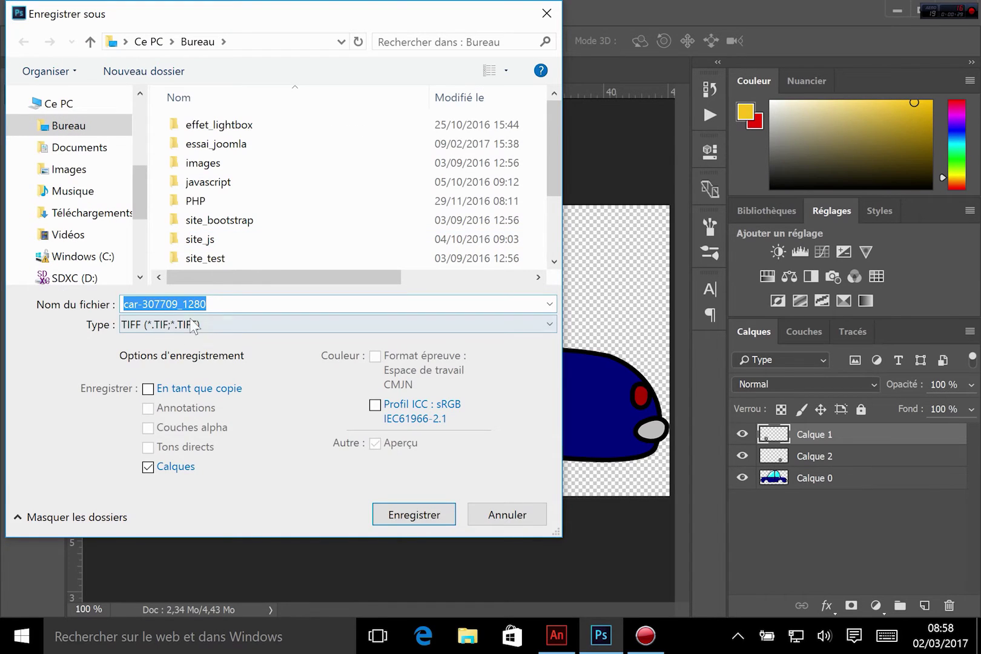
{"action": "left_click", "coordinate": [194, 325]}
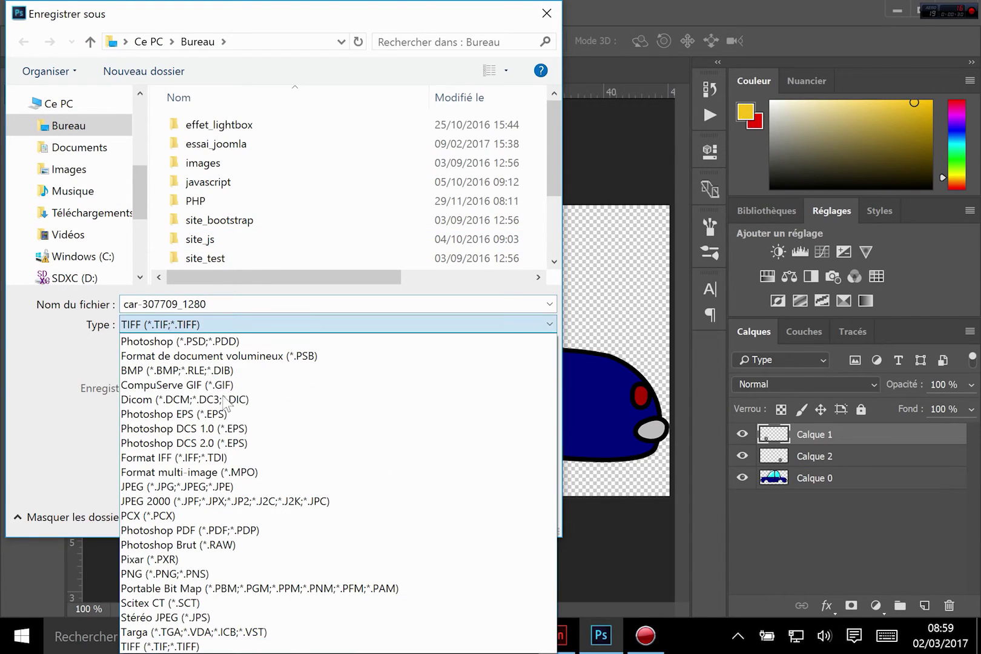
{"action": "left_click", "coordinate": [215, 341]}
{"action": "double_click", "coordinate": [224, 304]}
{"action": "type", "text": "voi"}
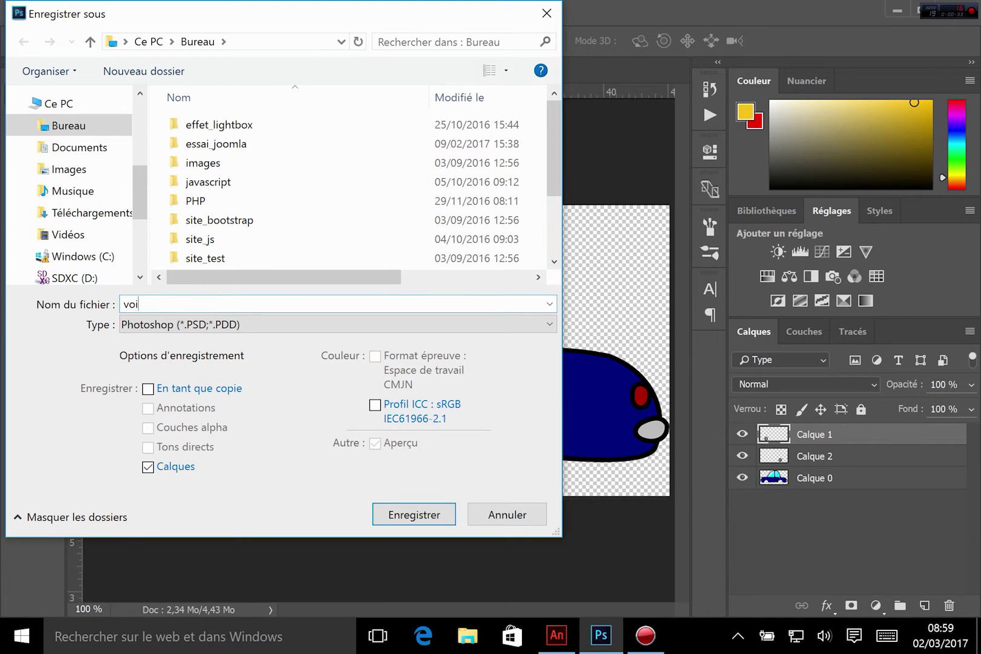
{"action": "type", "text": "ture"}
{"action": "key", "text": "Return"}
{"action": "left_click", "coordinate": [746, 189]}
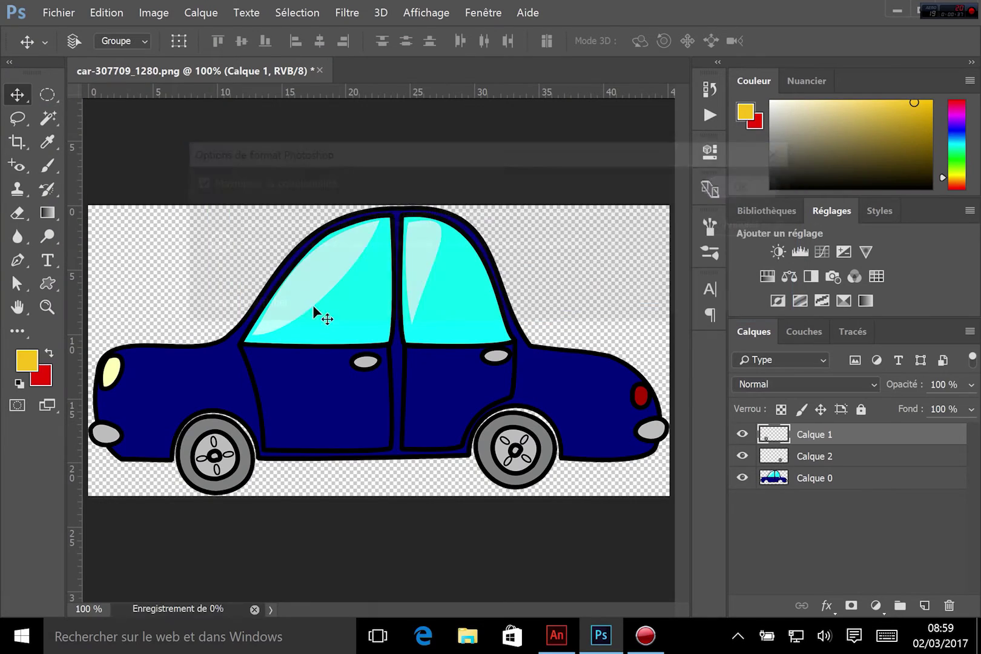
Switch to Adobe Animate and display the document's library.
{"action": "left_click", "coordinate": [558, 636]}
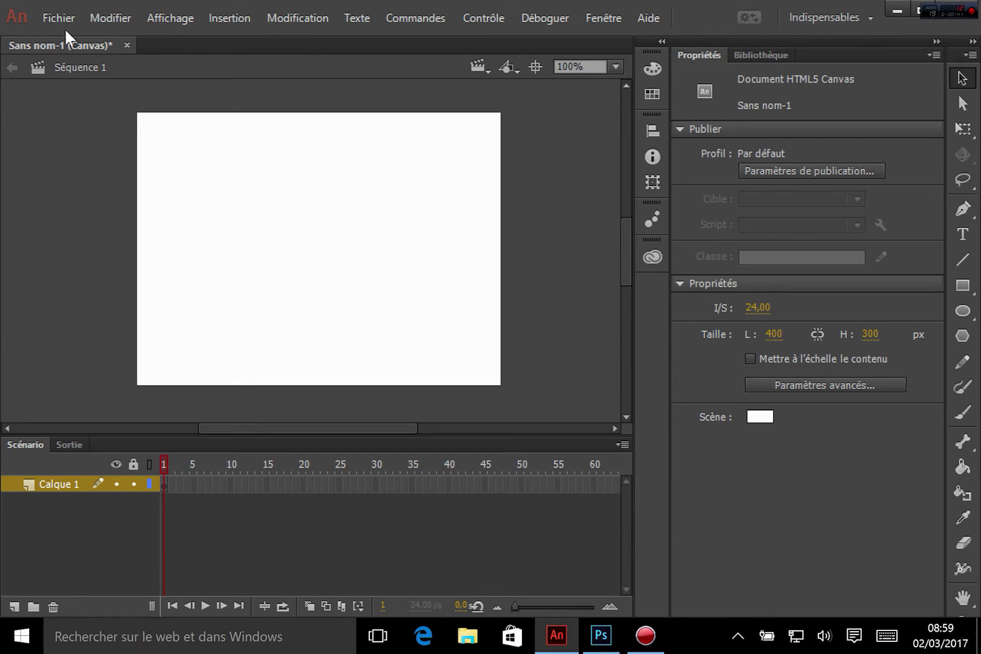
{"action": "left_click", "coordinate": [753, 52]}
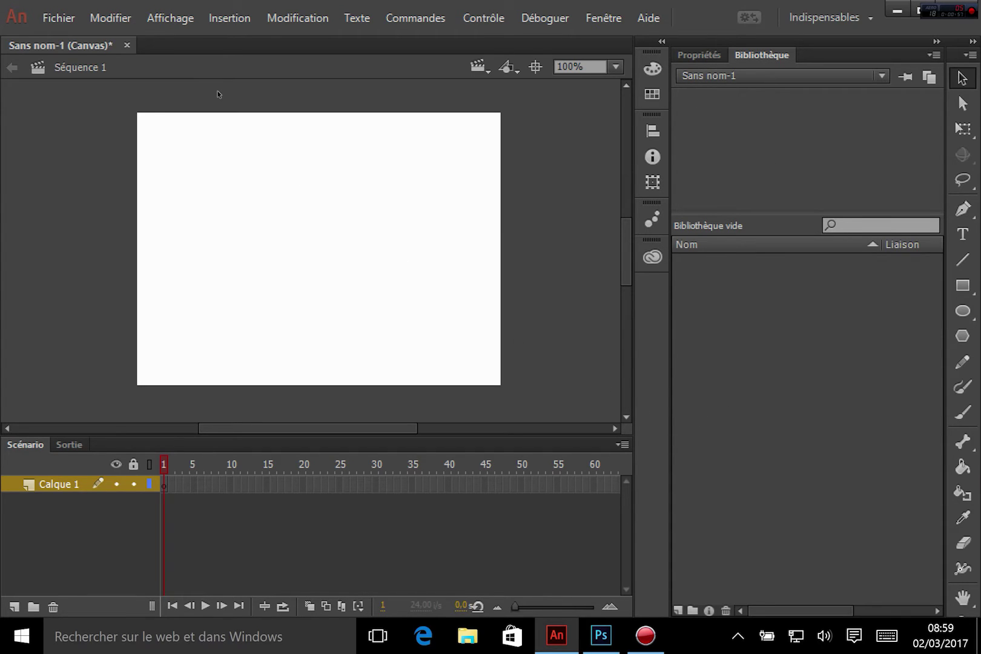
{"action": "left_click", "coordinate": [59, 18]}
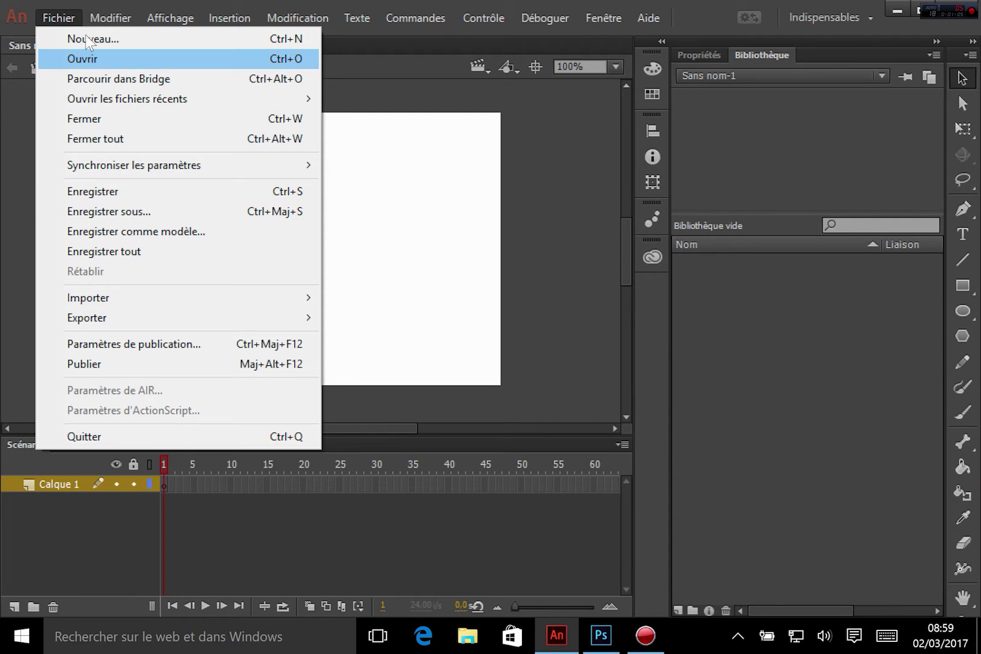
{"action": "left_click", "coordinate": [70, 18]}
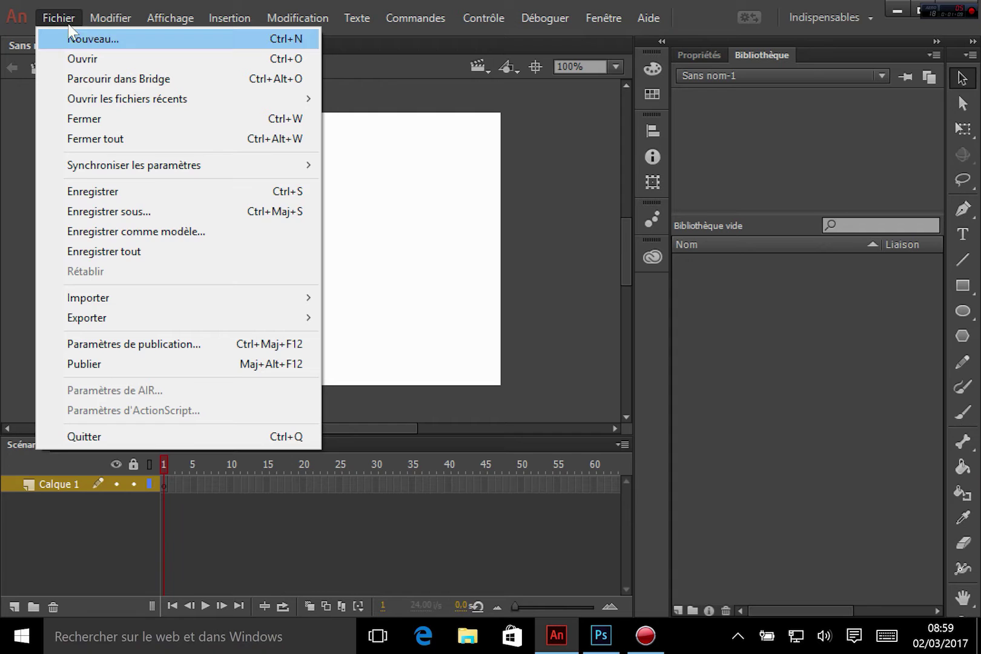
{"action": "mouse_move", "coordinate": [138, 293]}
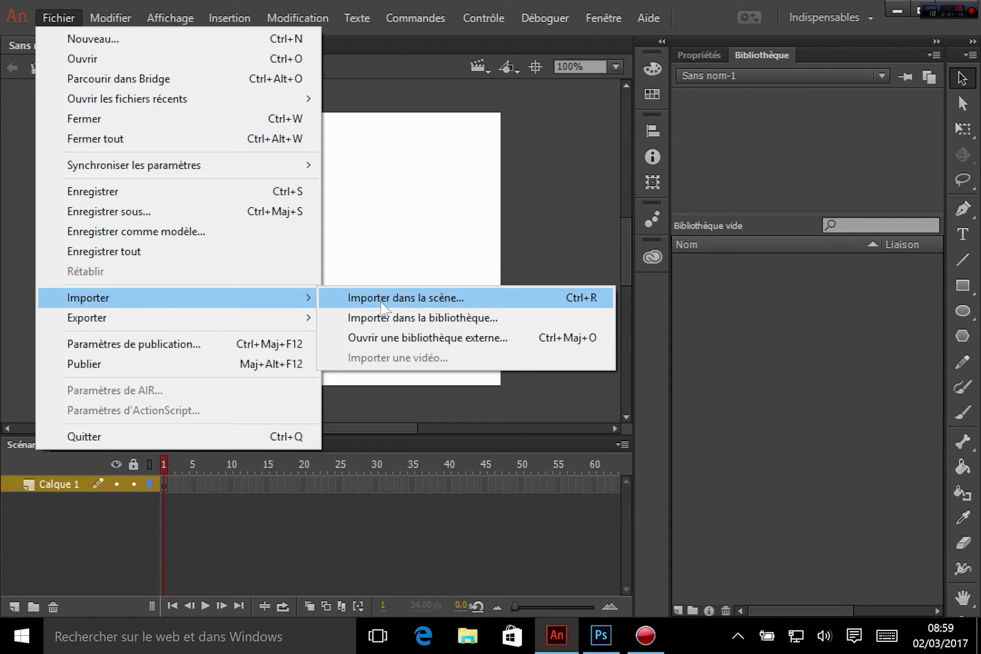
{"action": "left_click", "coordinate": [424, 212]}
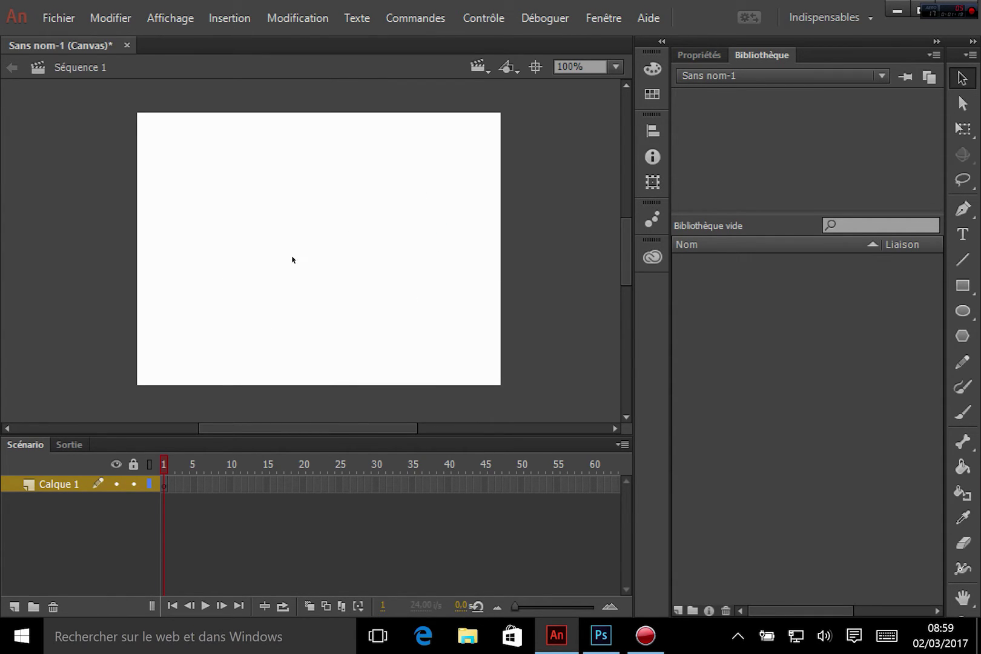
{"action": "left_click", "coordinate": [55, 9]}
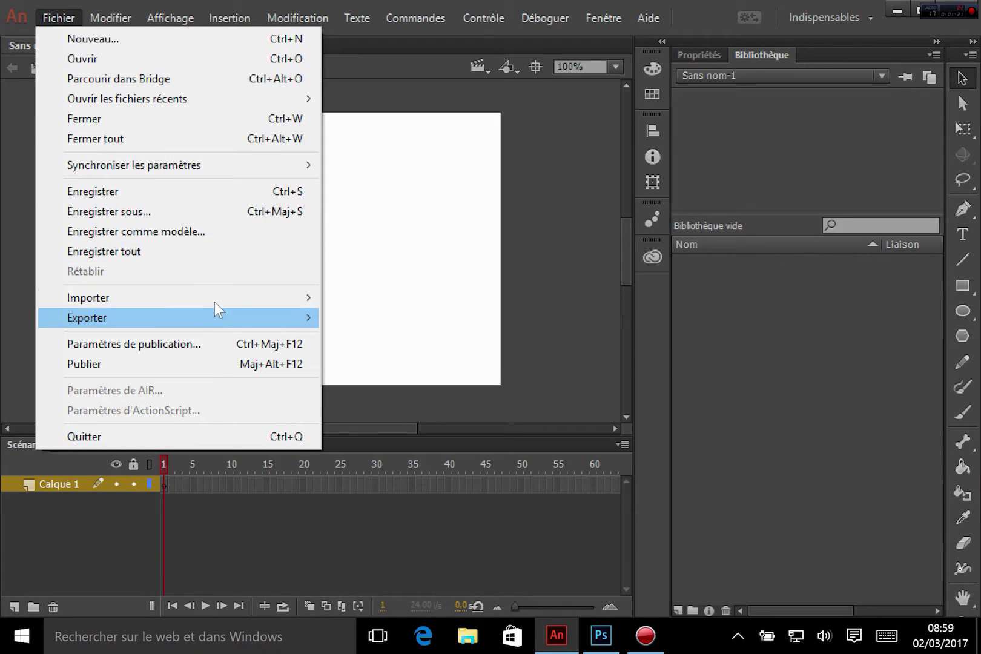
{"action": "mouse_move", "coordinate": [215, 301]}
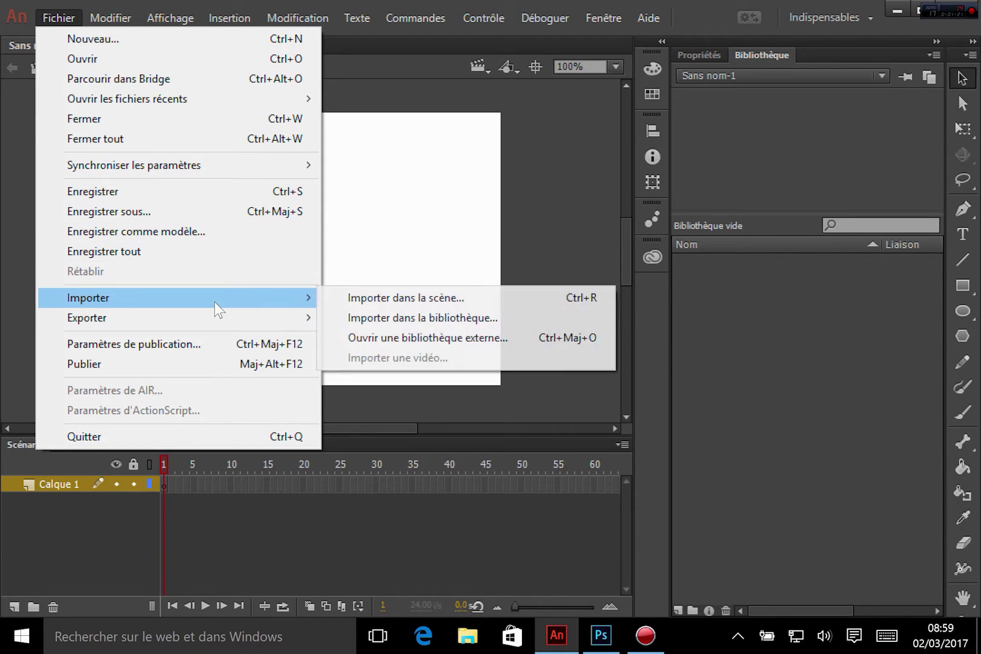
{"action": "left_click", "coordinate": [388, 220]}
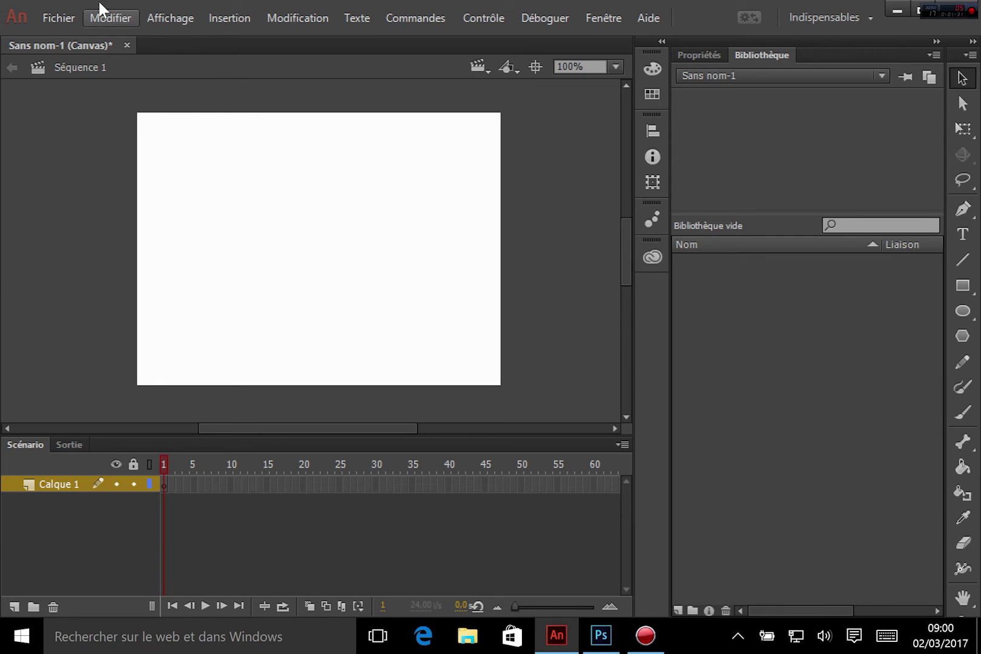
Import voiture.psd from the desktop into the library, accepting flattened bitmap conversion and separate Animate layers.
{"action": "left_click", "coordinate": [56, 18]}
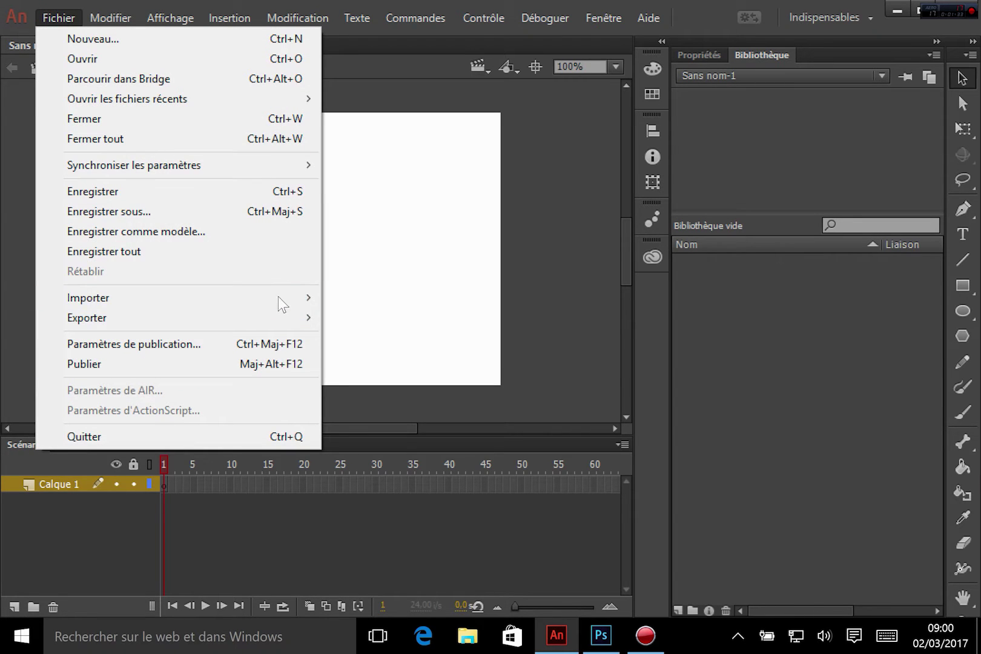
{"action": "mouse_move", "coordinate": [281, 300]}
{"action": "left_click", "coordinate": [441, 321]}
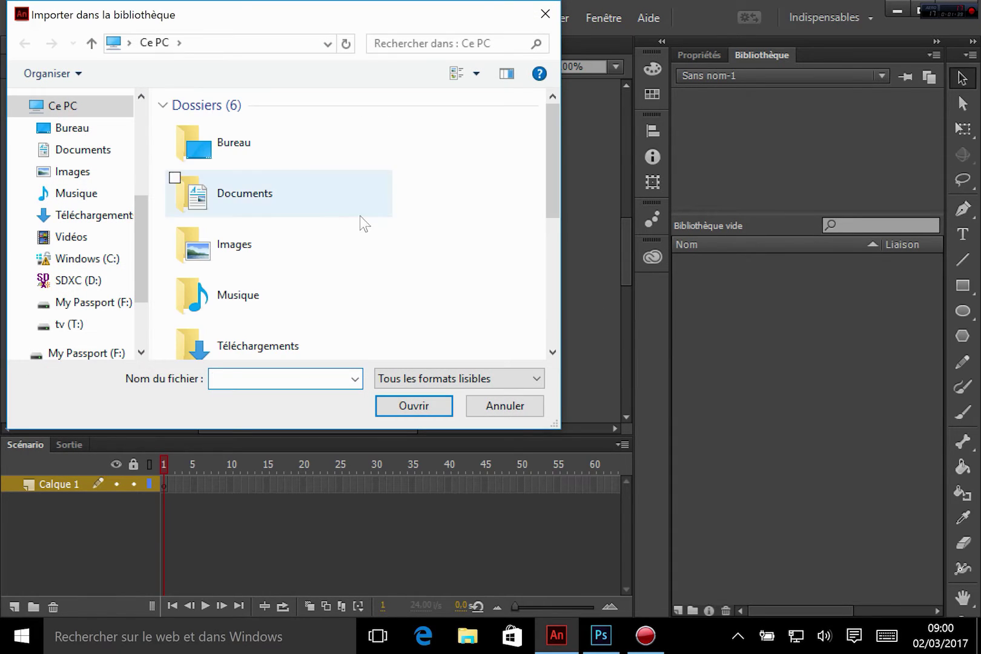
{"action": "scroll", "coordinate": [453, 193], "scroll_direction": "down", "scroll_amount": 3}
{"action": "scroll", "coordinate": [351, 191], "scroll_direction": "up", "scroll_amount": 3}
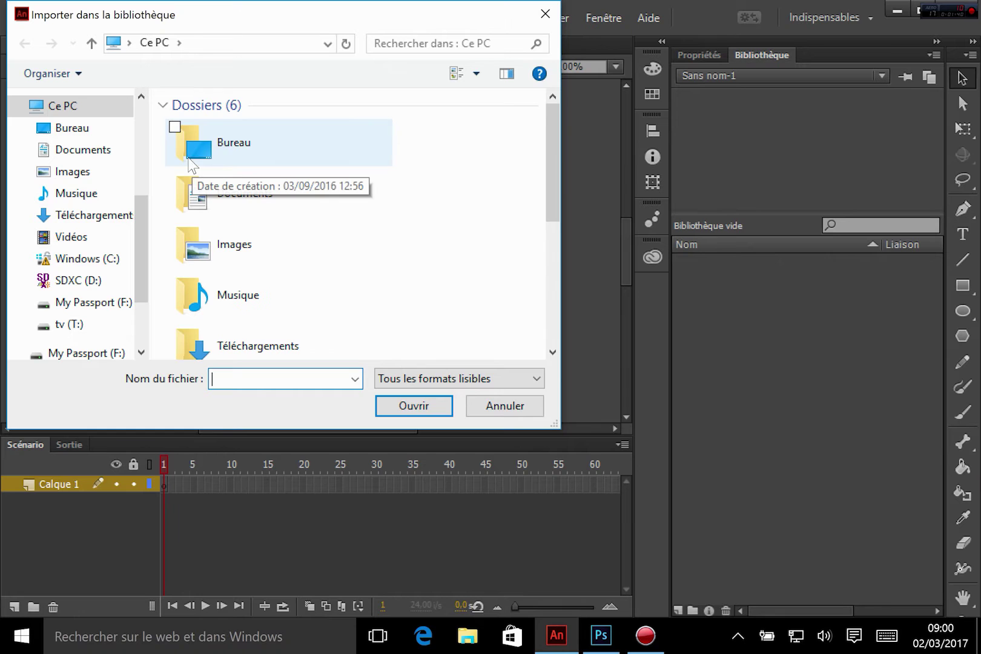
{"action": "double_click", "coordinate": [223, 146]}
{"action": "scroll", "coordinate": [379, 193], "scroll_direction": "down", "scroll_amount": 3}
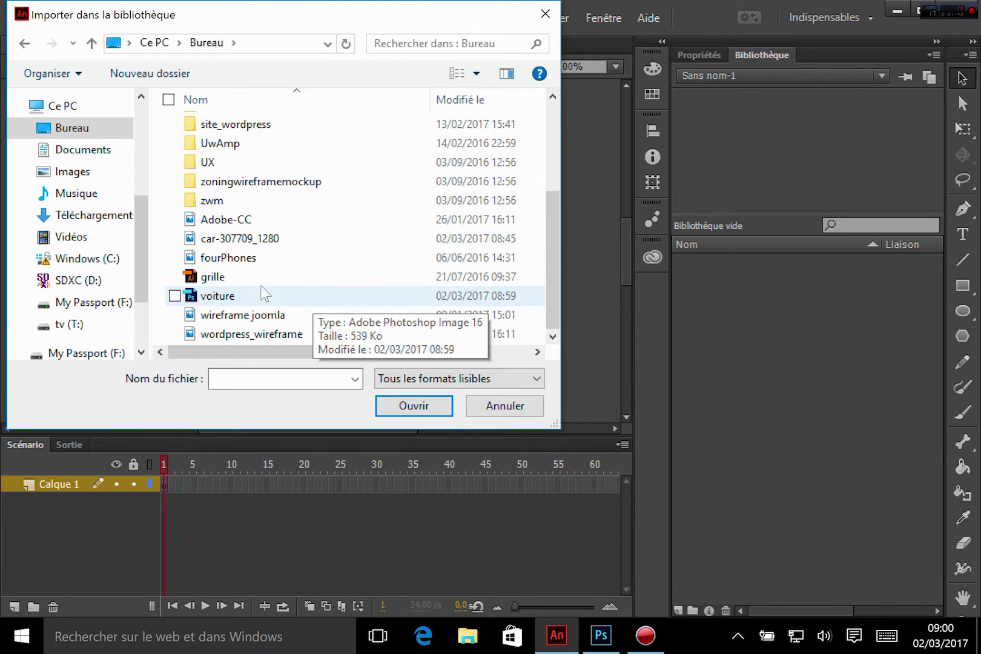
{"action": "left_click", "coordinate": [236, 296]}
{"action": "left_click", "coordinate": [415, 406]}
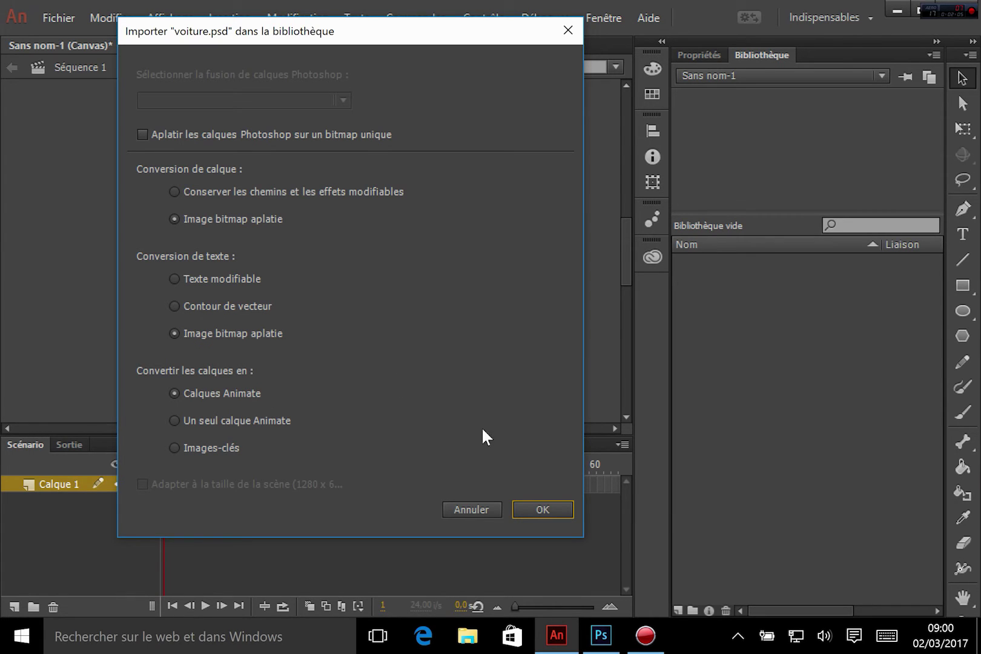
{"action": "left_click", "coordinate": [558, 508]}
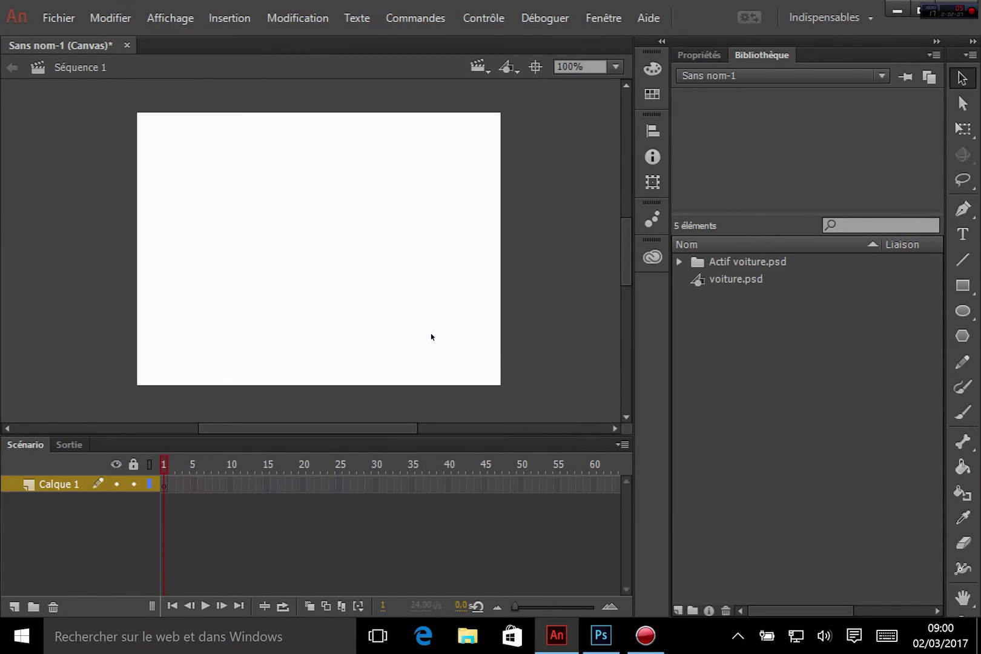
Examine the imported voiture.psd symbol and the bitmaps Calque 0, Calque 1 and Calque 2 in its asset folder.
{"action": "left_click", "coordinate": [733, 280]}
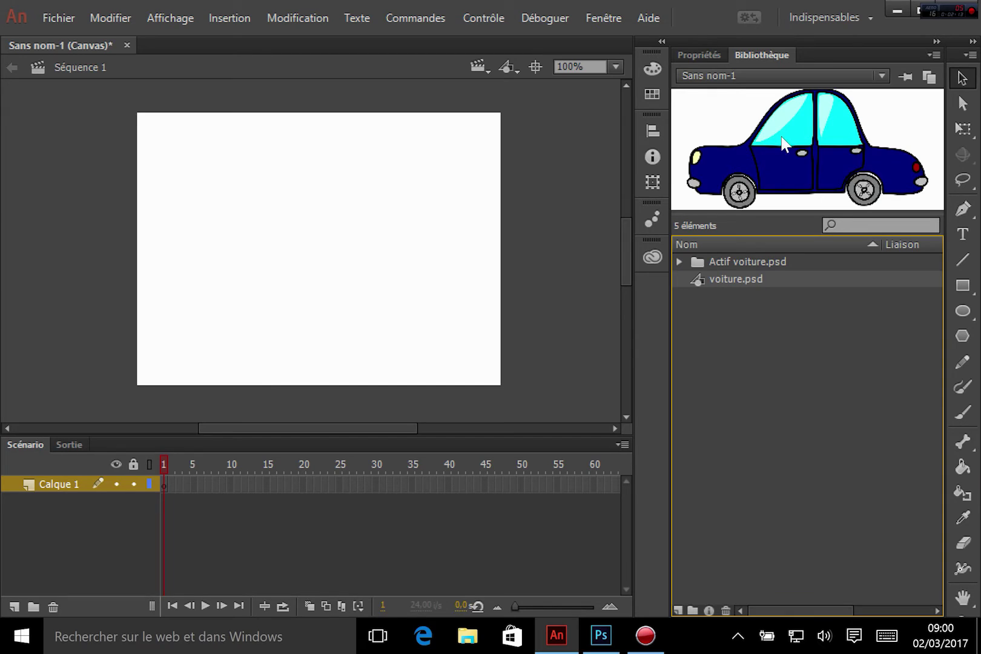
{"action": "left_click", "coordinate": [744, 260]}
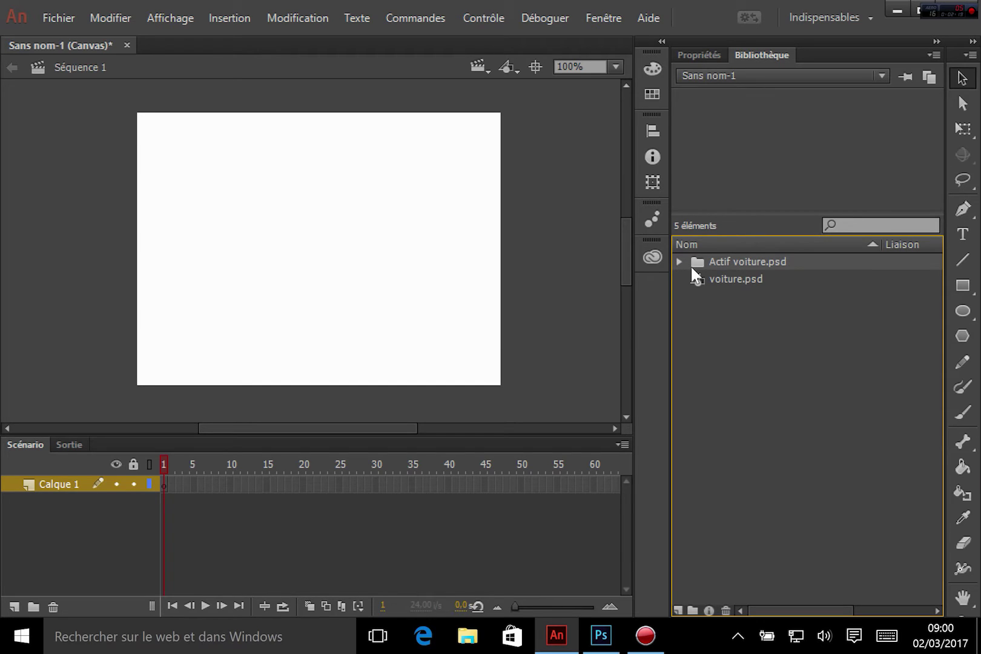
{"action": "left_click", "coordinate": [679, 260]}
{"action": "left_click", "coordinate": [739, 279]}
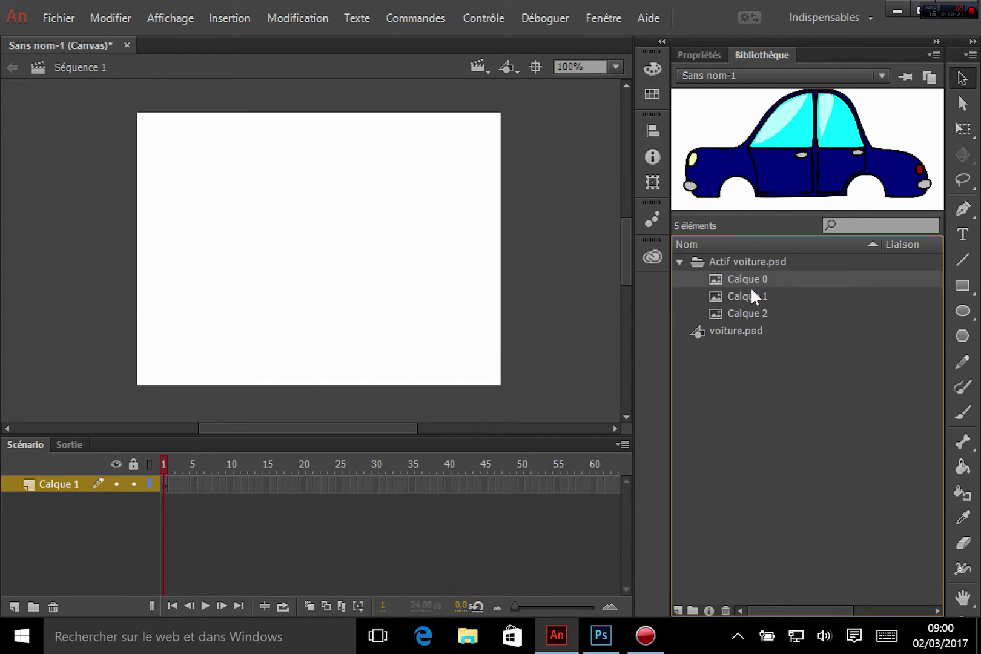
{"action": "left_click", "coordinate": [742, 295]}
{"action": "left_click", "coordinate": [751, 312]}
{"action": "left_click", "coordinate": [749, 296]}
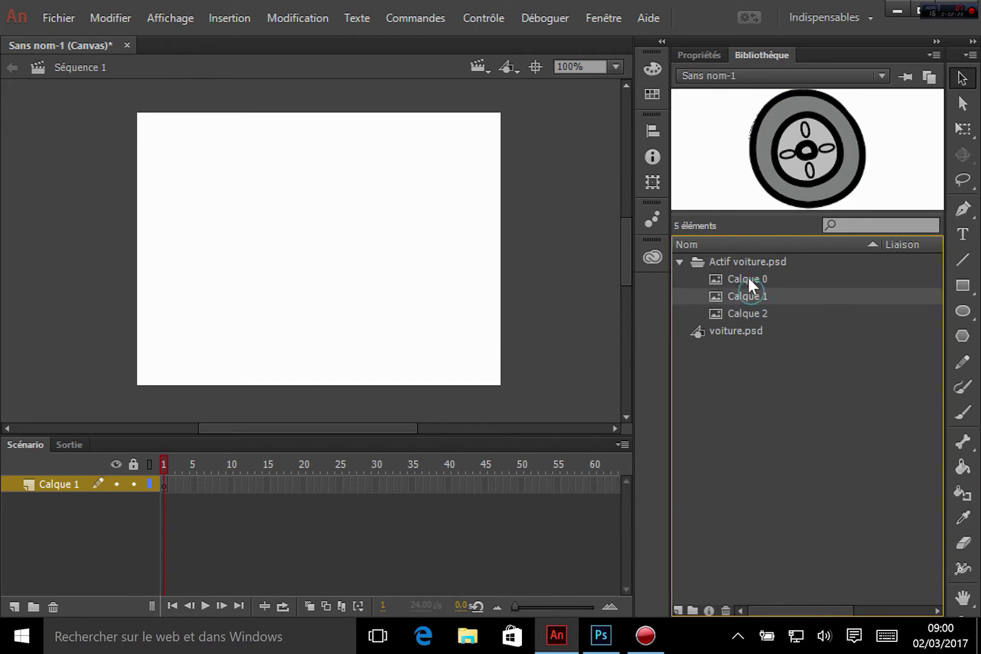
{"action": "left_click", "coordinate": [747, 277]}
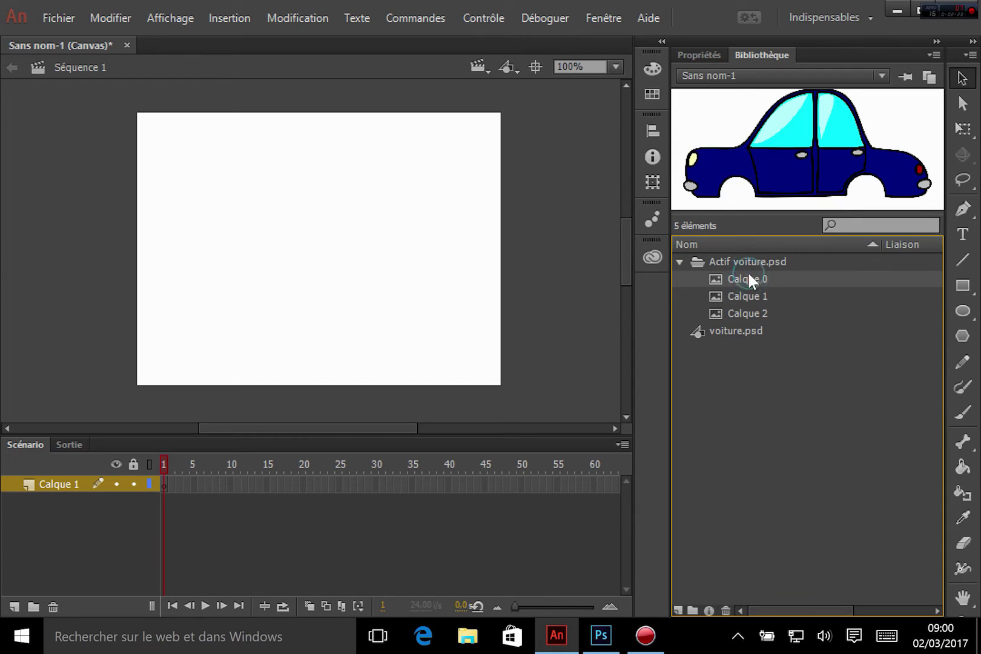
{"action": "left_click", "coordinate": [750, 311]}
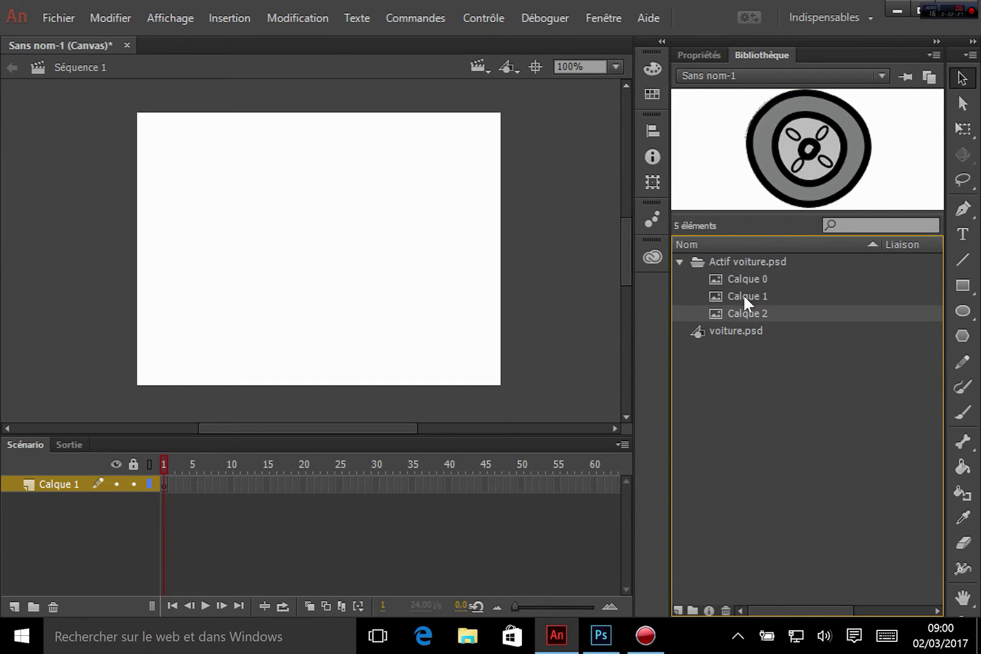
{"action": "left_click", "coordinate": [748, 294]}
{"action": "left_click", "coordinate": [748, 280]}
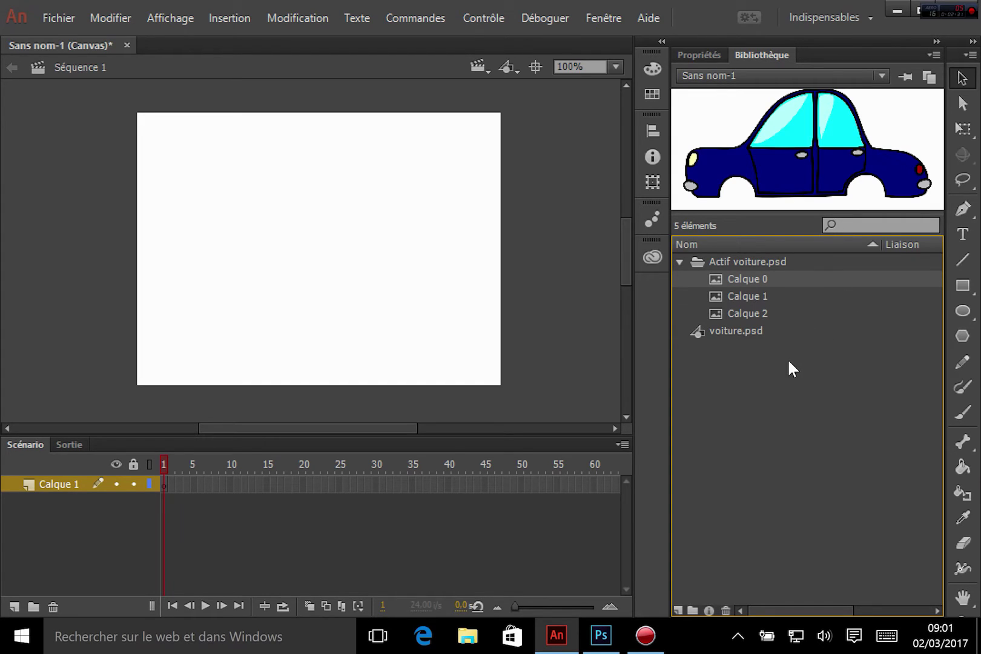
{"action": "left_click", "coordinate": [794, 388]}
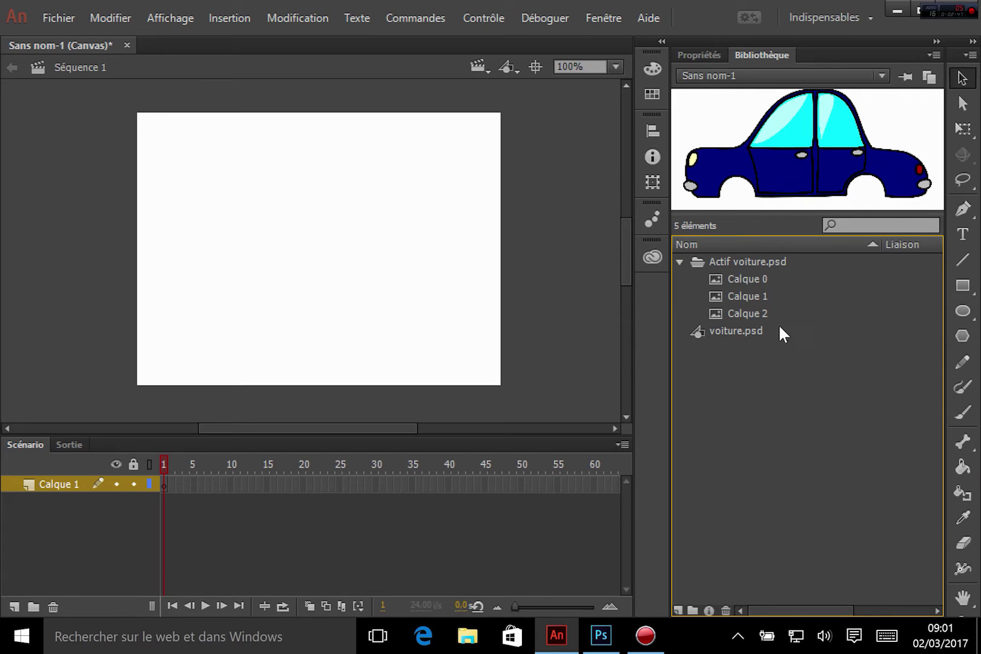
{"action": "left_click", "coordinate": [730, 314]}
{"action": "left_click", "coordinate": [748, 297]}
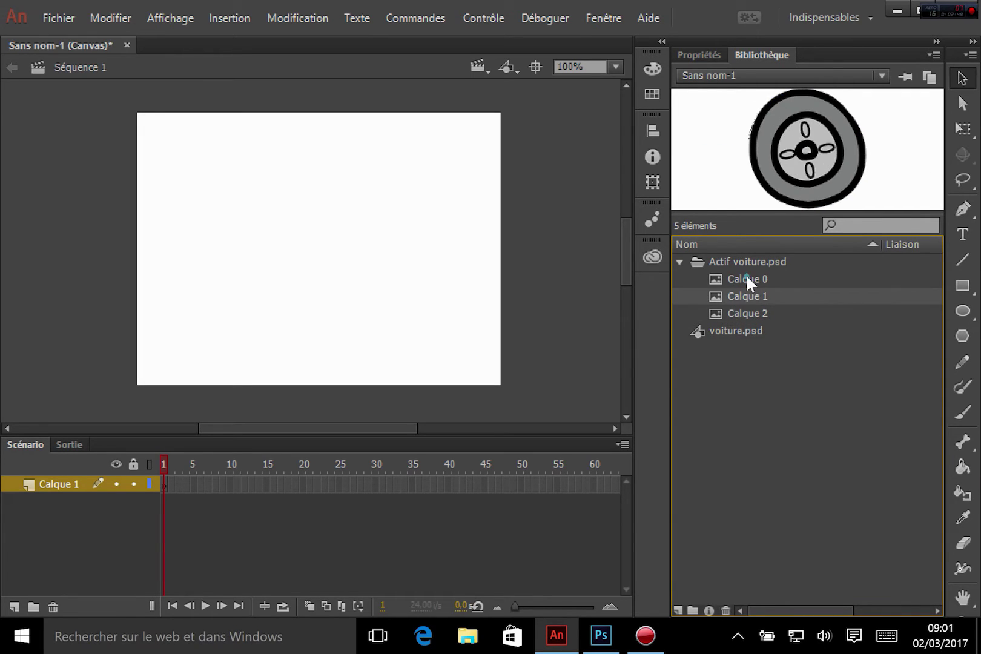
{"action": "left_click", "coordinate": [745, 275]}
{"action": "left_click", "coordinate": [751, 315]}
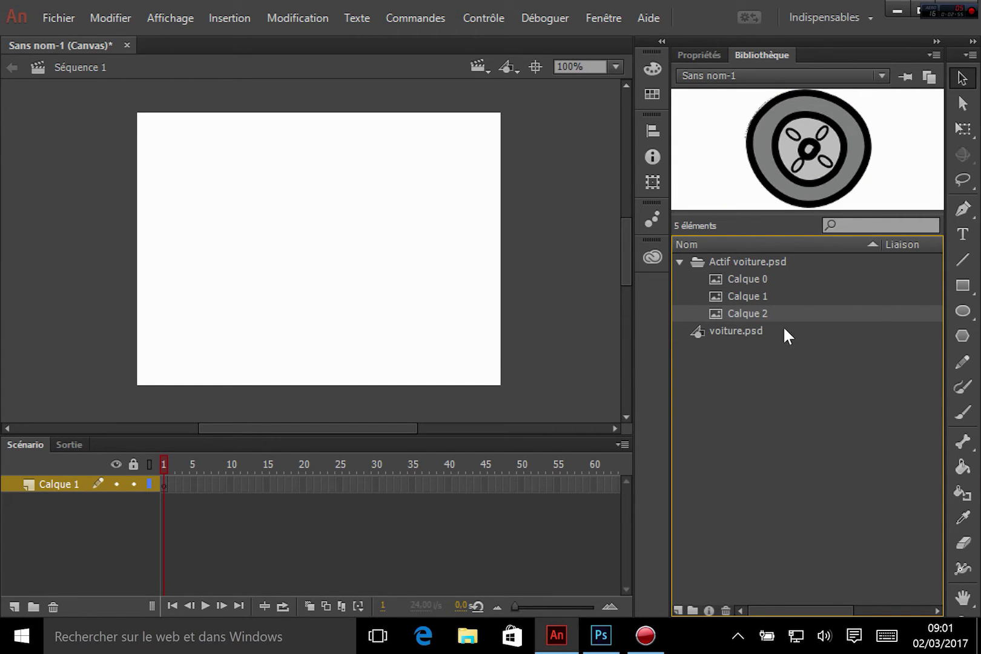
Create a new symbol of type Graphique named "roue avant" in the library root.
{"action": "left_click", "coordinate": [237, 18]}
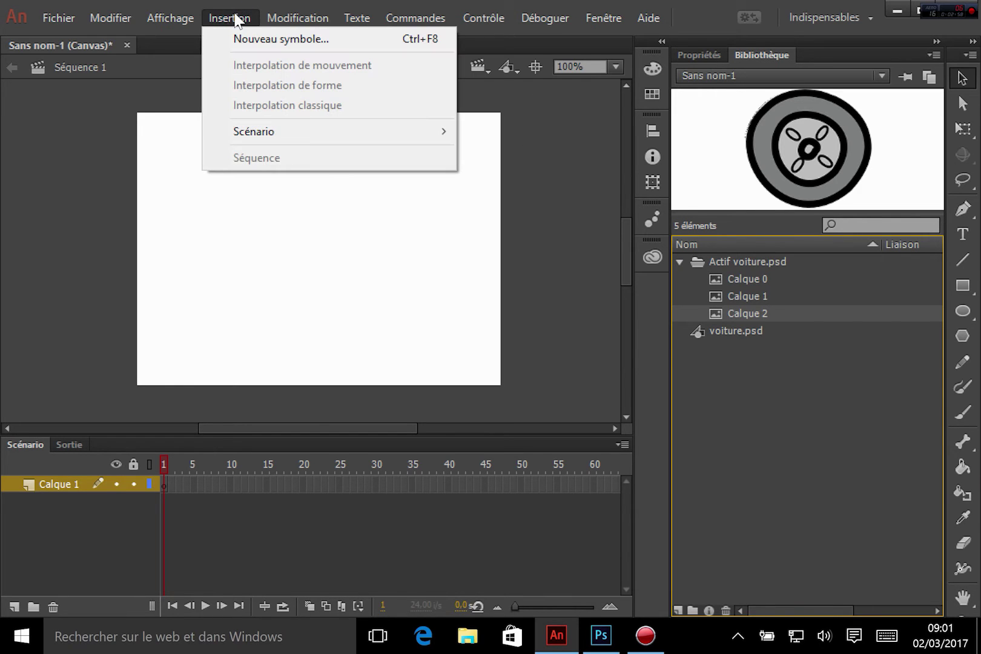
{"action": "left_click", "coordinate": [289, 39]}
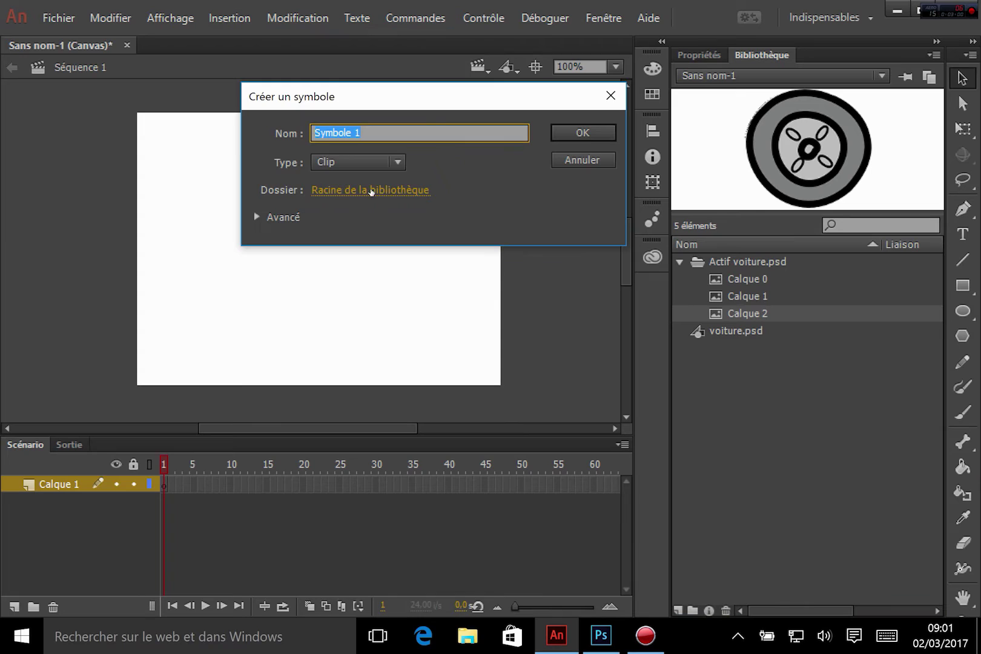
{"action": "left_click", "coordinate": [350, 163]}
{"action": "left_click", "coordinate": [357, 221]}
{"action": "type", "text": "roue"}
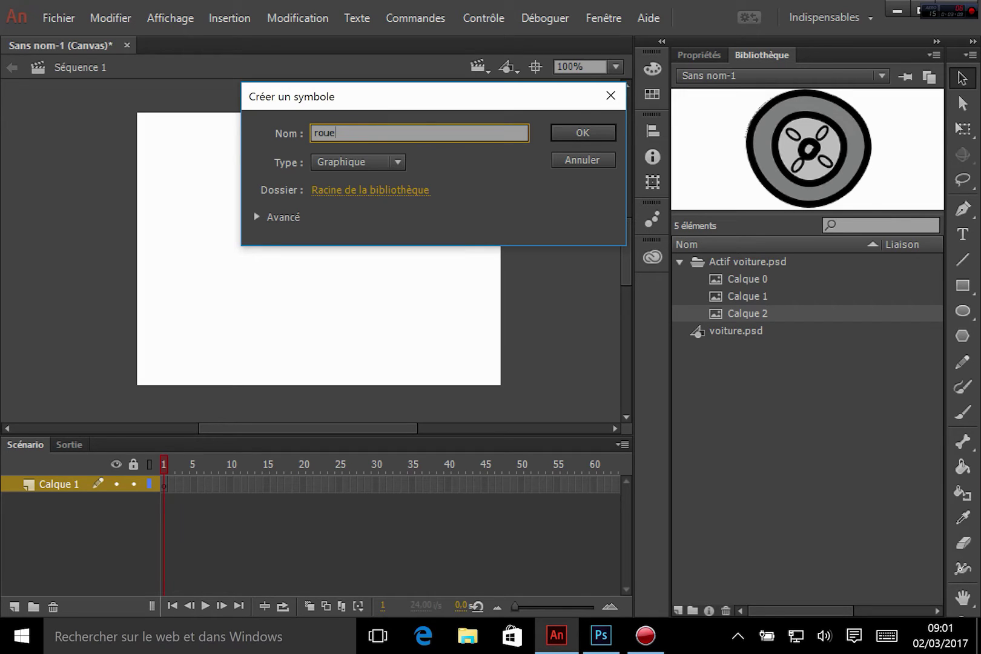
{"action": "type", "text": " avant"}
{"action": "left_click", "coordinate": [580, 133]}
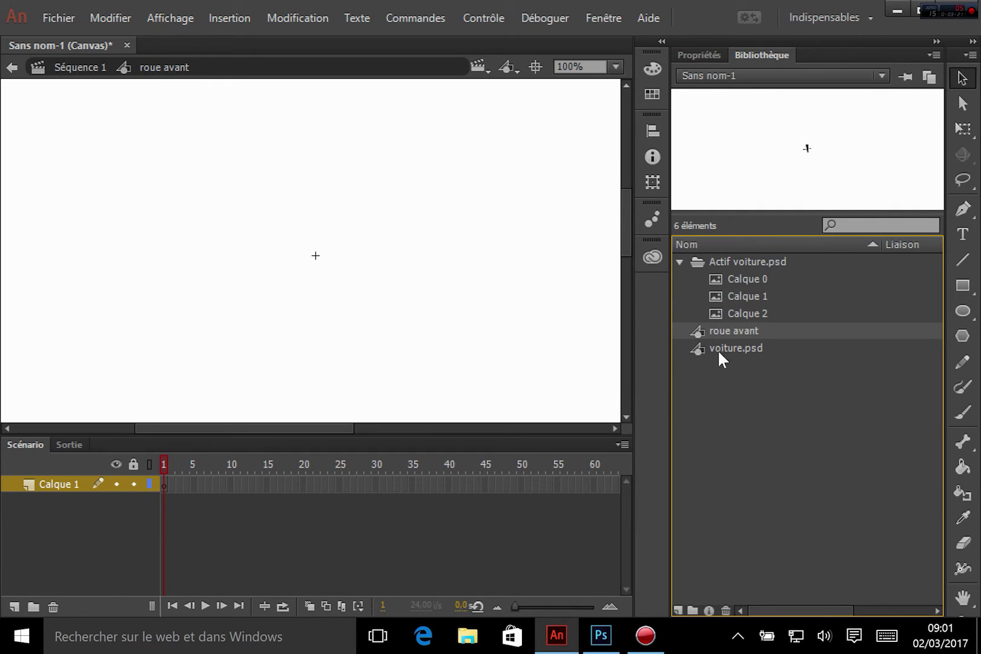
Place the Calque 1 wheel bitmap over the registration point of the roue avant symbol.
{"action": "left_click", "coordinate": [734, 312]}
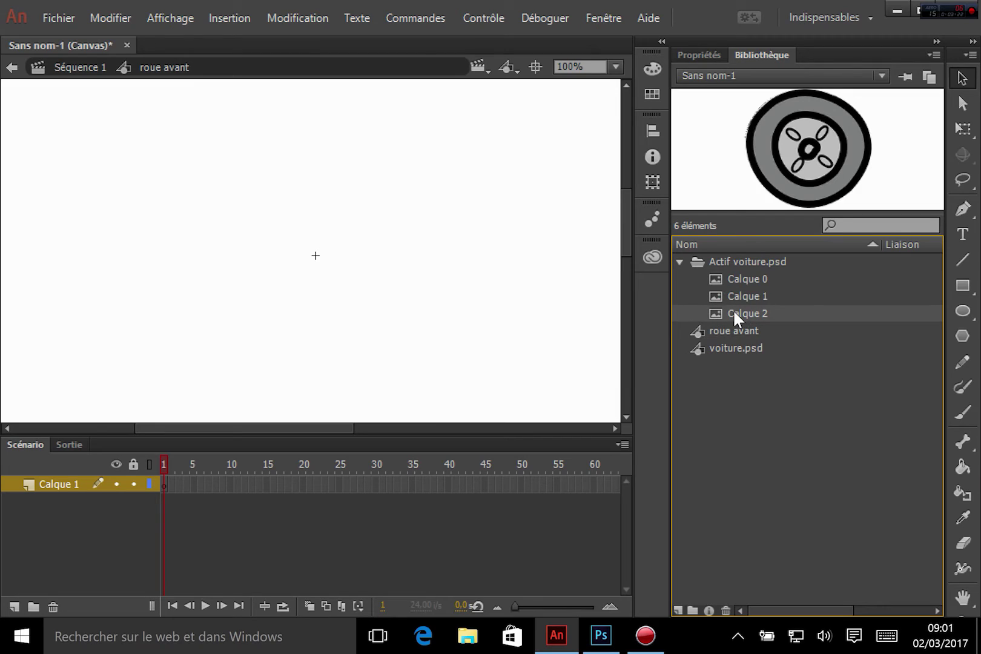
{"action": "left_click", "coordinate": [762, 297]}
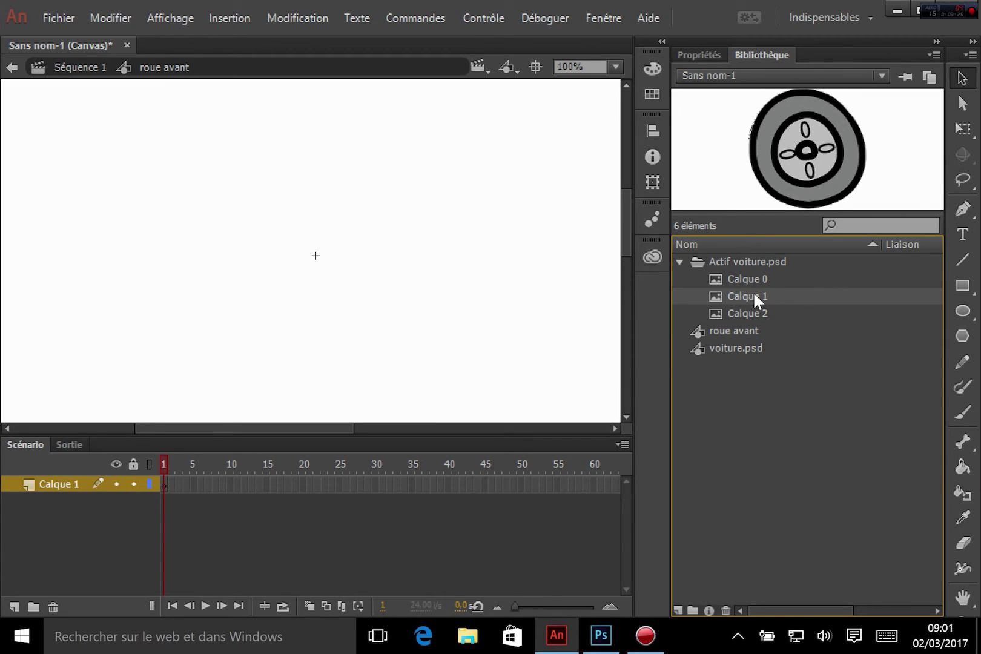
{"action": "left_click_drag", "start_coordinate": [755, 294], "coordinate": [346, 277]}
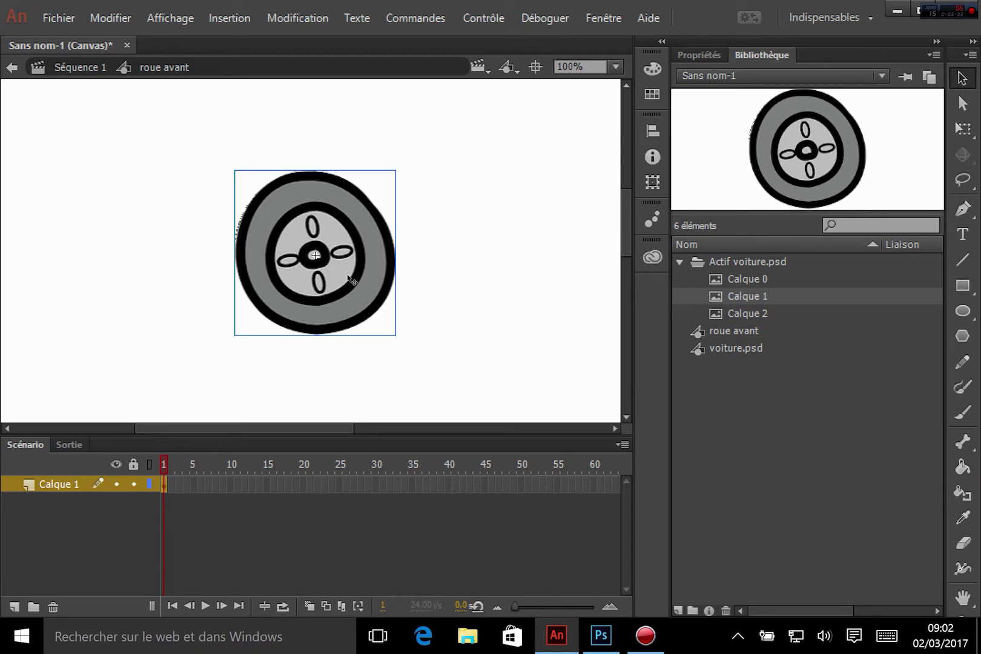
Nudge the wheel so its hub is centred on the symbol's registration cross, and return to Séquence 1.
{"action": "key", "text": "Right"}
{"action": "key", "text": "Right"}
{"action": "key", "text": "Right"}
{"action": "key", "text": "Left"}
{"action": "key", "text": "Down"}
{"action": "key", "text": "Down"}
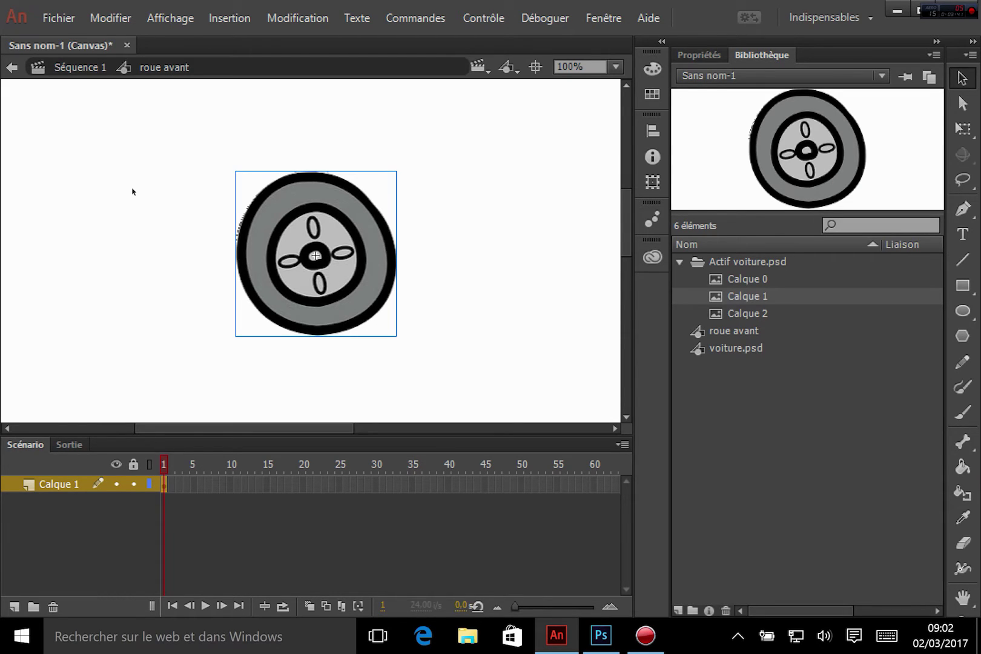
{"action": "left_click", "coordinate": [147, 152]}
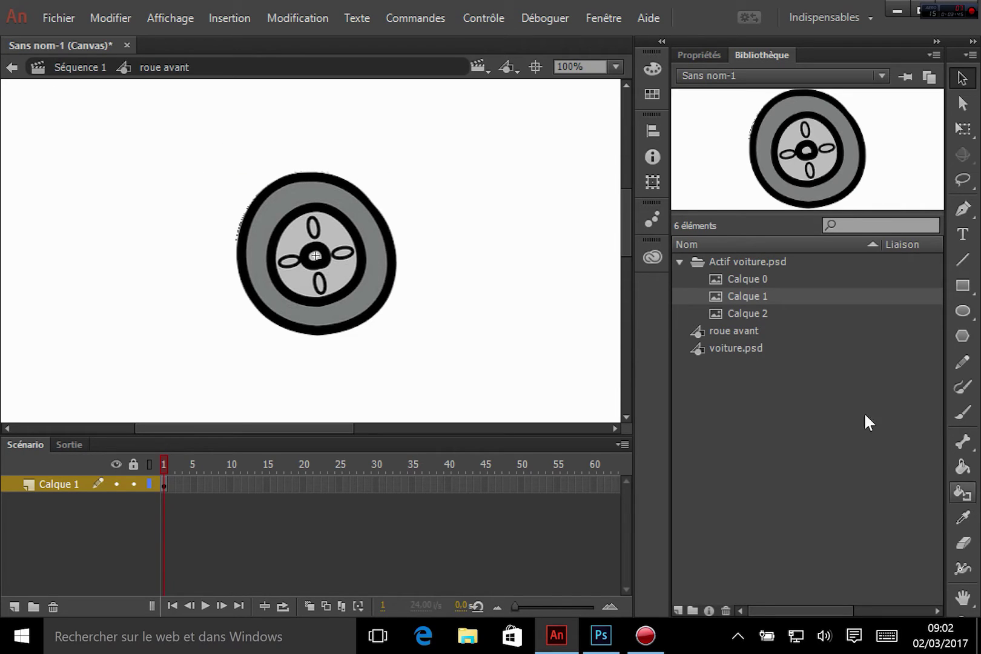
{"action": "left_click", "coordinate": [727, 331]}
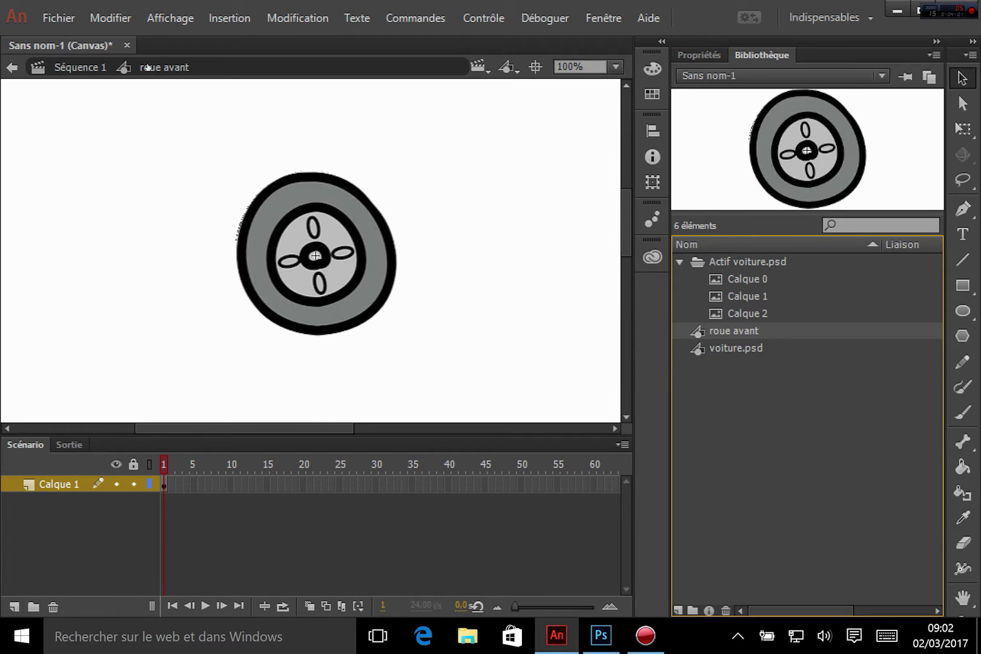
{"action": "left_click", "coordinate": [74, 69]}
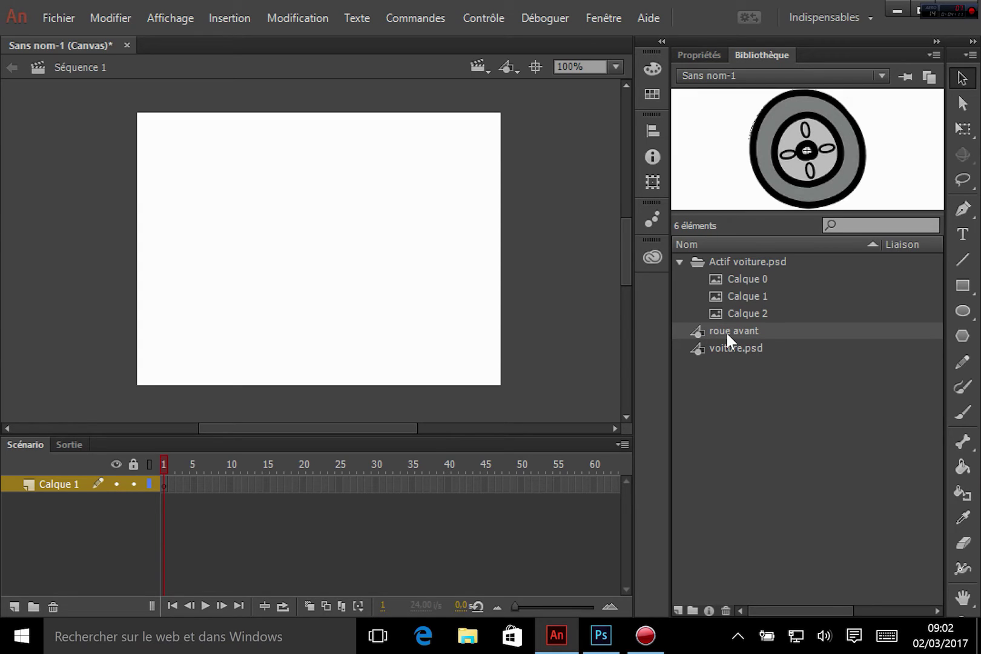
Create a new symbol of type Graphique named "roue arriere" in the library root.
{"action": "left_click", "coordinate": [220, 20]}
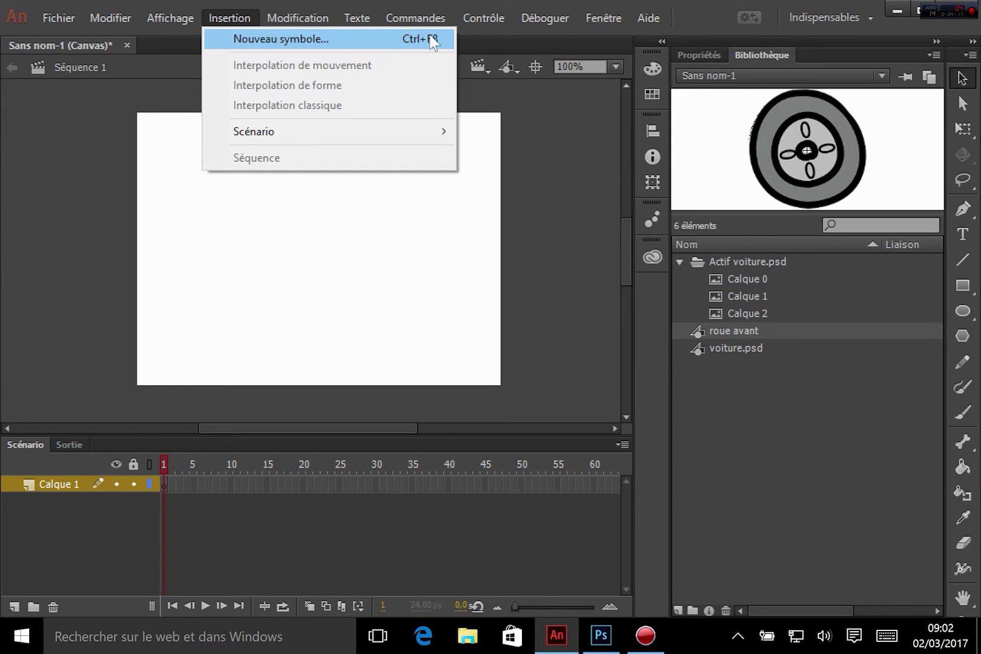
{"action": "left_click", "coordinate": [332, 38]}
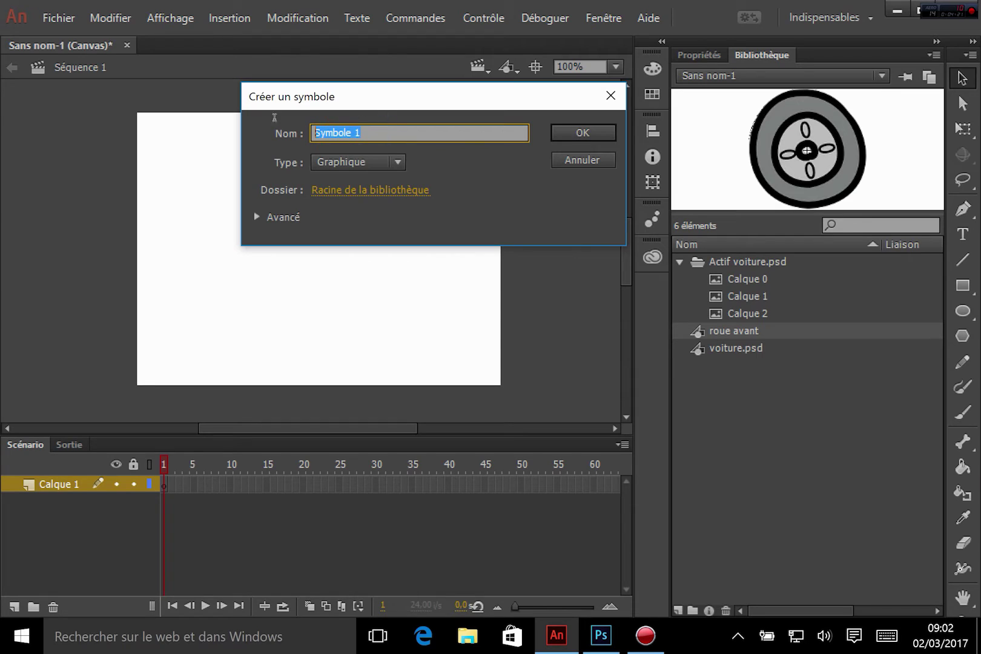
{"action": "type", "text": "roue arriere"}
{"action": "key", "text": "Return"}
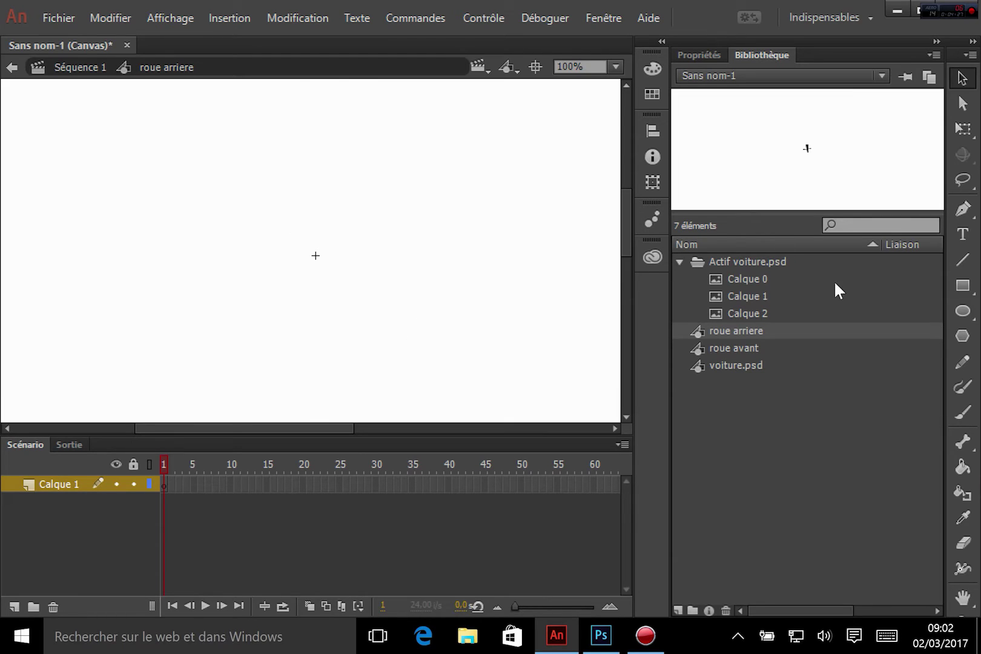
Place the Calque 2 wheel bitmap with its hub on the roue arriere registration cross, and return to Séquence 1.
{"action": "left_click", "coordinate": [757, 313]}
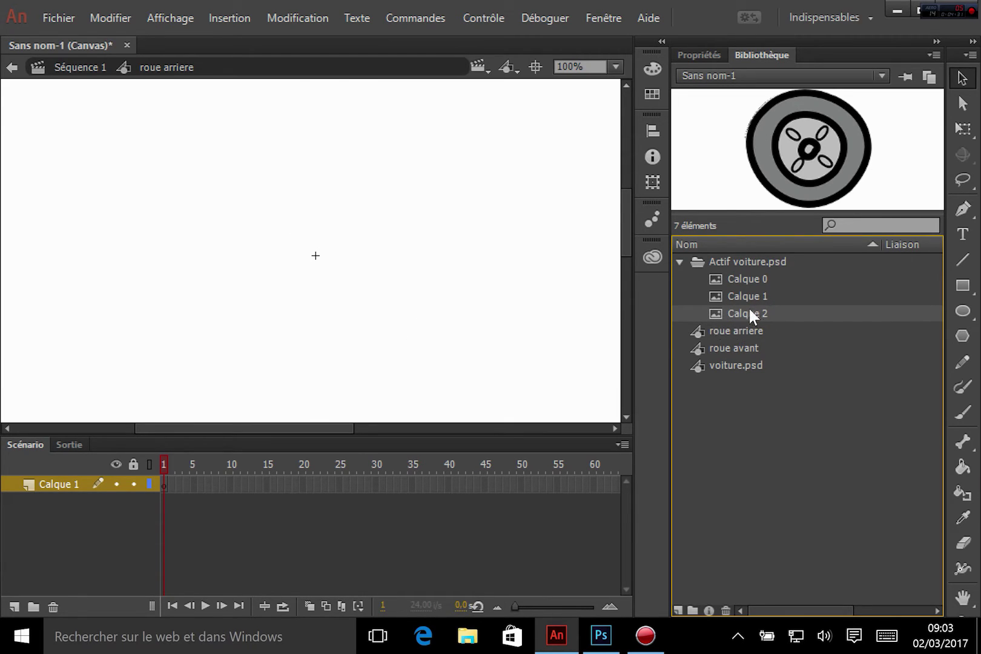
{"action": "left_click_drag", "start_coordinate": [749, 310], "coordinate": [316, 256]}
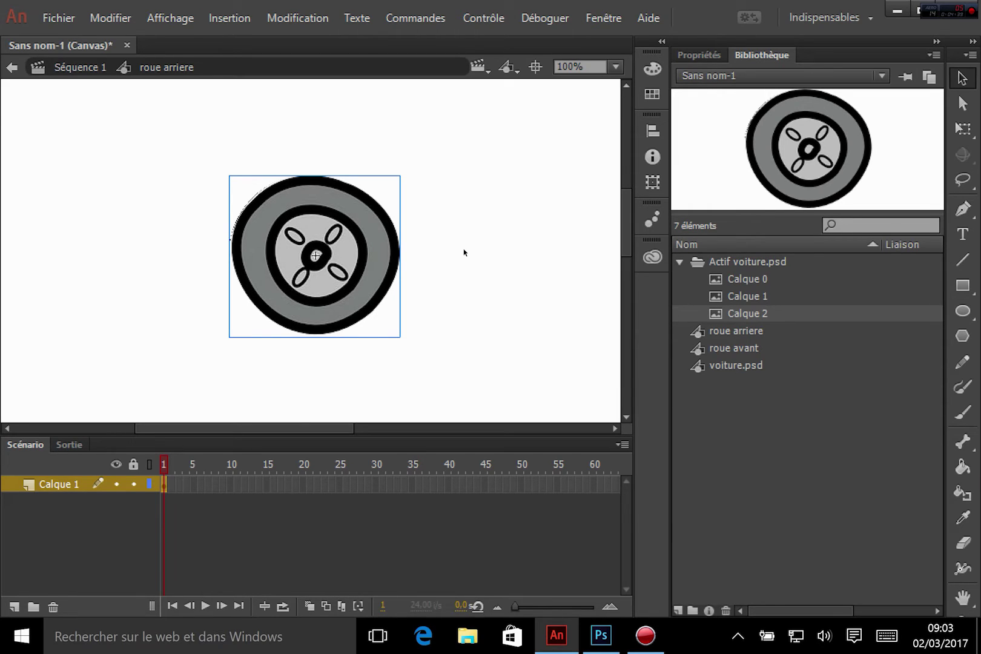
{"action": "left_click", "coordinate": [65, 71]}
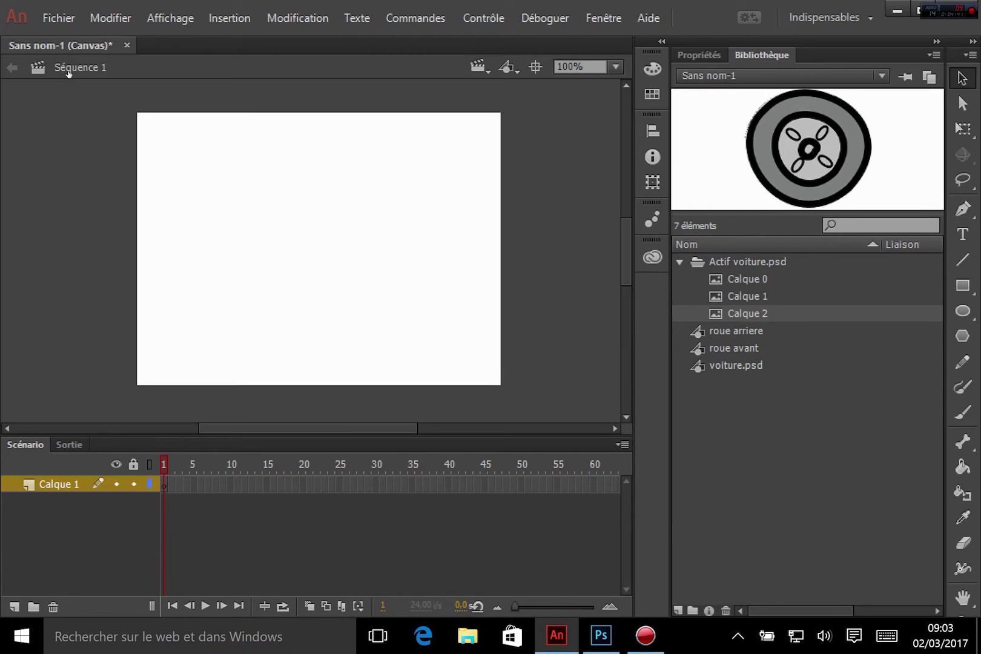
Compare the library previews of the roue arriere and roue avant symbols.
{"action": "left_click", "coordinate": [729, 332]}
{"action": "left_click", "coordinate": [755, 348]}
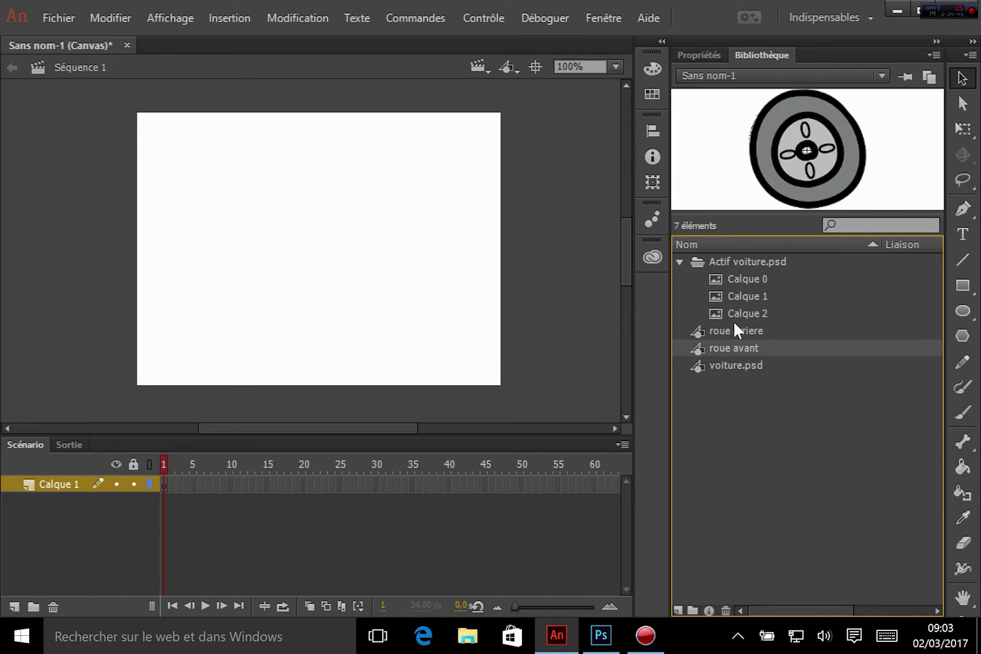
{"action": "left_click", "coordinate": [747, 330]}
{"action": "left_click", "coordinate": [743, 343]}
{"action": "left_click", "coordinate": [732, 327]}
{"action": "left_click", "coordinate": [741, 343]}
{"action": "left_click", "coordinate": [740, 328]}
{"action": "left_click", "coordinate": [739, 343]}
Create a new symbol of type Clip named "roue avant tourne" in the library root.
{"action": "left_click", "coordinate": [232, 18]}
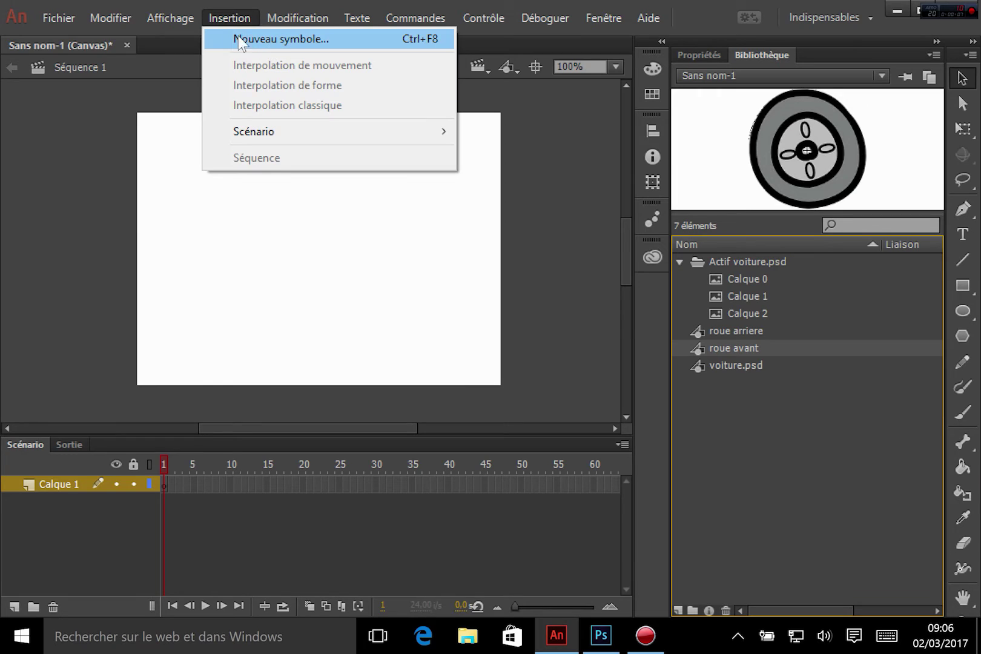
{"action": "left_click", "coordinate": [269, 40]}
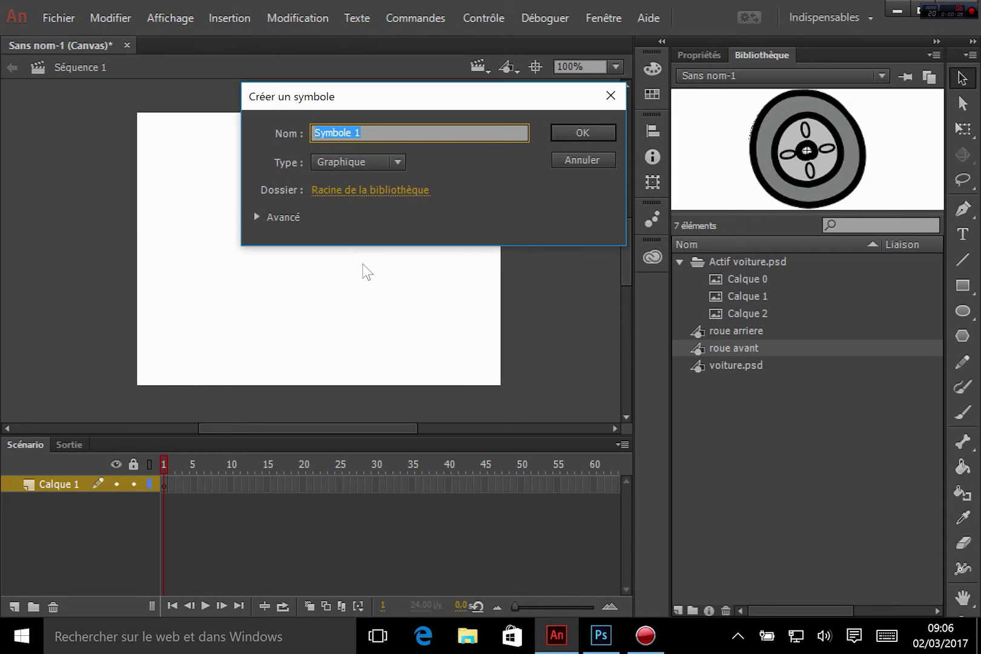
{"action": "left_click", "coordinate": [352, 162]}
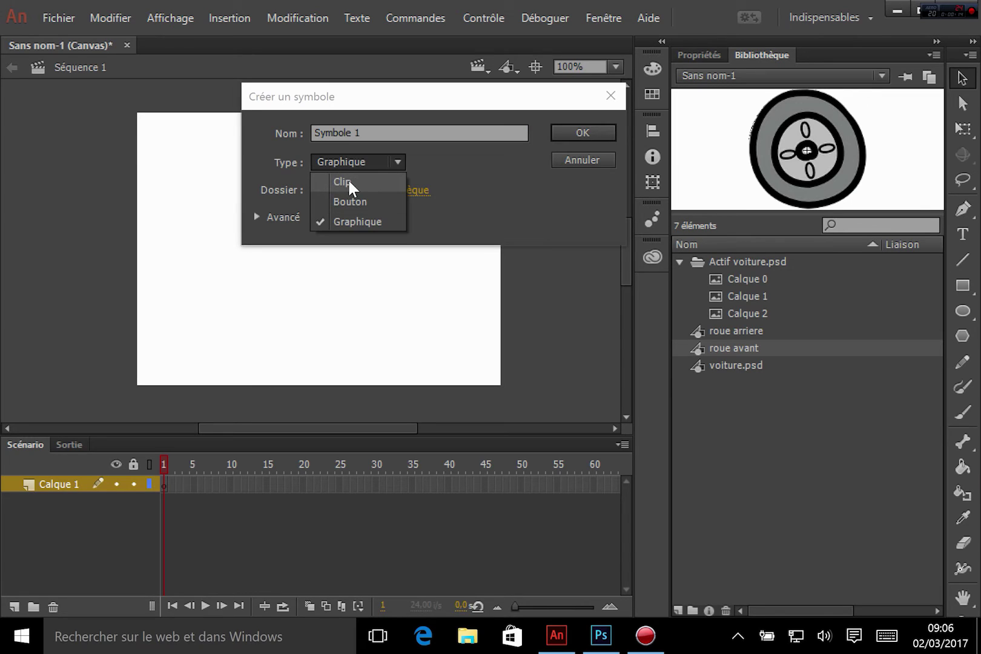
{"action": "left_click", "coordinate": [349, 181]}
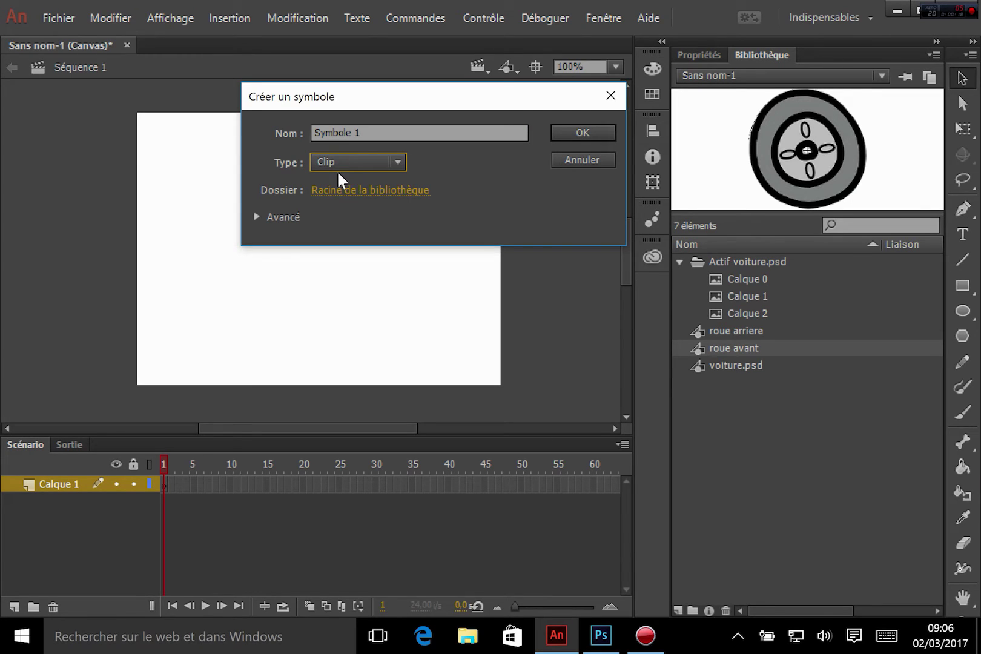
{"action": "key", "text": "shift+Tab"}
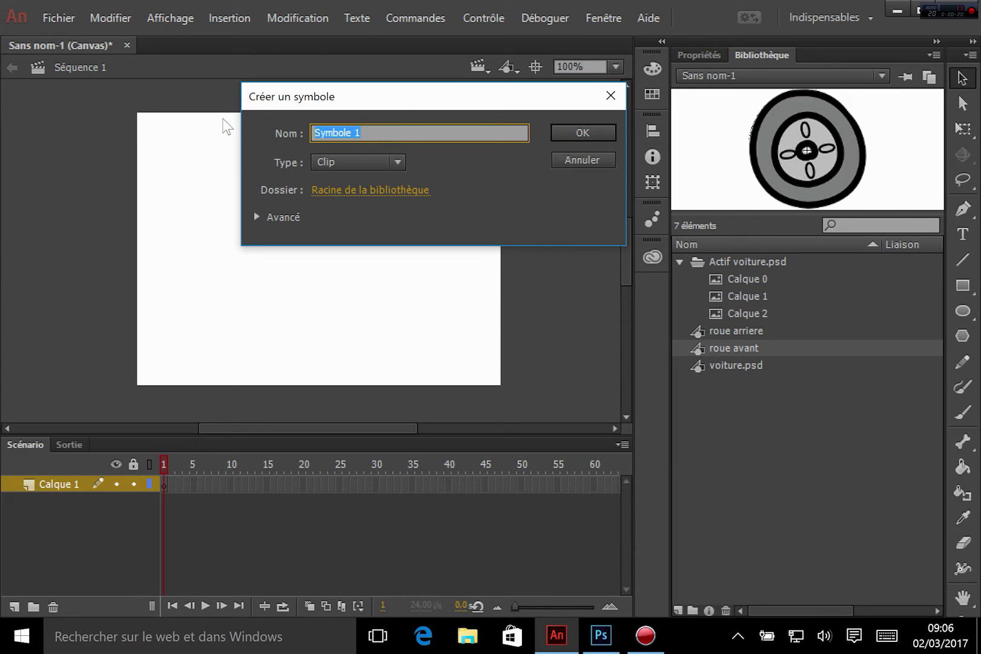
{"action": "type", "text": "roue avant tourne"}
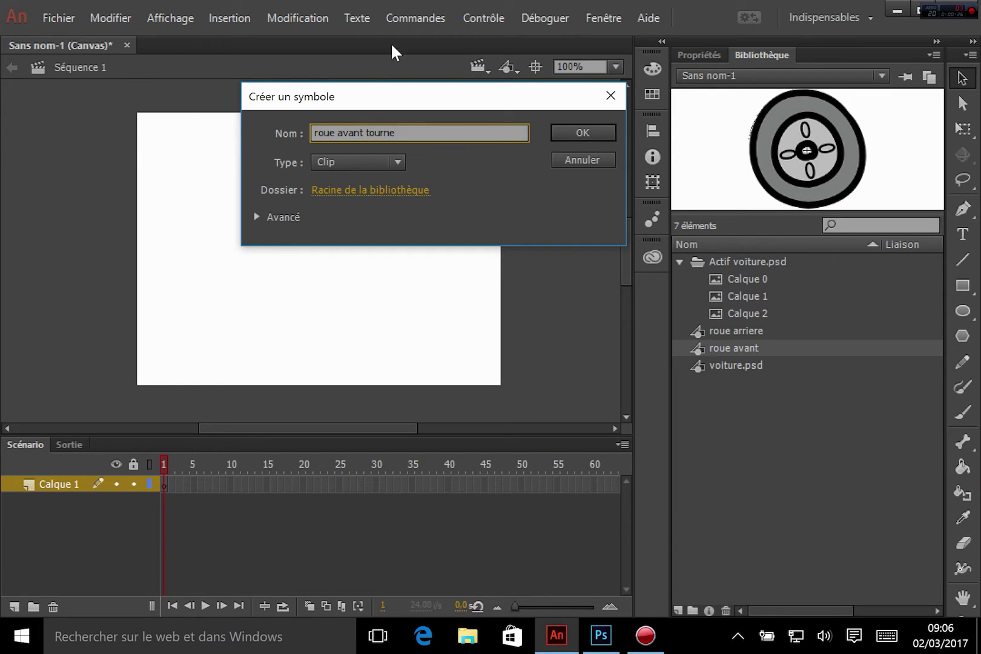
{"action": "left_click", "coordinate": [570, 130]}
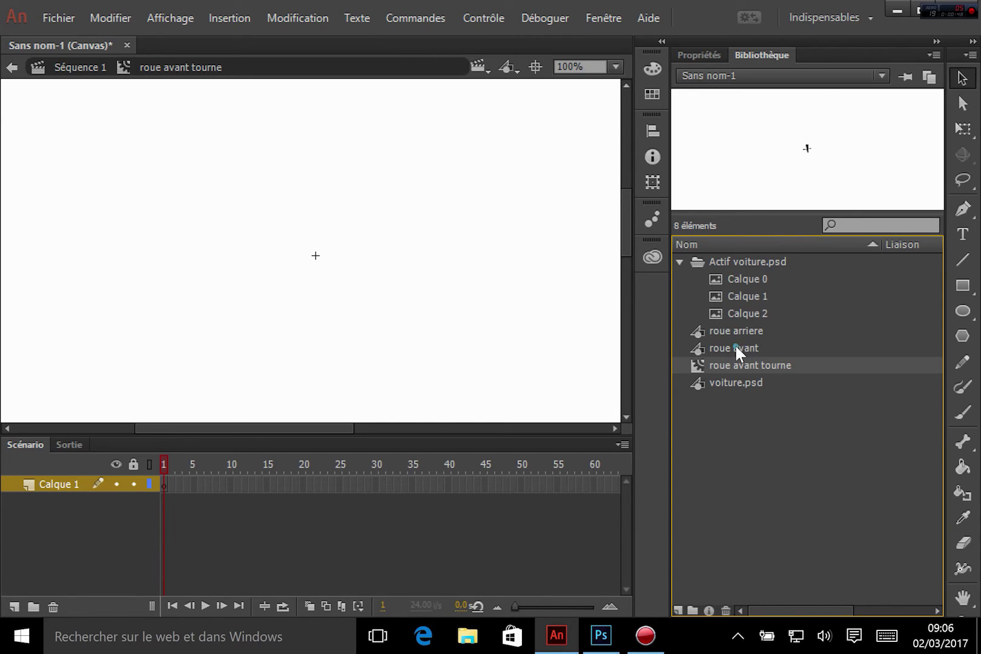
Place the roue avant symbol inside roue avant tourne and nudge it until its hub is centred on the registration cross.
{"action": "left_click", "coordinate": [721, 350]}
{"action": "left_click_drag", "start_coordinate": [736, 348], "coordinate": [316, 257]}
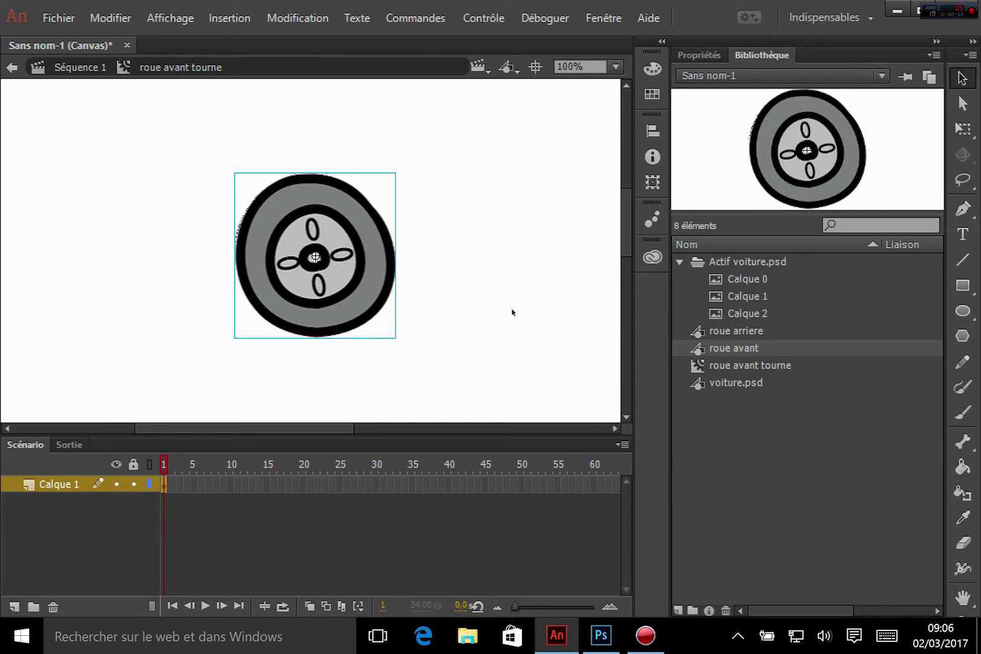
{"action": "left_click_drag", "start_coordinate": [359, 301], "coordinate": [355, 297]}
{"action": "key", "text": "Right"}
{"action": "key", "text": "Right"}
{"action": "key", "text": "Right"}
{"action": "key", "text": "Up"}
{"action": "key", "text": "Up"}
{"action": "key", "text": "Up"}
{"action": "key", "text": "Right"}
{"action": "key", "text": "Right"}
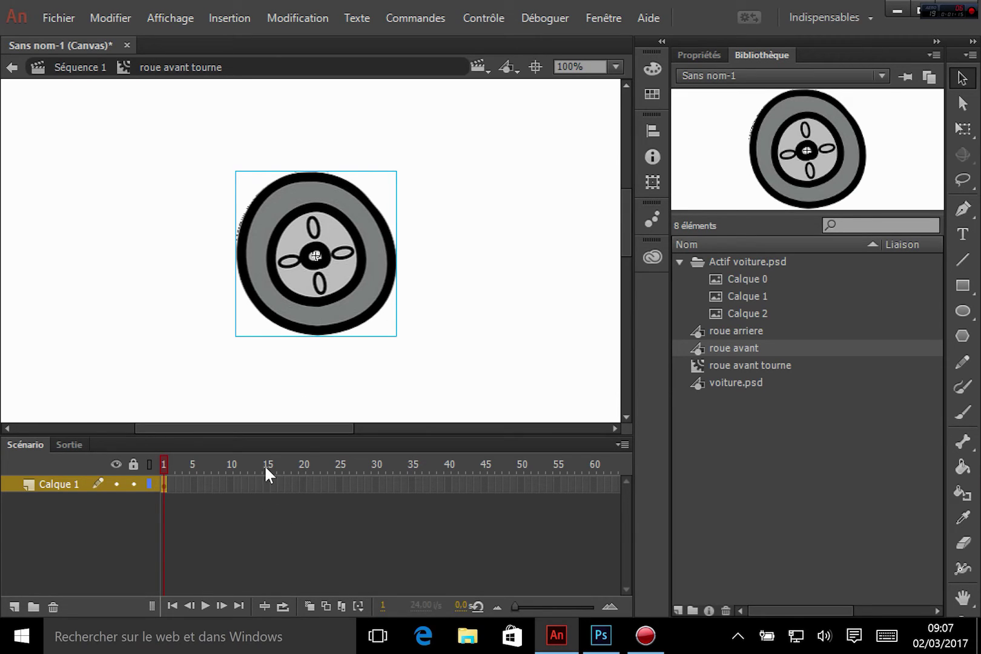
Insert a keyframe at frame 12 of Calque 1 in the roue avant tourne clip.
{"action": "left_click", "coordinate": [243, 485]}
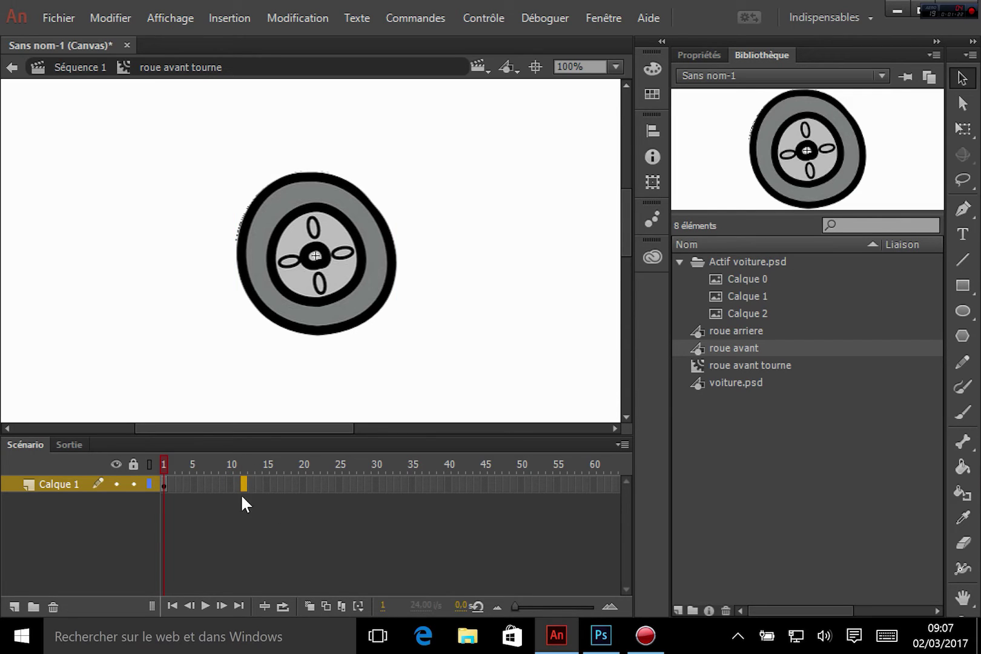
{"action": "left_click", "coordinate": [165, 486]}
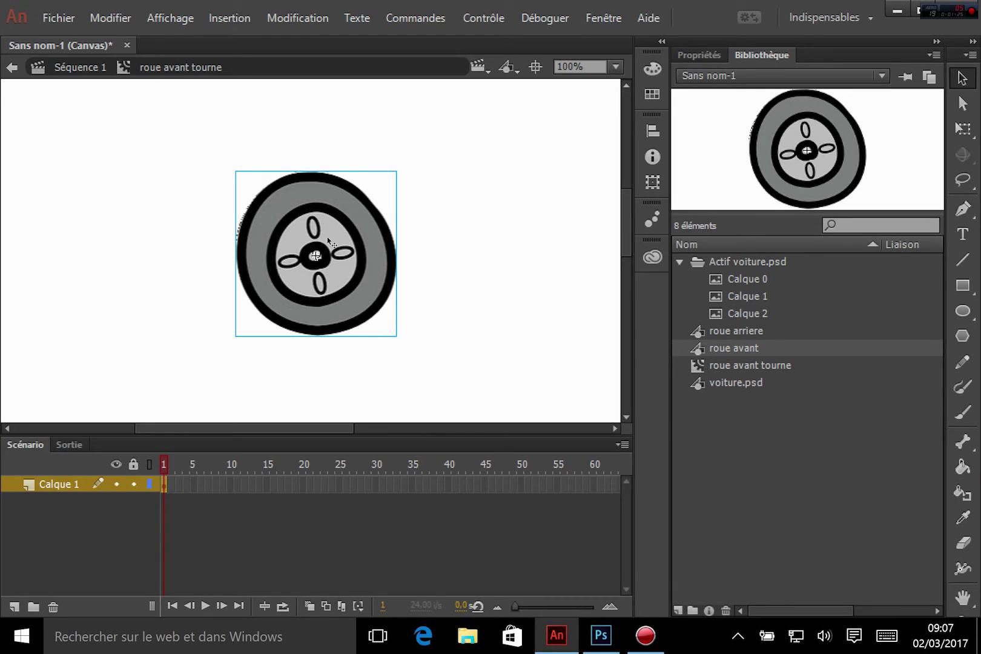
{"action": "left_click", "coordinate": [243, 486]}
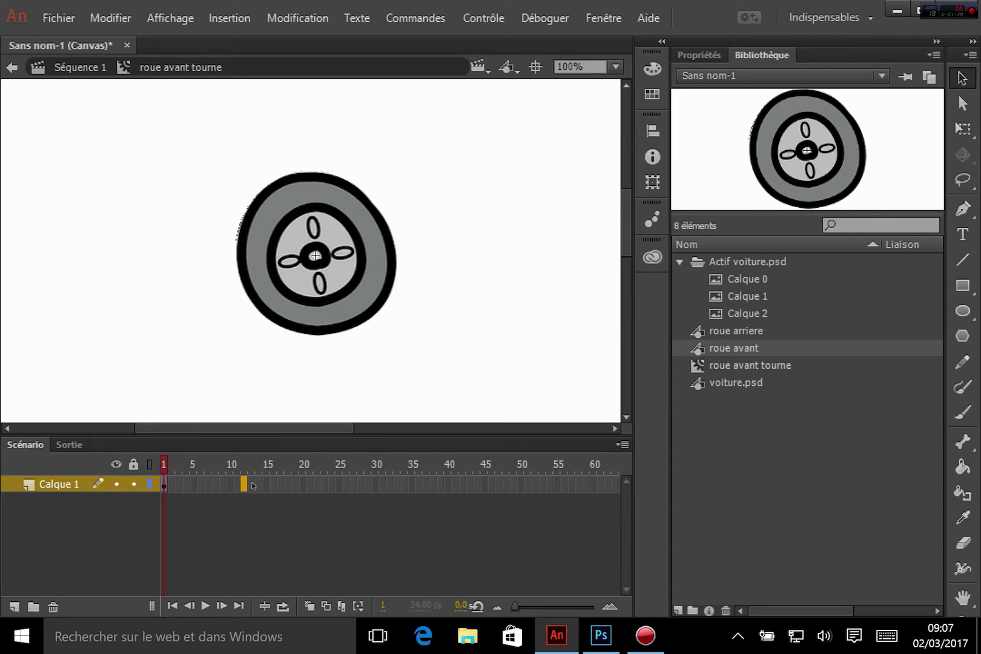
{"action": "right_click", "coordinate": [243, 488]}
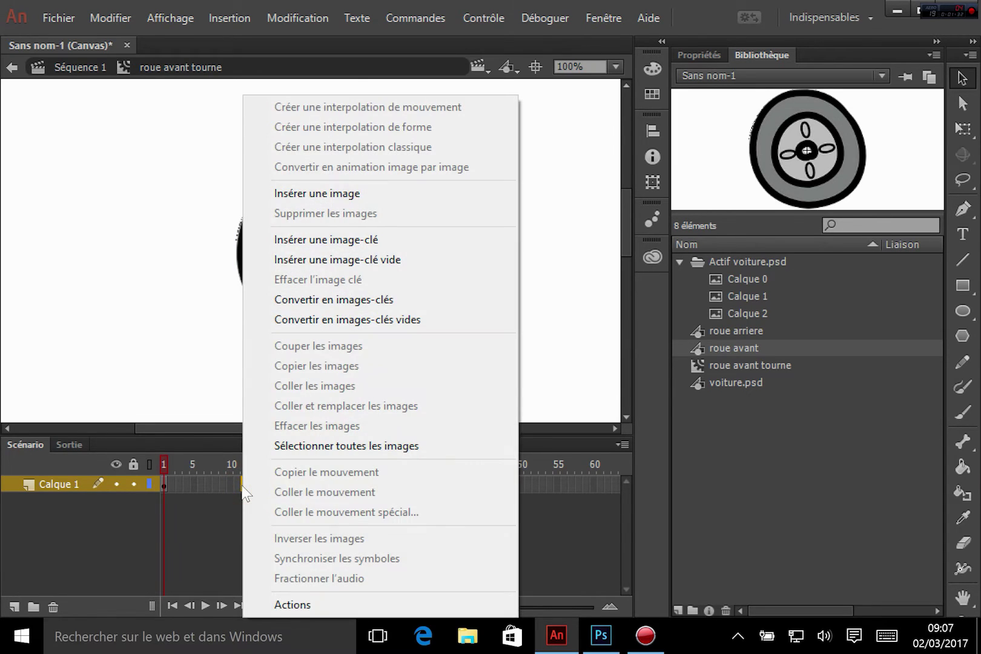
{"action": "left_click", "coordinate": [333, 241]}
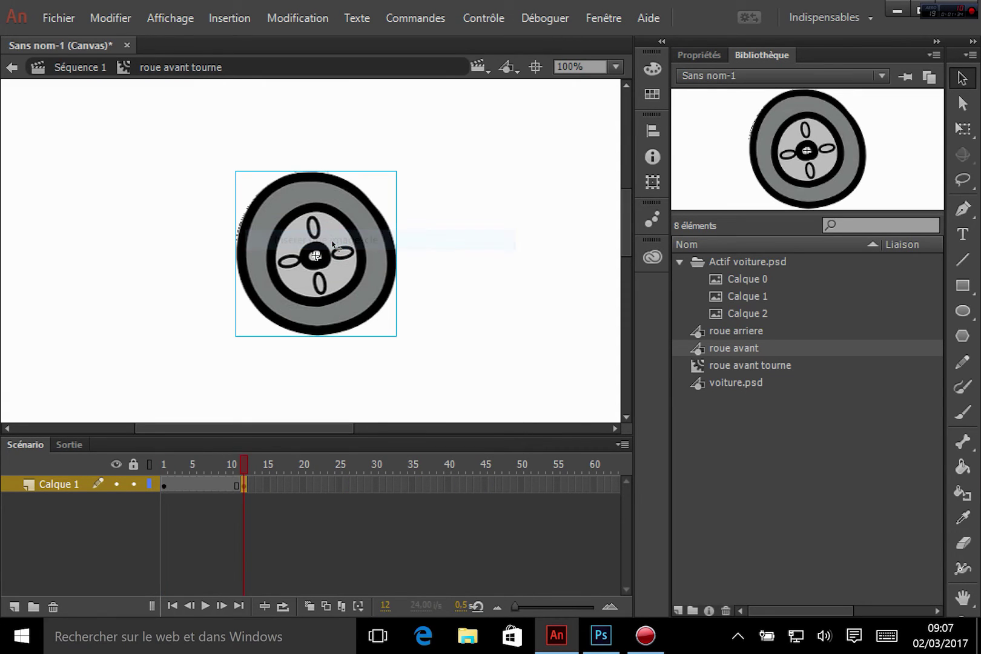
Create a classic tween between the keyframes at frames 1 and 12.
{"action": "left_click", "coordinate": [164, 485]}
{"action": "left_click", "coordinate": [243, 484]}
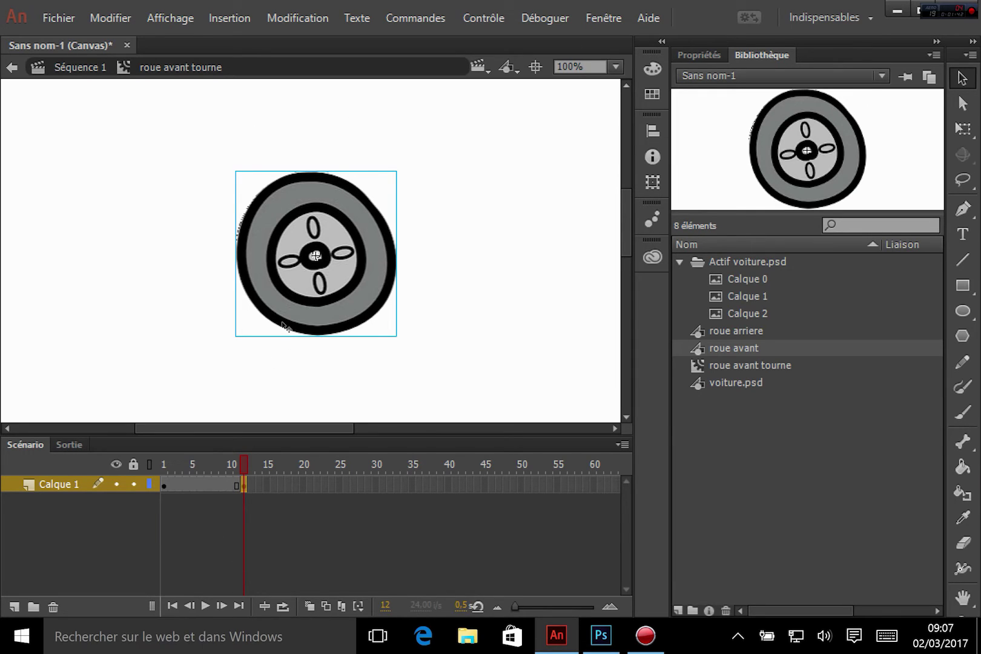
{"action": "right_click", "coordinate": [190, 483]}
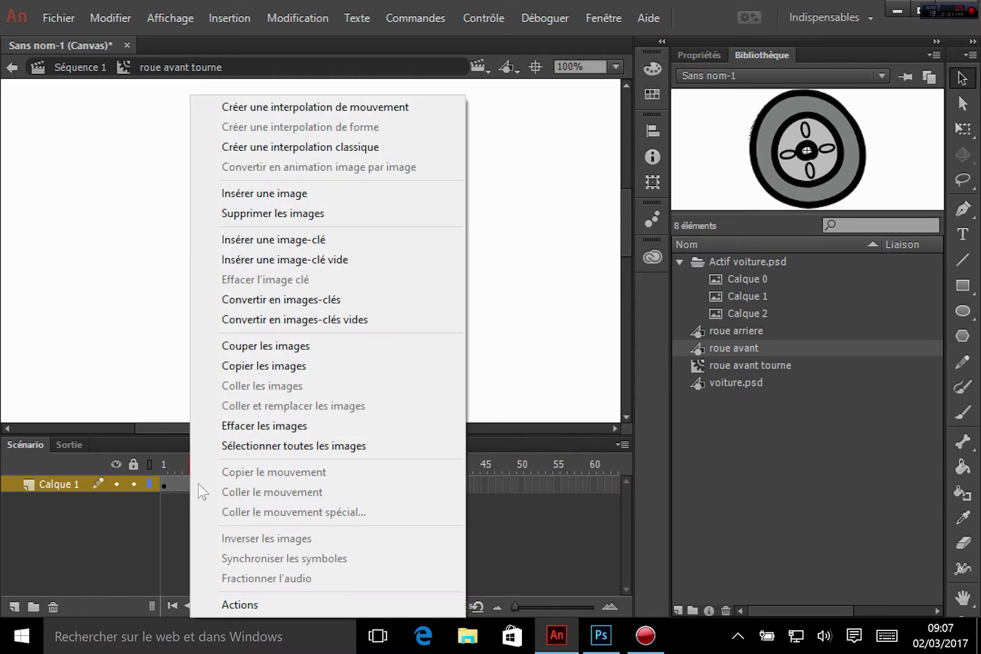
{"action": "left_click", "coordinate": [346, 147]}
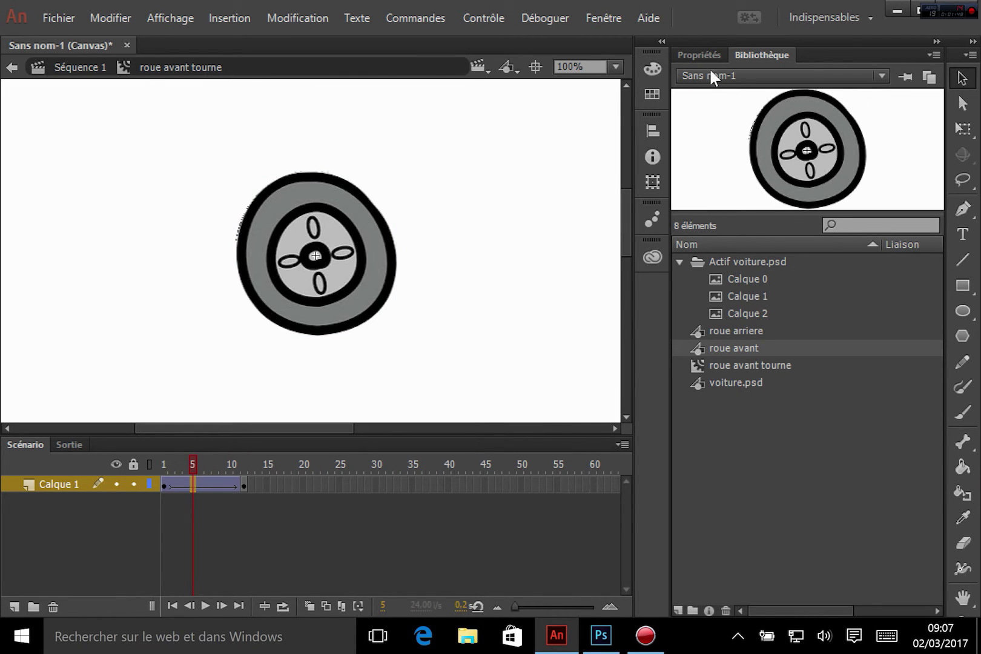
Check which way the car faces in Photoshop, and set the tween's rotation in Animate to 90° à gauche.
{"action": "left_click", "coordinate": [702, 53]}
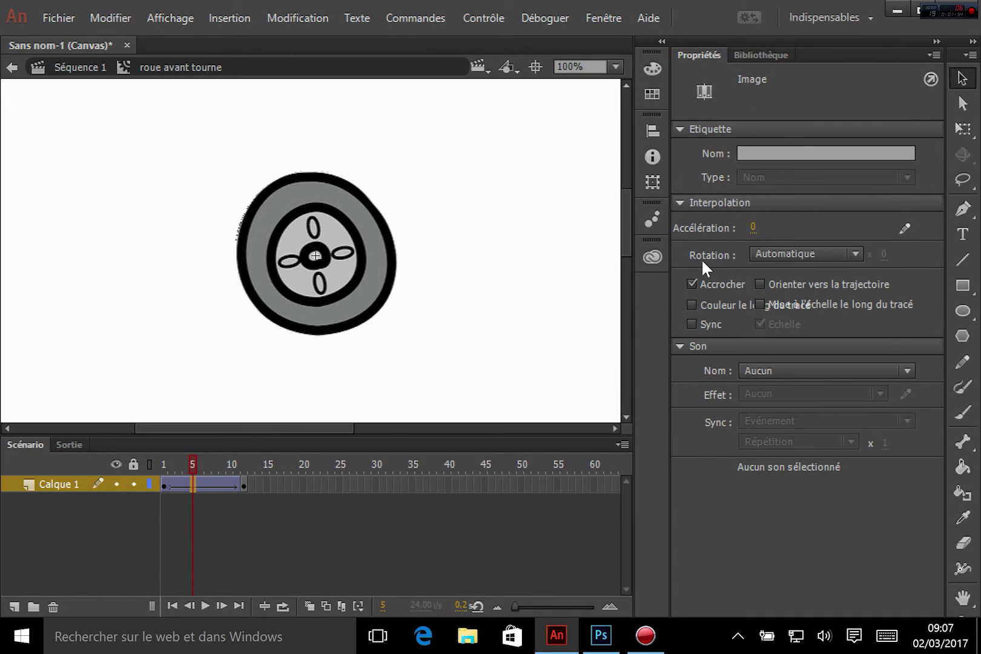
{"action": "left_click", "coordinate": [796, 252]}
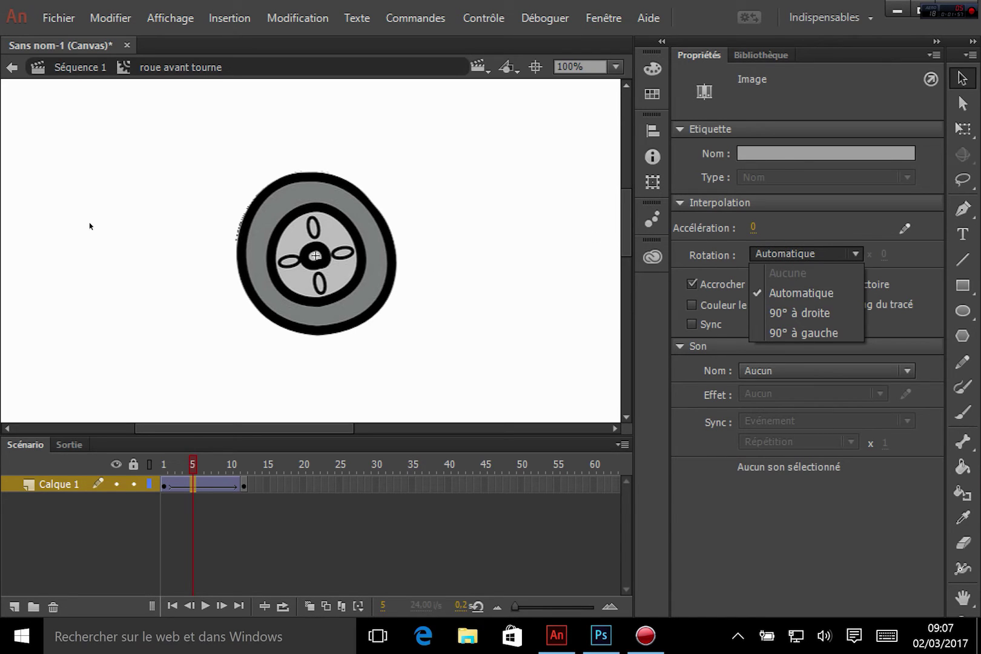
{"action": "left_click", "coordinate": [603, 635]}
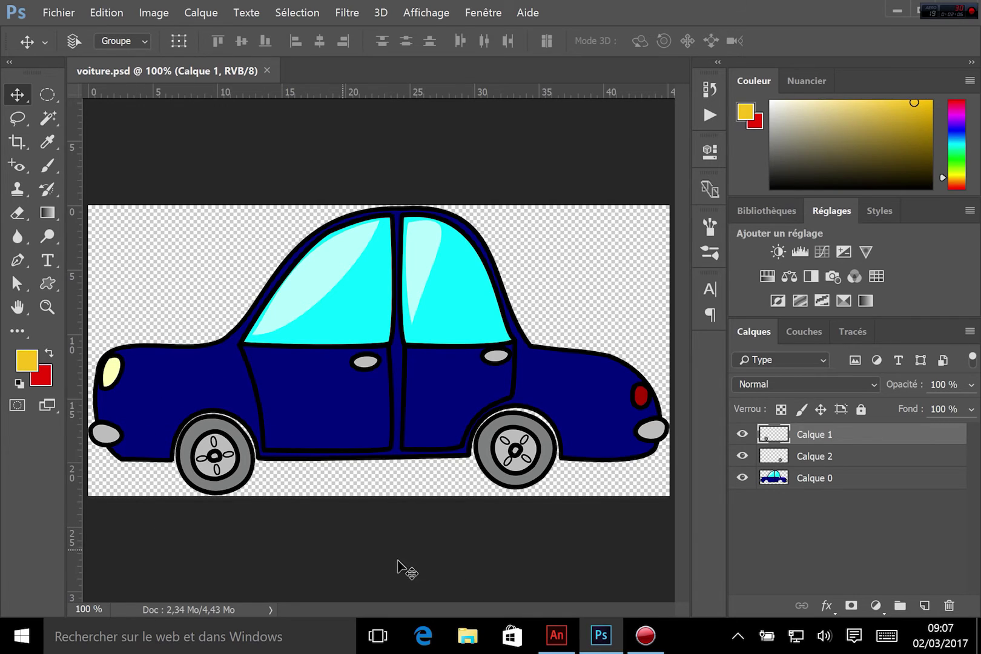
{"action": "left_click", "coordinate": [556, 635]}
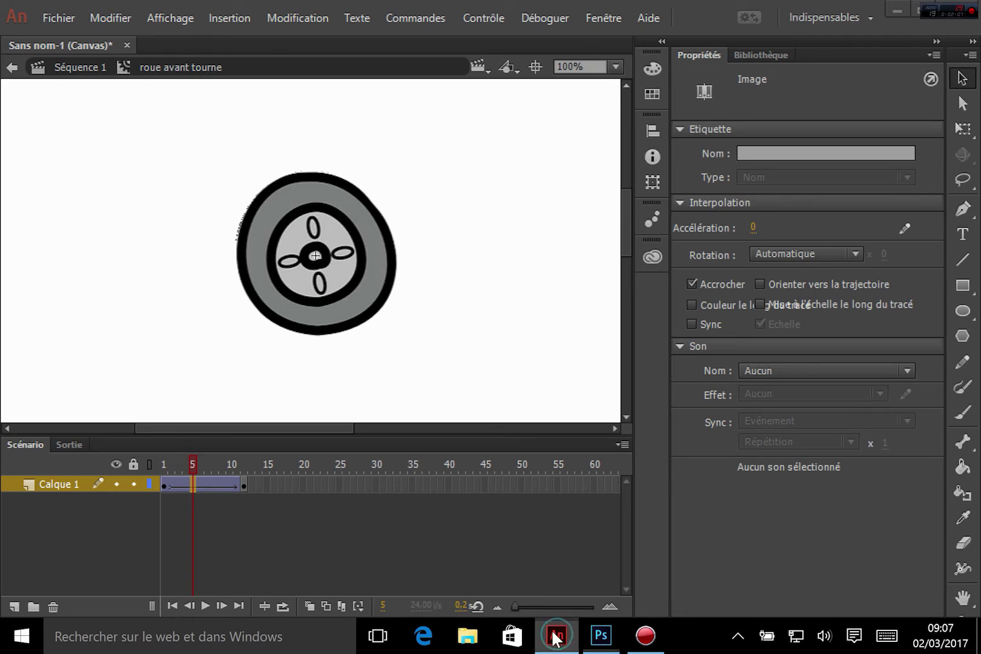
{"action": "left_click", "coordinate": [804, 248]}
{"action": "left_click", "coordinate": [798, 335]}
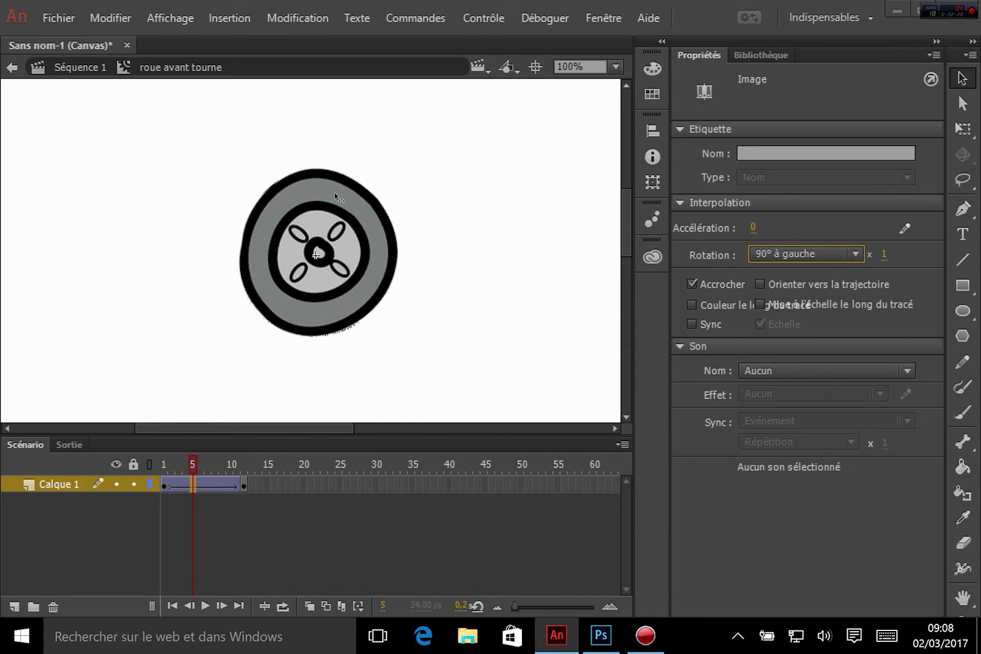
Play the front wheel's rotation from frame 1 to check the animation.
{"action": "left_click", "coordinate": [164, 486]}
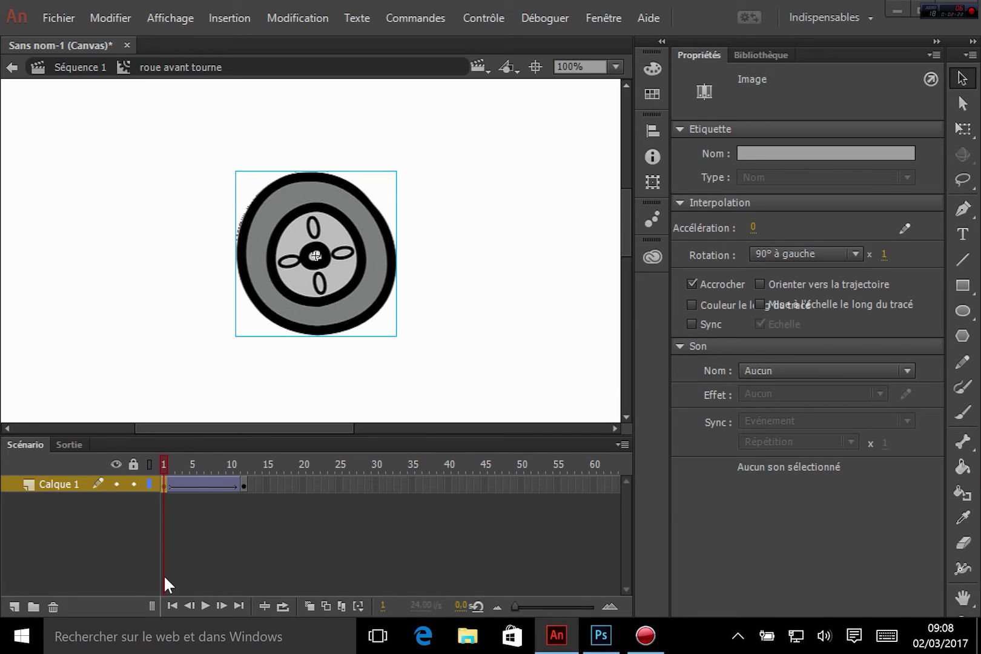
{"action": "key", "text": "Return"}
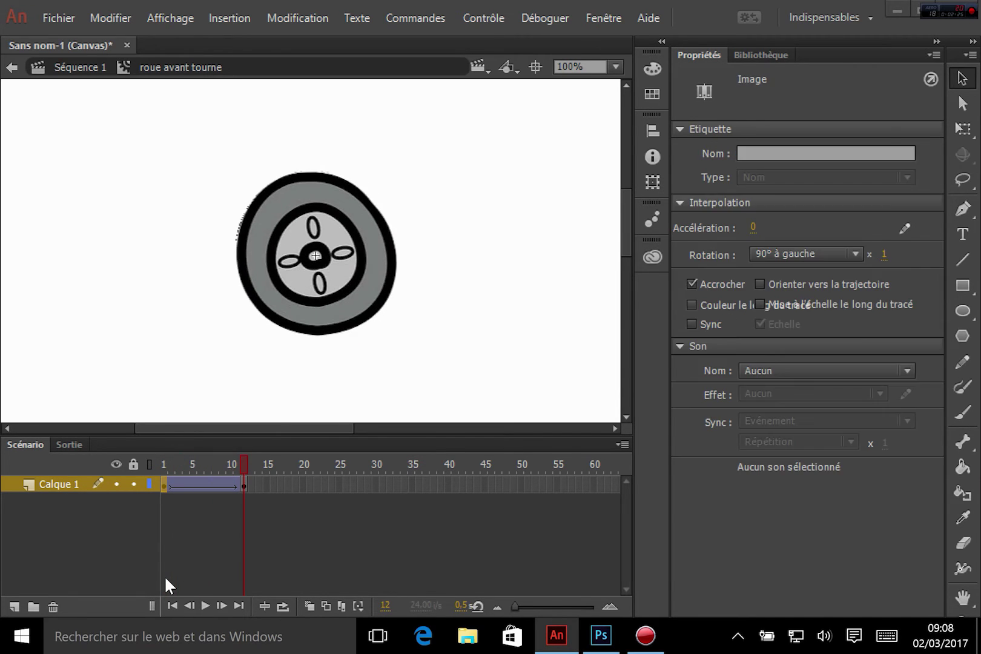
{"action": "key", "text": "Return"}
Return to Séquence 1 and create a new movie clip symbol (Clip) named "roue arriere tourne".
{"action": "left_click", "coordinate": [78, 67]}
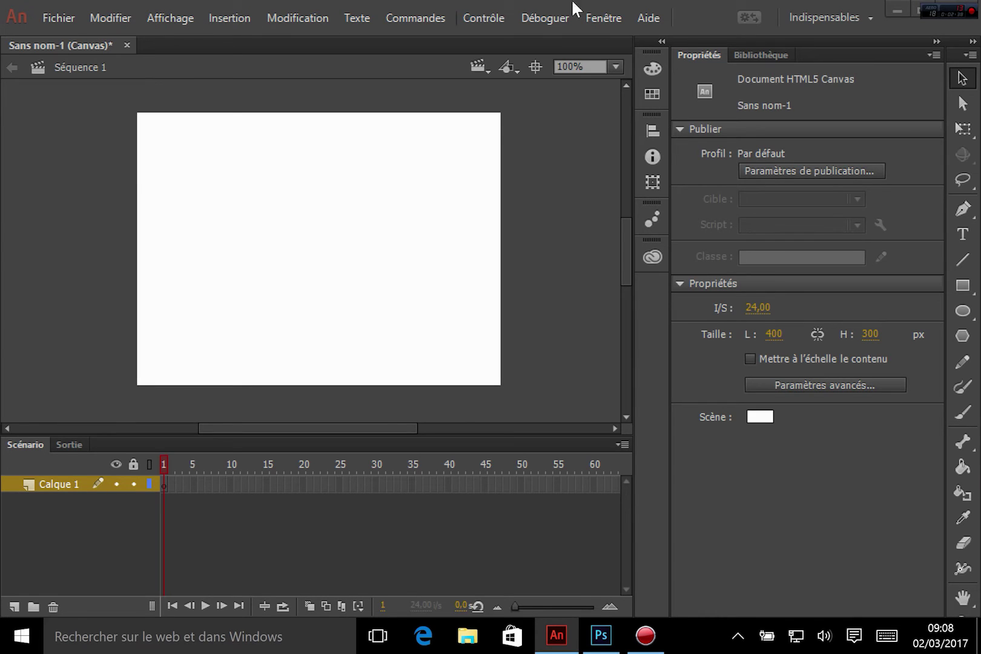
{"action": "left_click", "coordinate": [739, 54]}
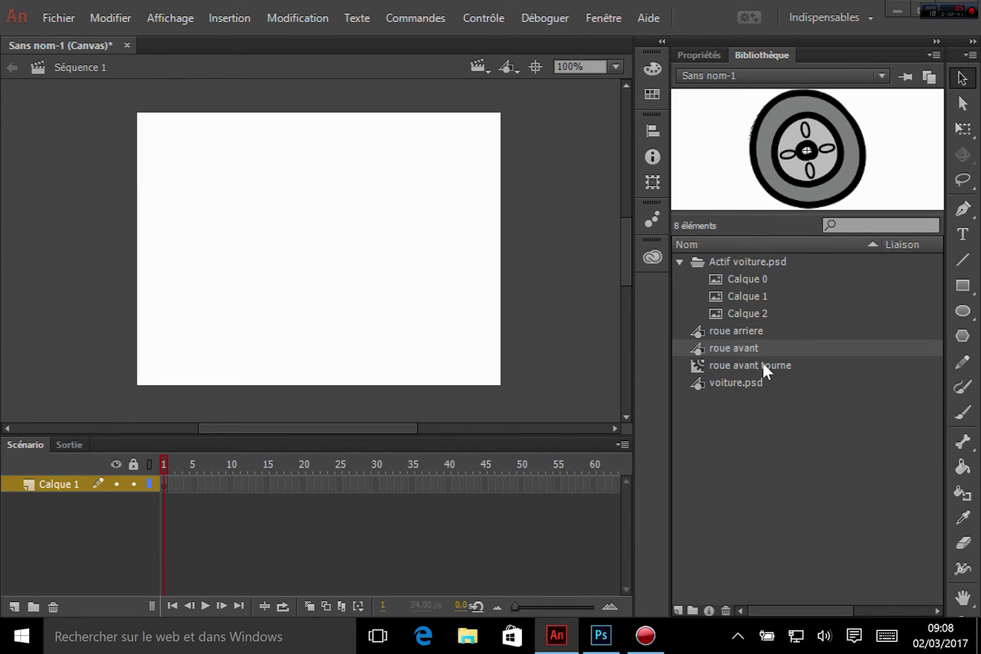
{"action": "left_click", "coordinate": [239, 18]}
{"action": "left_click", "coordinate": [255, 39]}
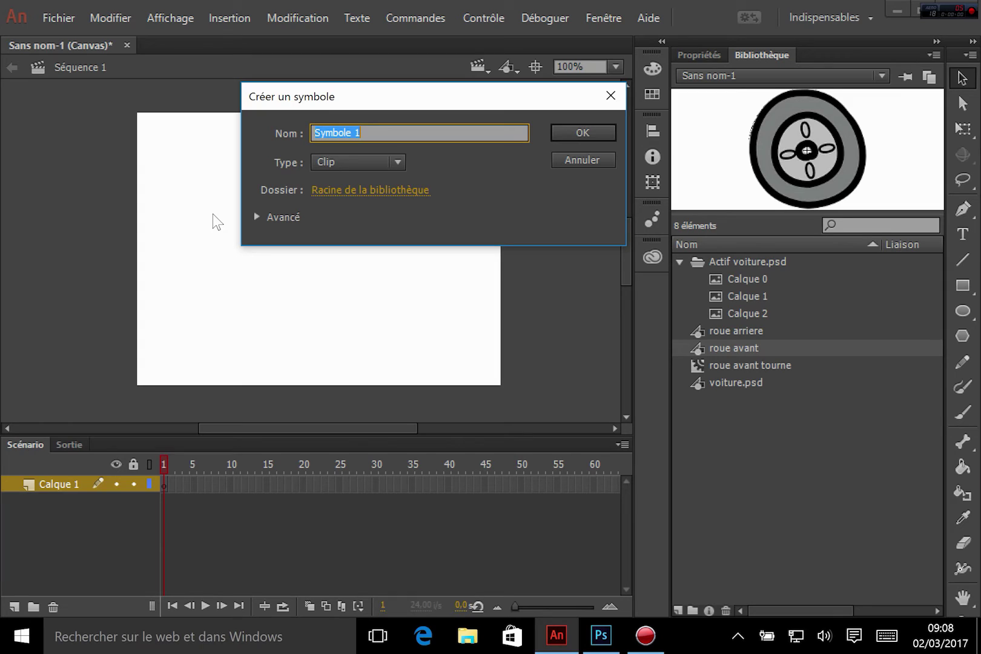
{"action": "type", "text": "roue arriere tourne"}
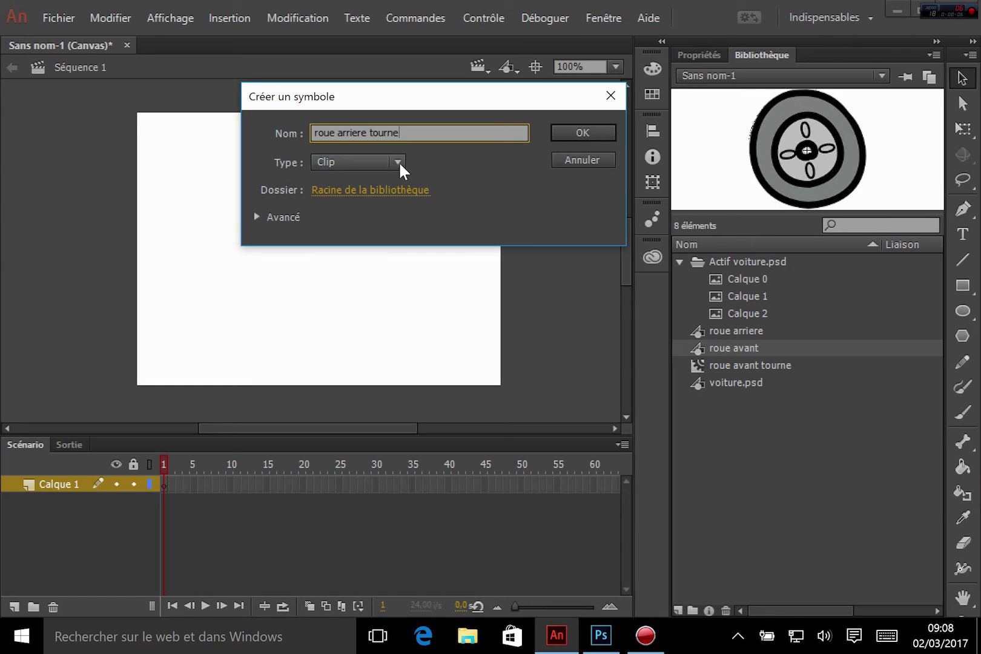
{"action": "left_click", "coordinate": [583, 132]}
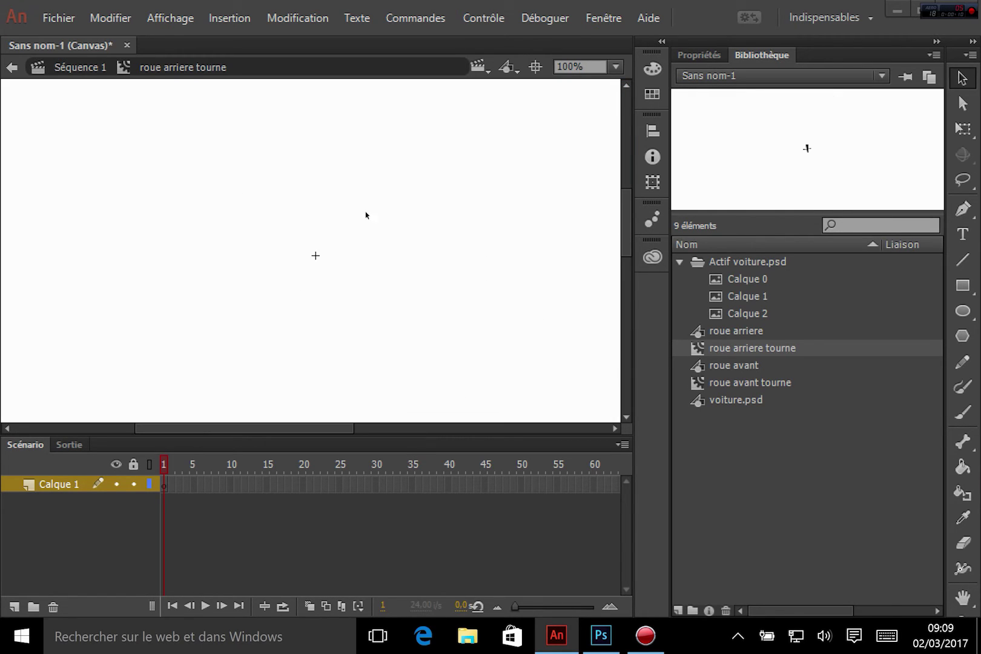
Place the roue arriere symbol on the clip's stage and nudge it so the wheel hub sits on the registration cross.
{"action": "left_click", "coordinate": [749, 333]}
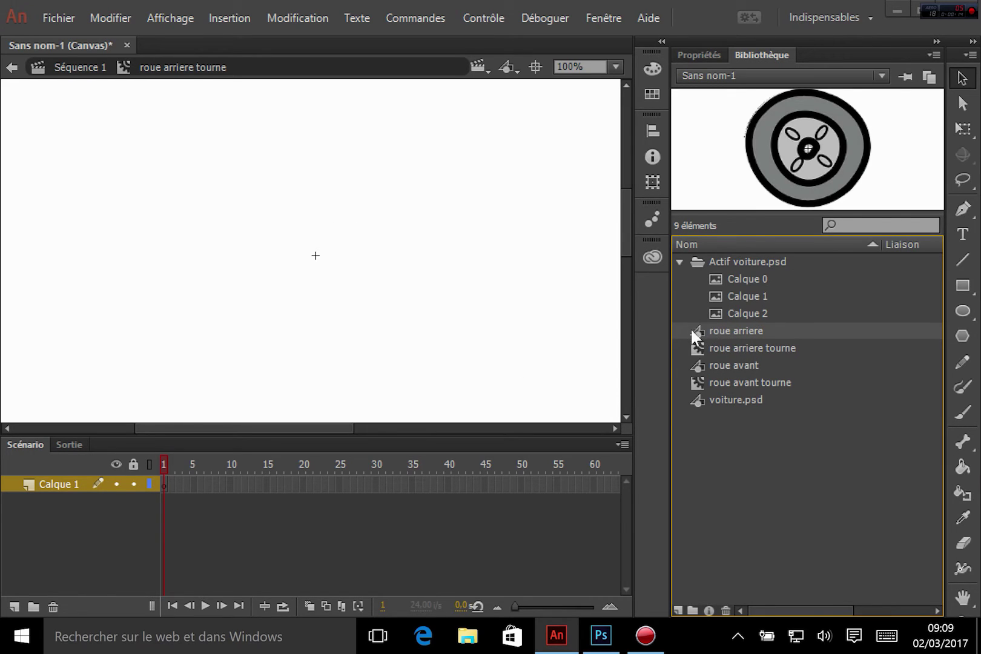
{"action": "left_click_drag", "start_coordinate": [718, 337], "coordinate": [365, 276]}
{"action": "key", "text": "Down"}
{"action": "key", "text": "Down"}
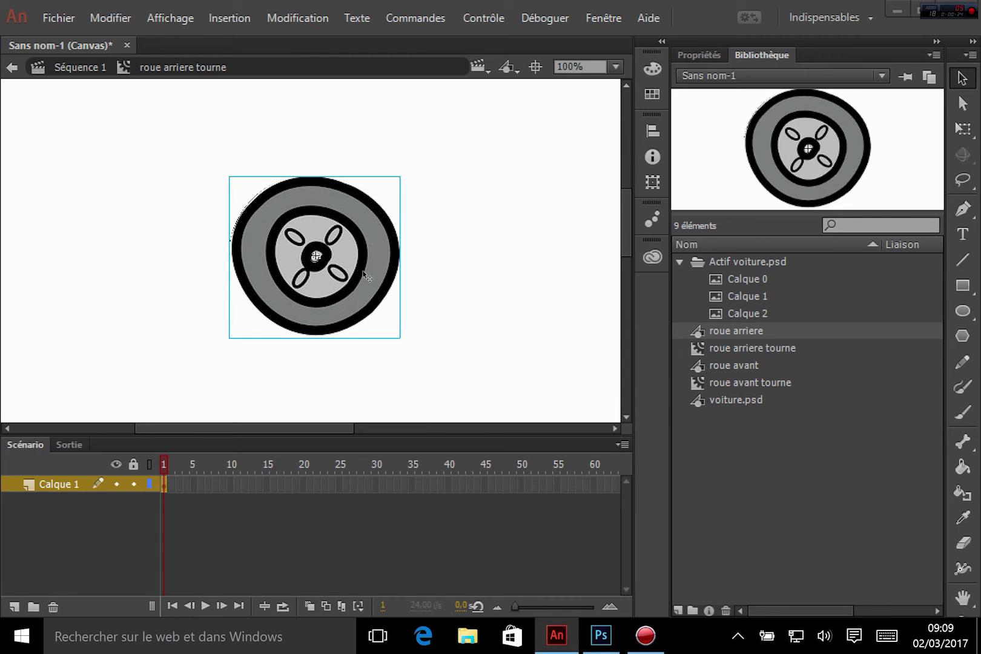
{"action": "key", "text": "Left"}
{"action": "key", "text": "Up"}
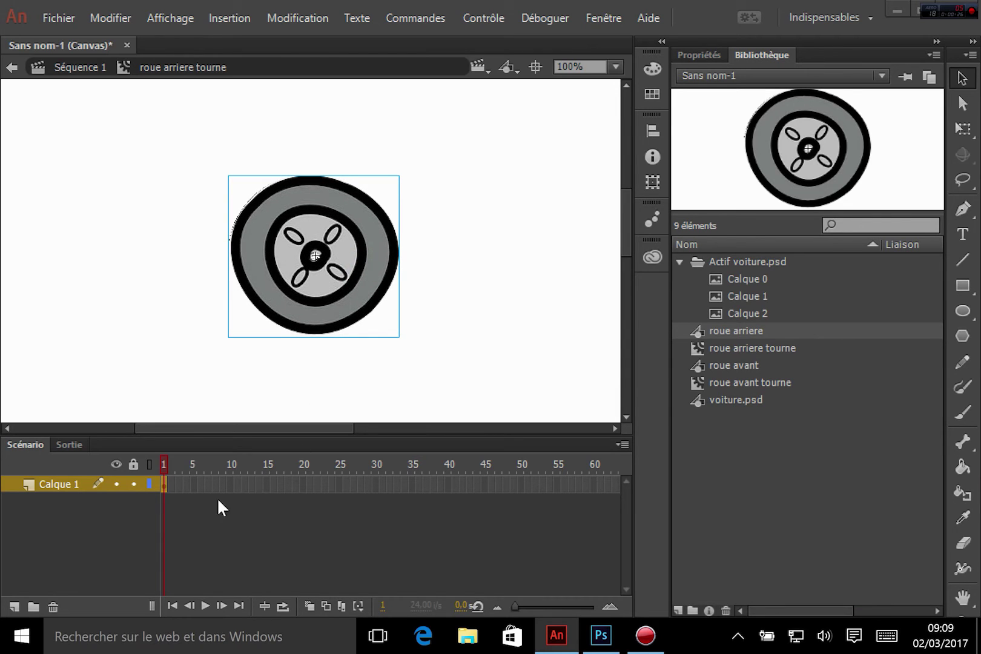
Insert a keyframe at frame 12 of Calque 1 in the roue arriere tourne clip.
{"action": "left_click", "coordinate": [241, 480]}
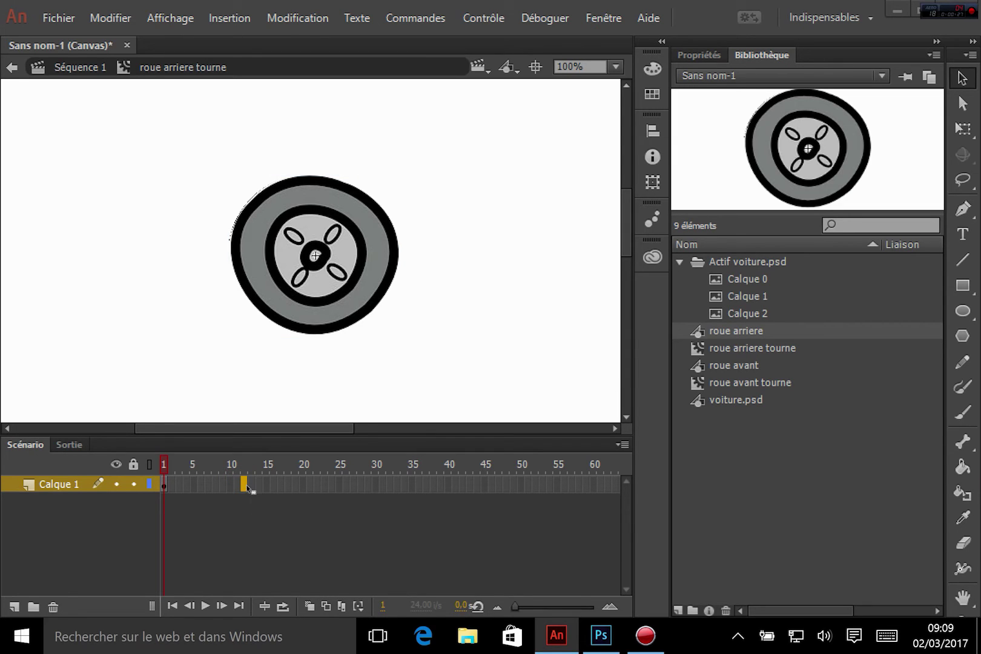
{"action": "right_click", "coordinate": [244, 482]}
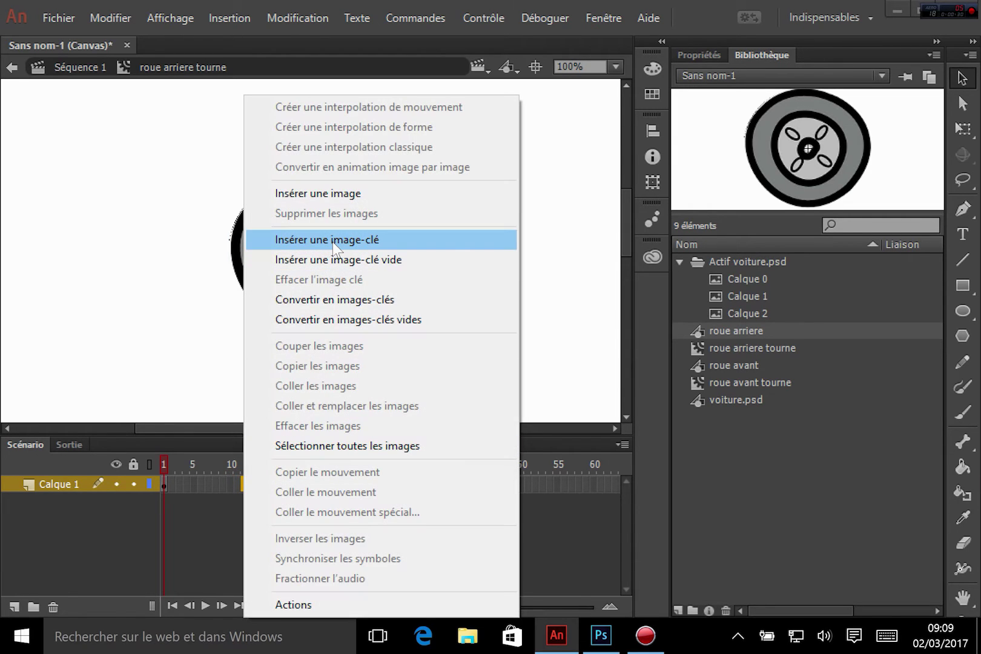
{"action": "left_click", "coordinate": [332, 240]}
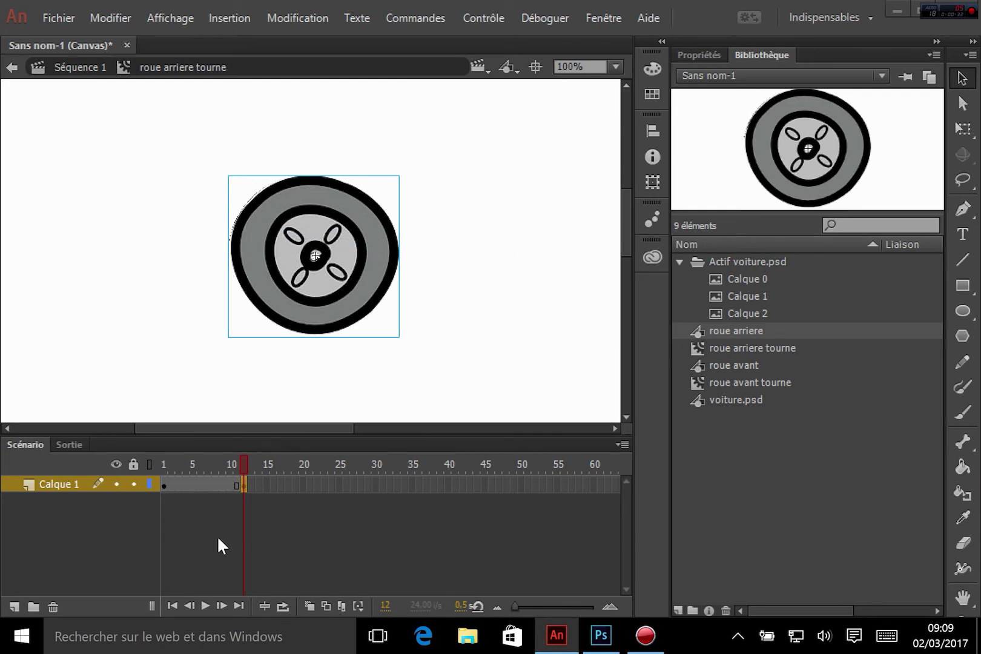
Create a classic tween between the rear wheel's keyframes at frames 1 and 12.
{"action": "left_click", "coordinate": [198, 490]}
{"action": "left_click", "coordinate": [194, 486]}
{"action": "right_click", "coordinate": [194, 486]}
{"action": "left_click", "coordinate": [338, 148]}
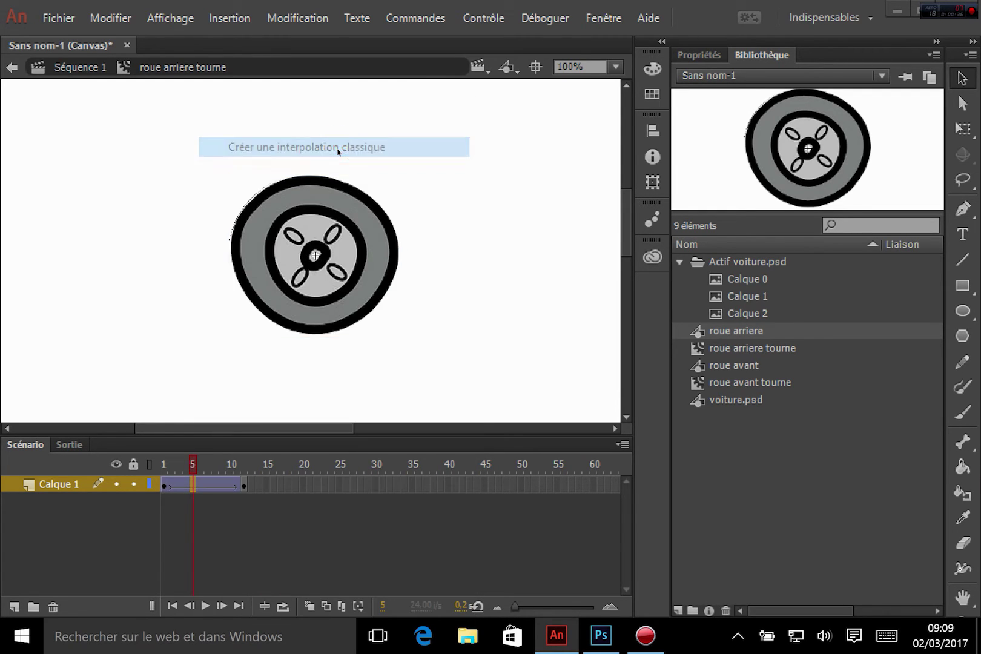
Set the rear wheel tween's rotation to 90° à gauche and play the animation.
{"action": "left_click", "coordinate": [215, 484]}
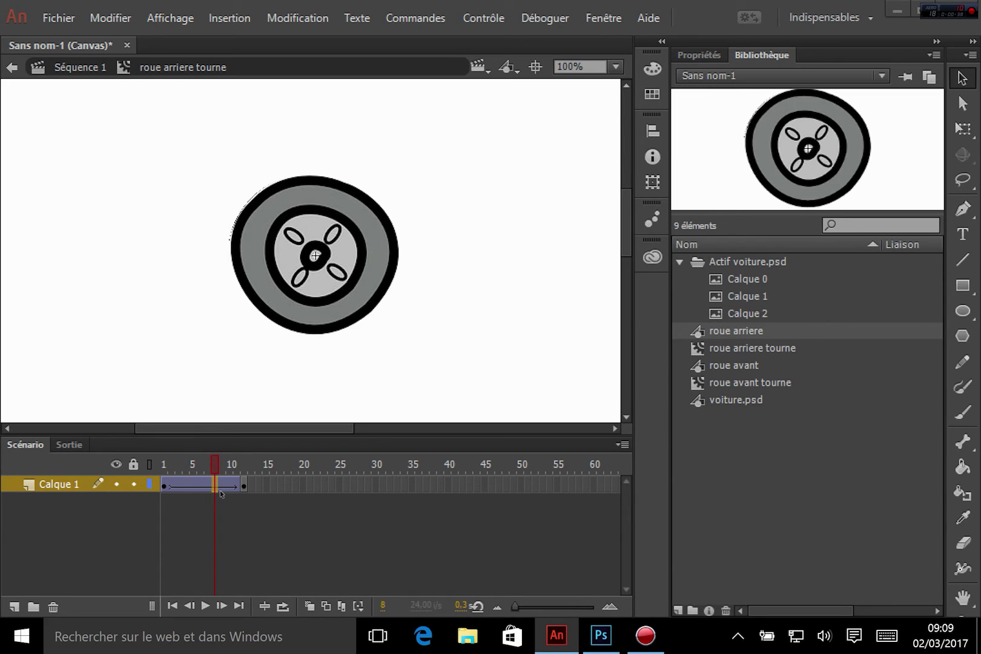
{"action": "left_click", "coordinate": [201, 486]}
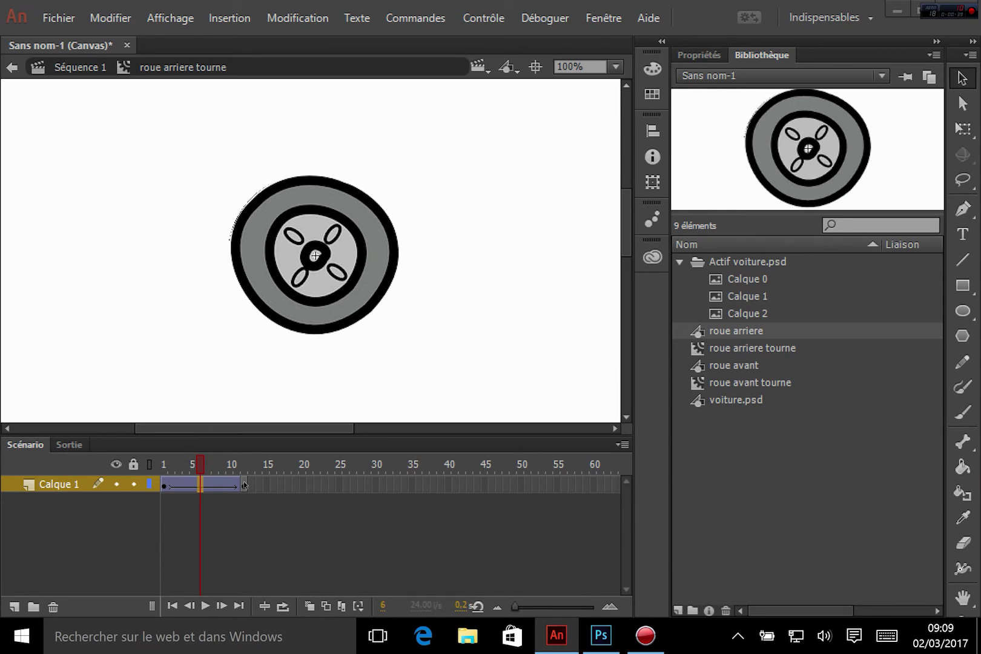
{"action": "left_click", "coordinate": [697, 53]}
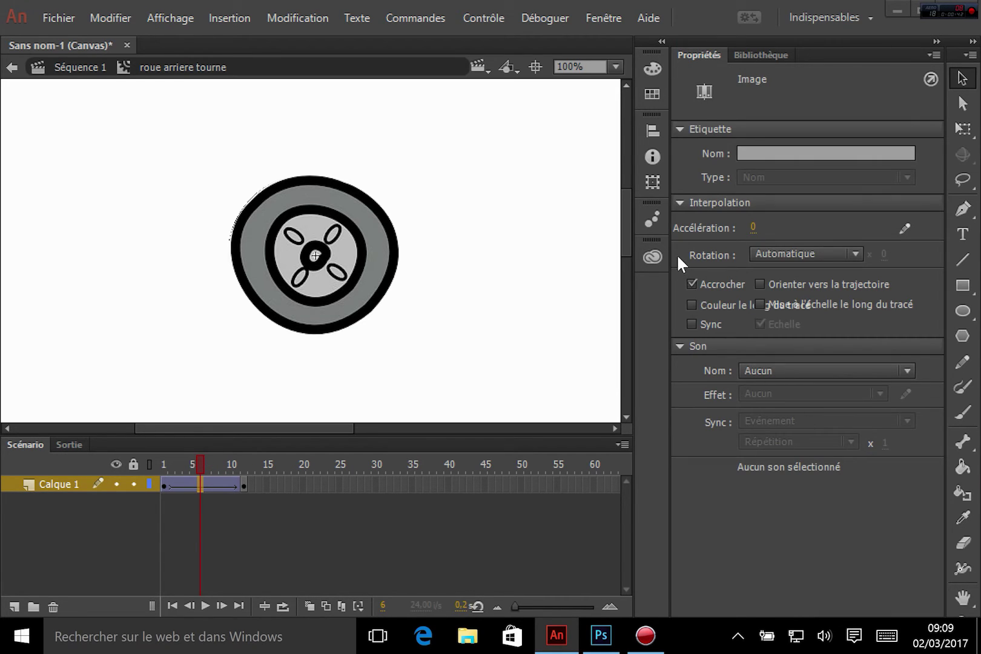
{"action": "left_click", "coordinate": [816, 253]}
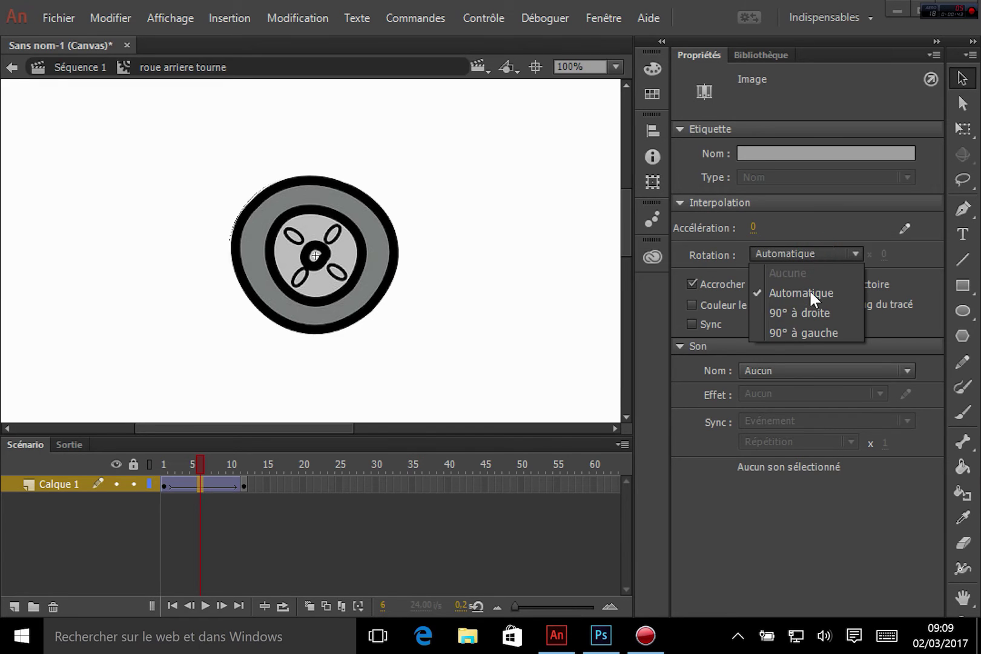
{"action": "left_click", "coordinate": [814, 330]}
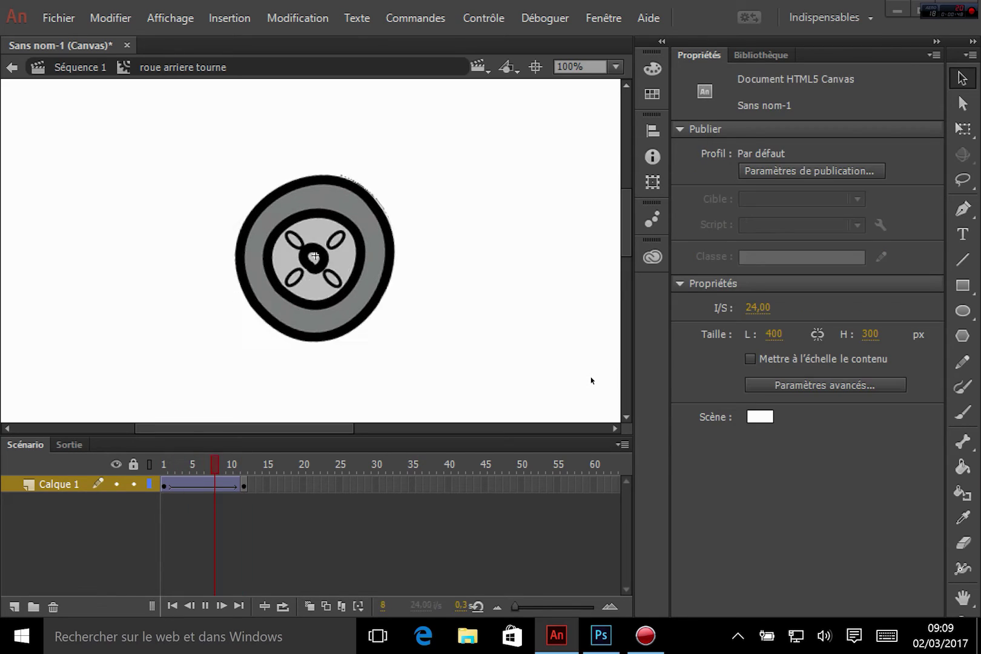
Return to Séquence 1 and preview the two turning wheel clips and the Calque 0 car body in the library.
{"action": "left_click", "coordinate": [81, 68]}
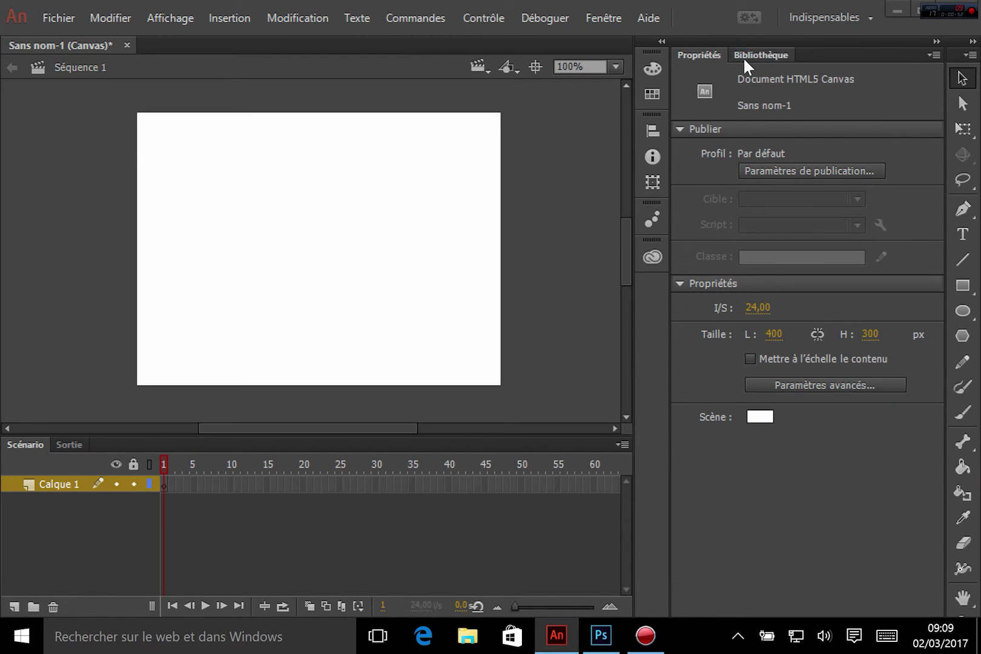
{"action": "left_click", "coordinate": [751, 55]}
{"action": "left_click", "coordinate": [753, 348]}
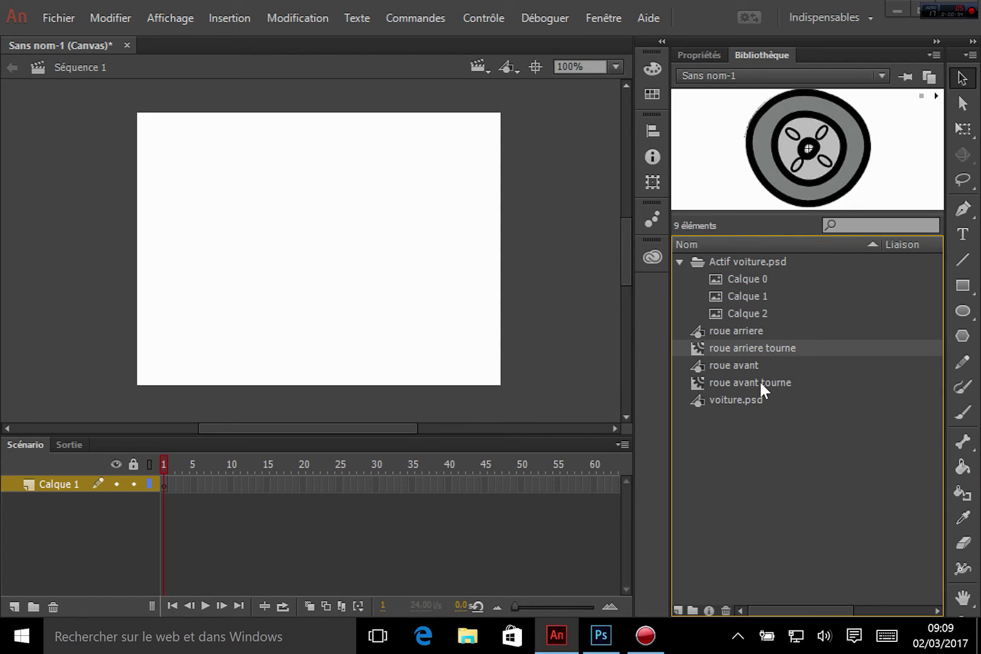
{"action": "left_click", "coordinate": [759, 380]}
{"action": "left_click", "coordinate": [764, 346]}
{"action": "left_click", "coordinate": [726, 279]}
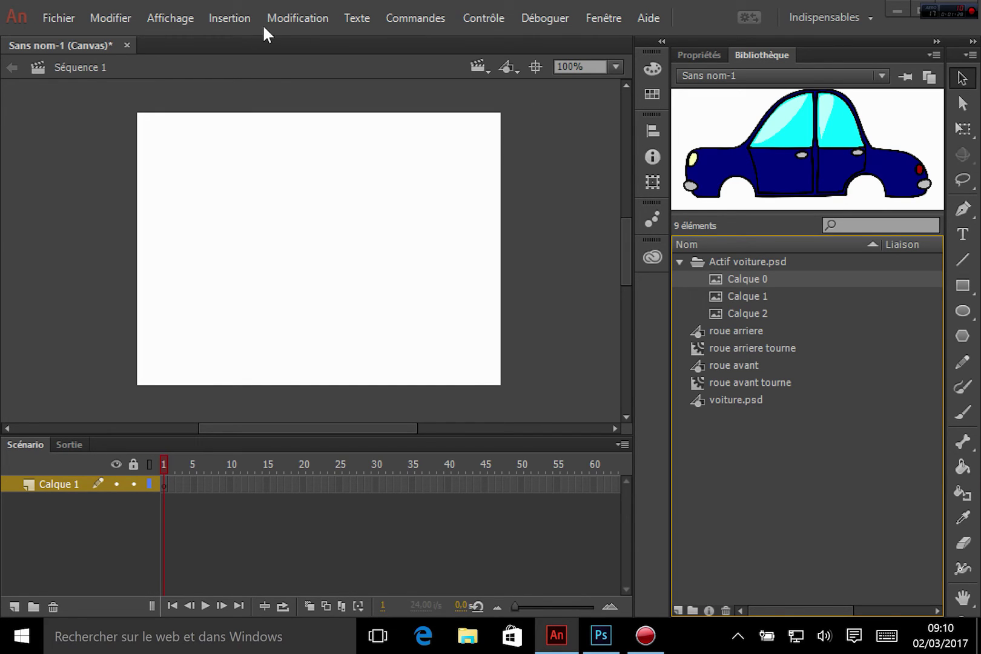
Create a new movie clip symbol (Clip) named "voiture soubresaut".
{"action": "left_click", "coordinate": [224, 18]}
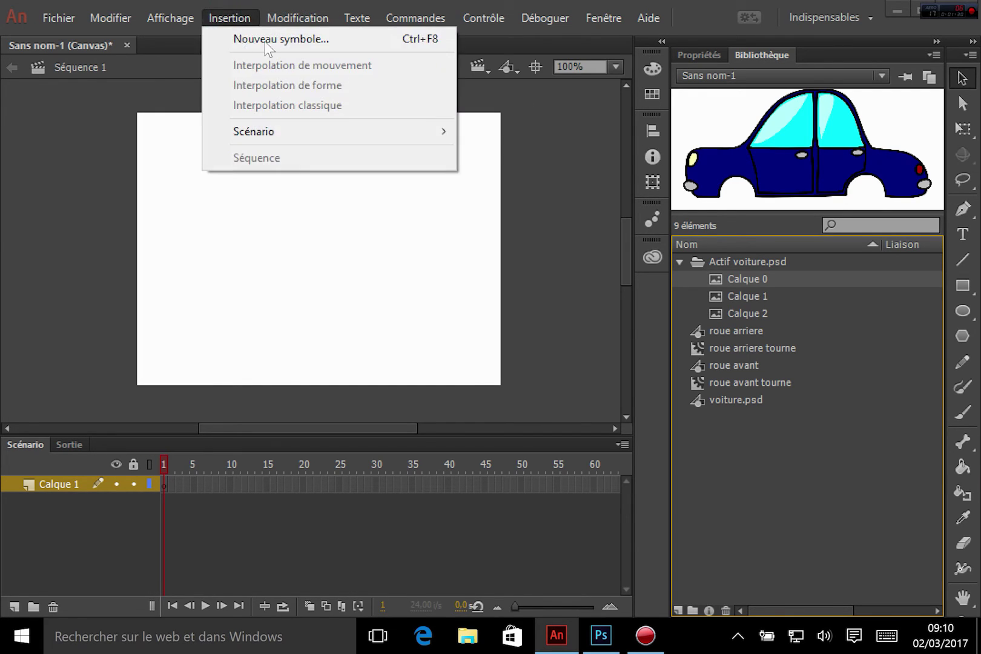
{"action": "left_click", "coordinate": [270, 40]}
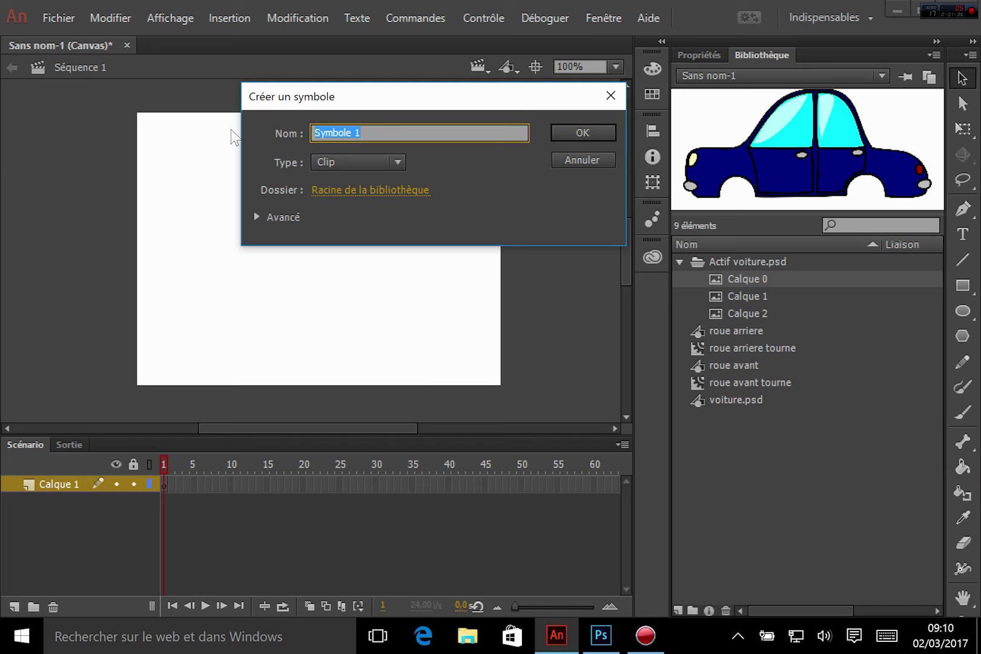
{"action": "type", "text": "voiture"}
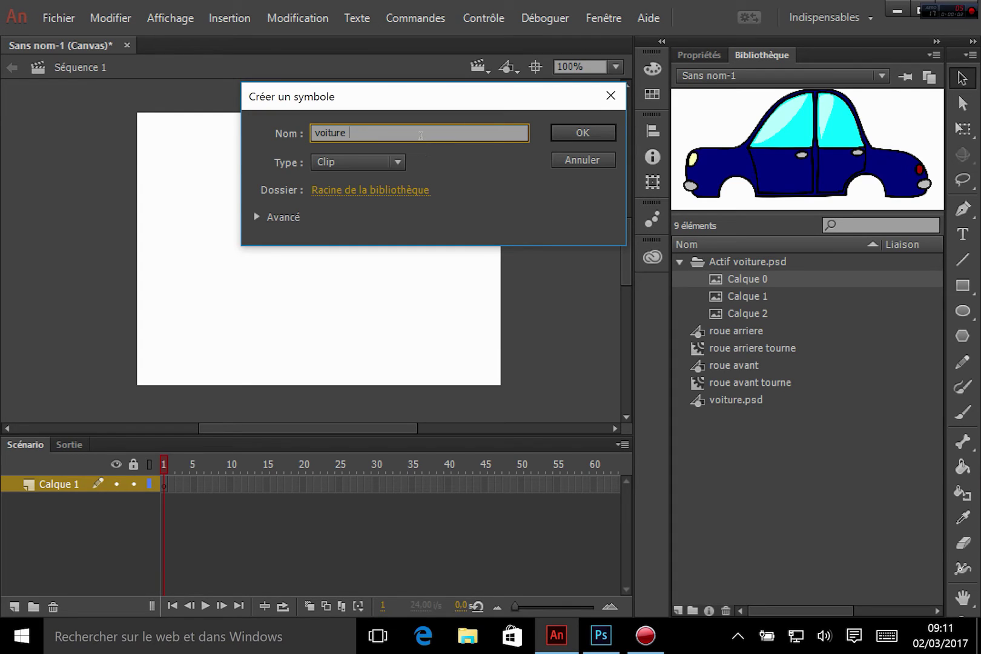
{"action": "type", "text": " soubresaut"}
{"action": "left_click", "coordinate": [598, 131]}
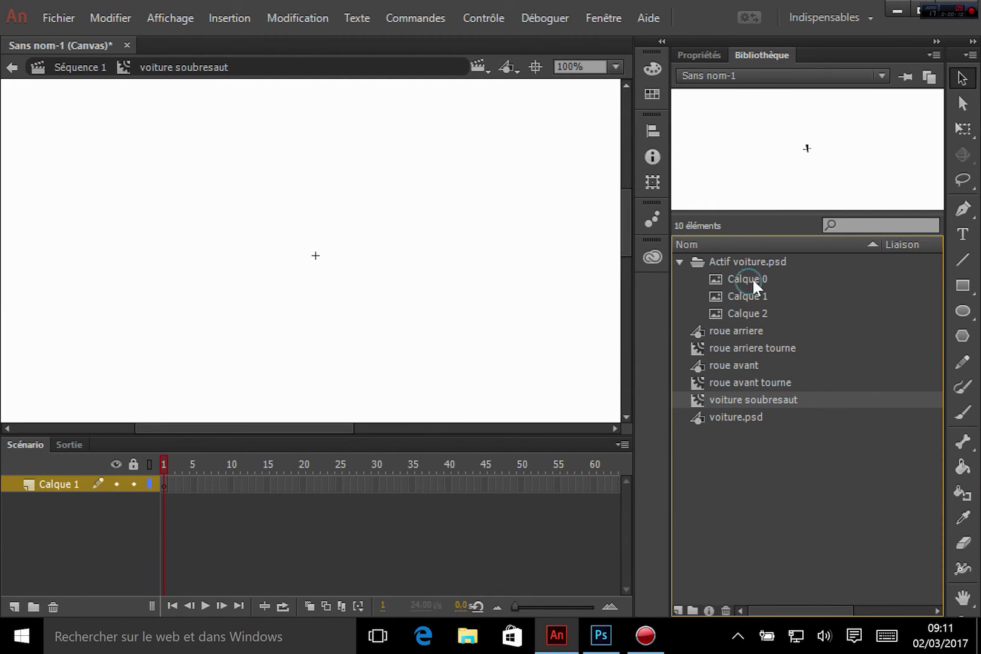
Place the Calque 0 car body on the voiture soubresaut stage, centred on the registration cross, and bring the whole car into view at 25%.
{"action": "left_click_drag", "start_coordinate": [752, 277], "coordinate": [371, 288]}
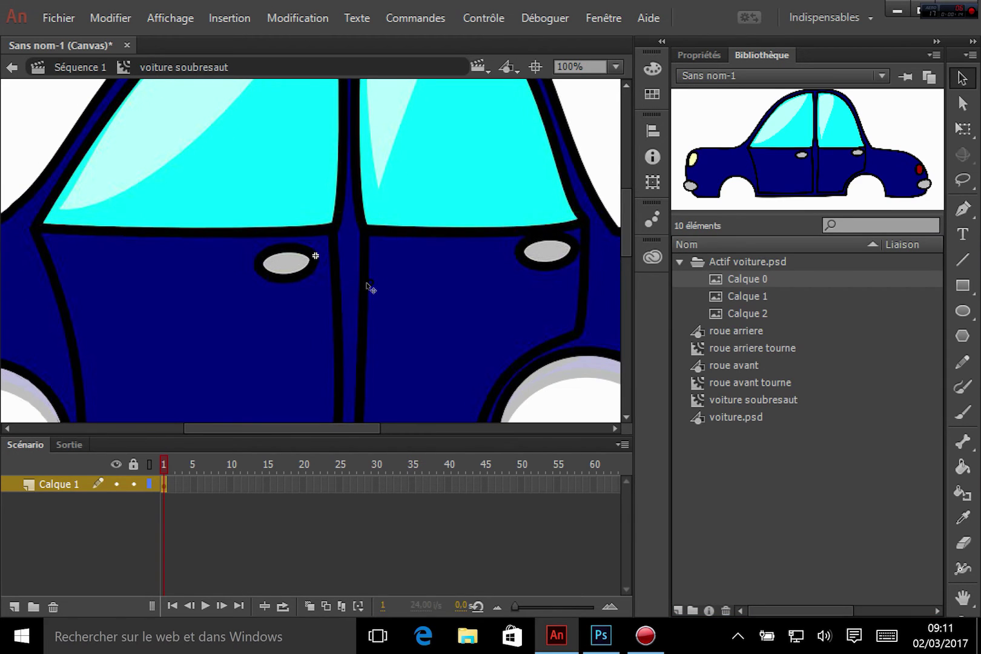
{"action": "left_click", "coordinate": [616, 66]}
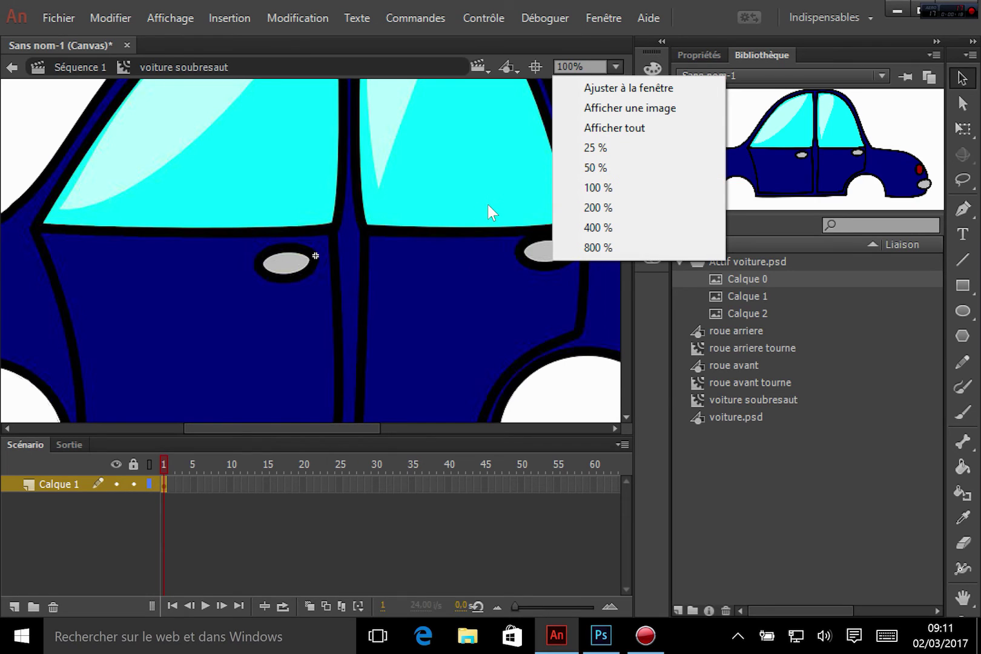
{"action": "left_click", "coordinate": [604, 167]}
{"action": "left_click", "coordinate": [617, 68]}
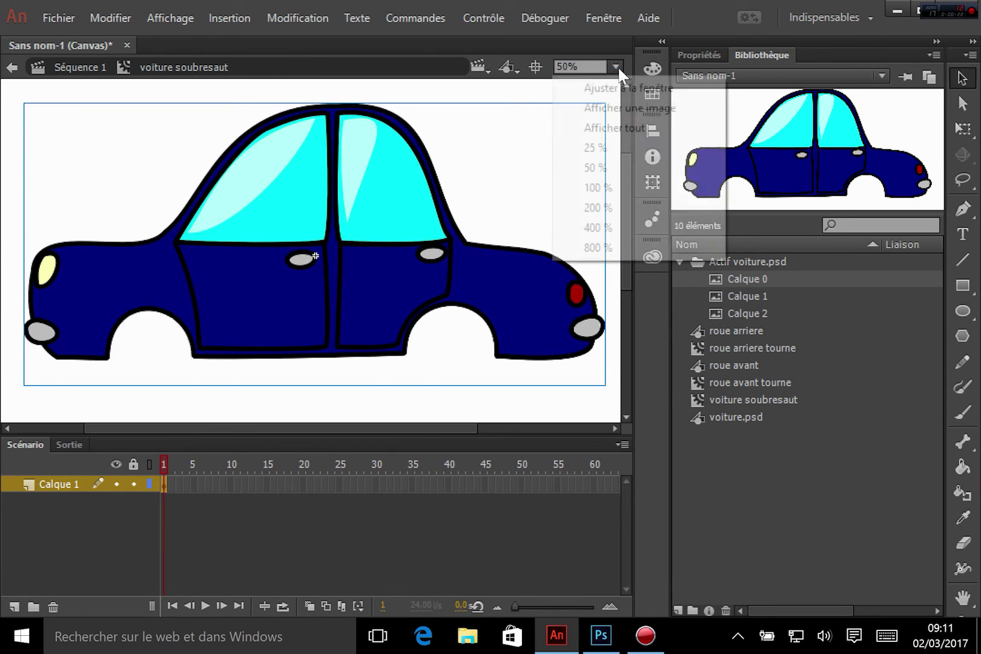
{"action": "left_click", "coordinate": [595, 146]}
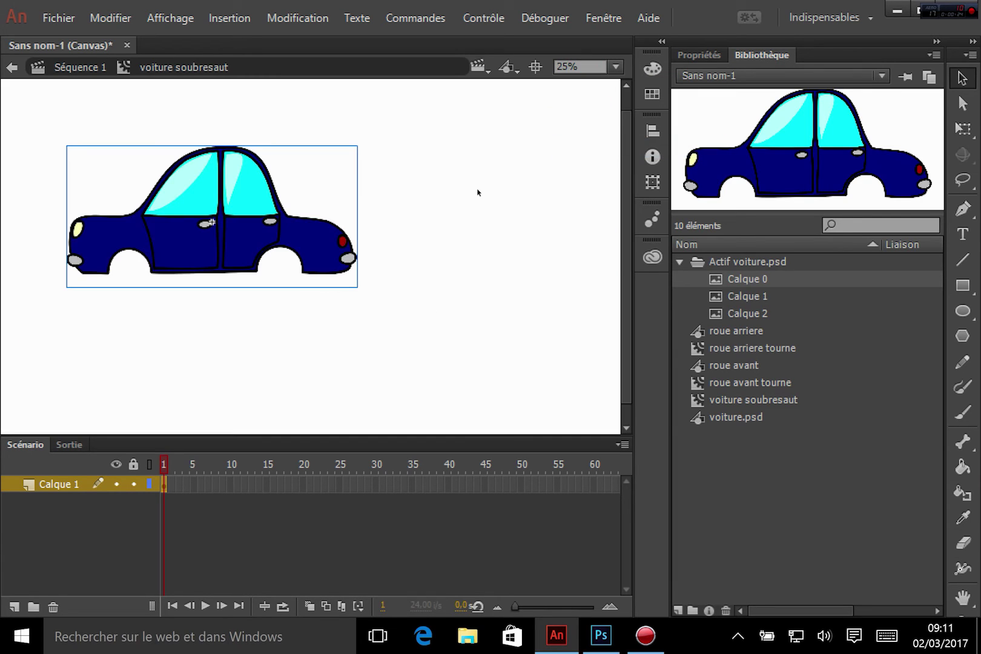
{"action": "left_click", "coordinate": [264, 366]}
{"action": "left_click_drag", "start_coordinate": [304, 405], "coordinate": [372, 395]}
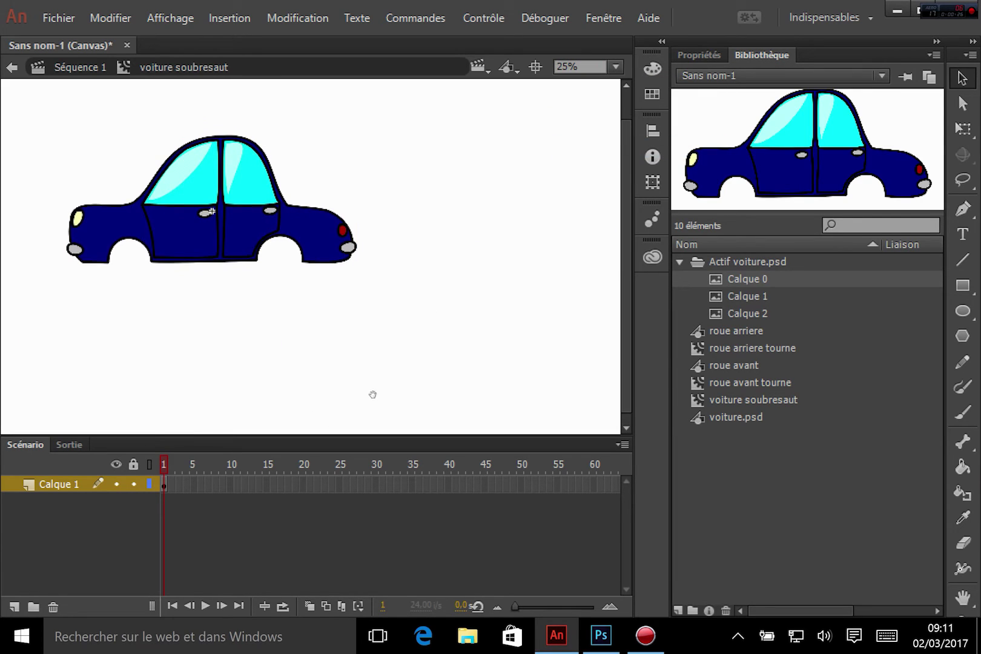
{"action": "scroll", "coordinate": [372, 394], "scroll_direction": "up", "scroll_amount": 3}
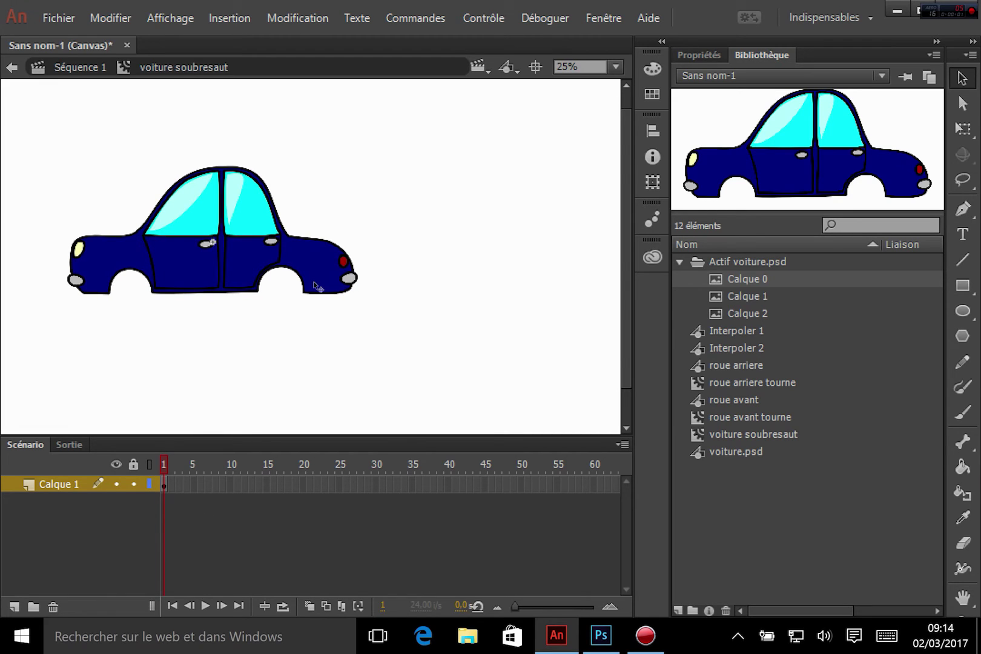
Move the car body's transformation point to the middle of its bottom edge with the Free Transform tool.
{"action": "left_click", "coordinate": [259, 267]}
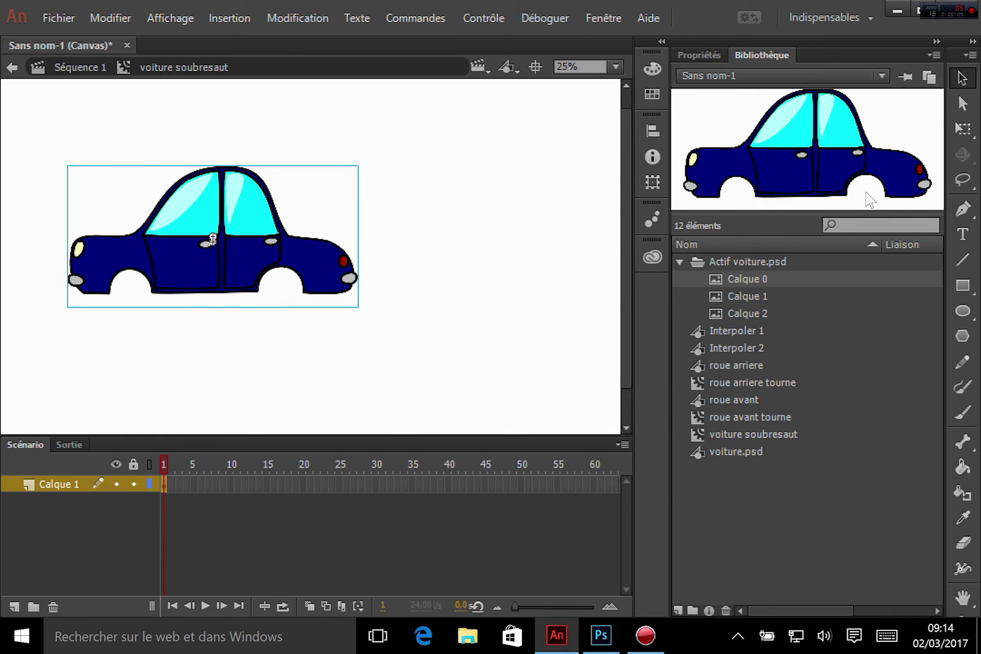
{"action": "left_click", "coordinate": [968, 134]}
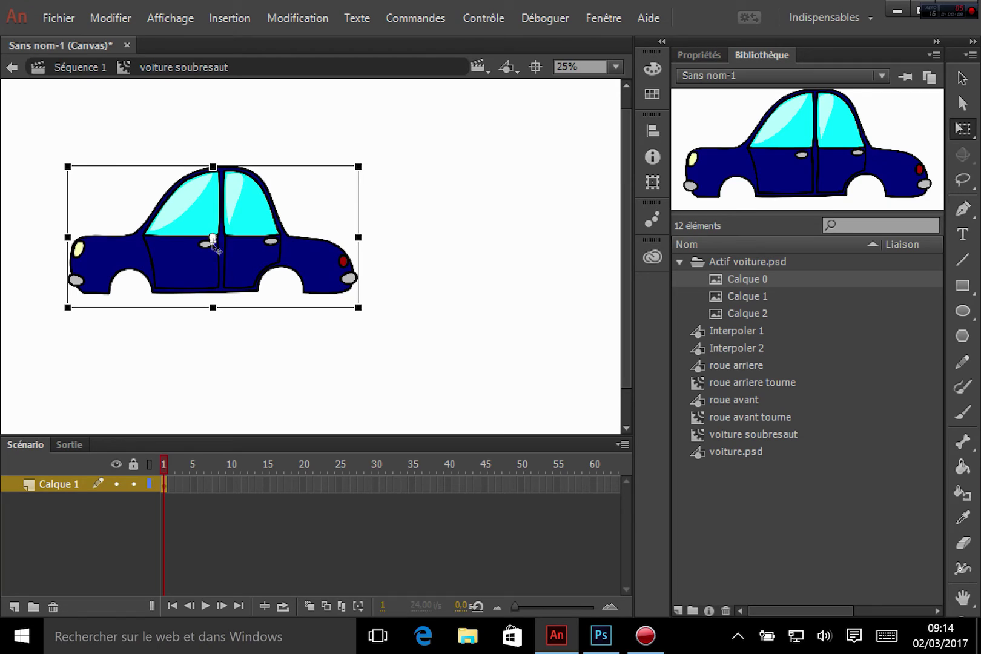
{"action": "left_click_drag", "start_coordinate": [213, 240], "coordinate": [212, 308]}
Insert a keyframe at frame 4 of Calque 1 in the voiture soubresaut clip.
{"action": "left_click", "coordinate": [187, 483]}
{"action": "right_click", "coordinate": [187, 486]}
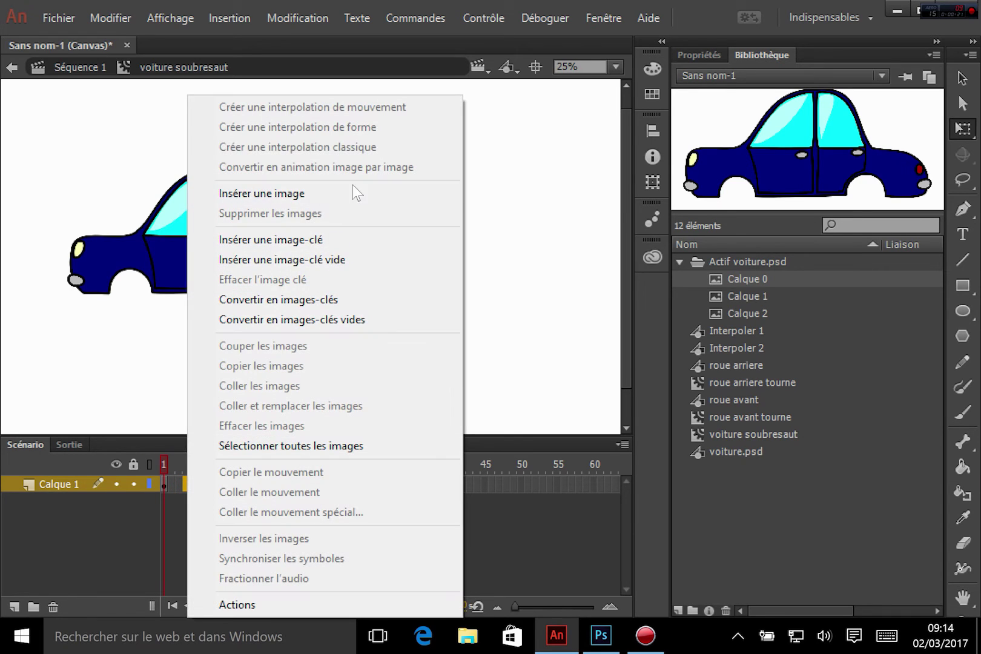
{"action": "left_click", "coordinate": [288, 241]}
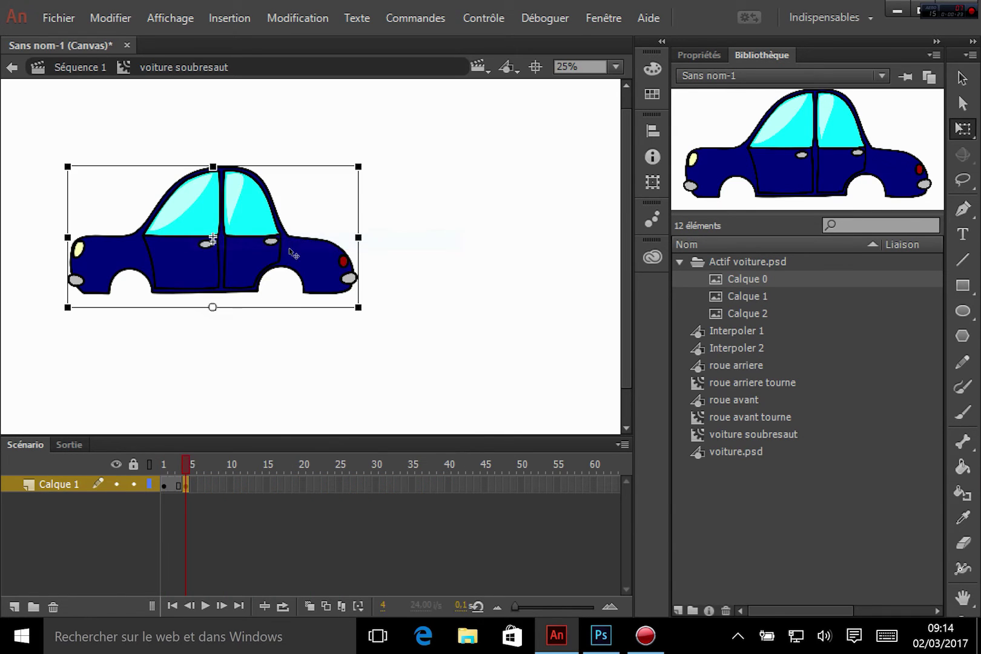
Create a classic tween between frames 1 and 4 of Calque 1.
{"action": "left_click", "coordinate": [171, 485]}
{"action": "right_click", "coordinate": [173, 485]}
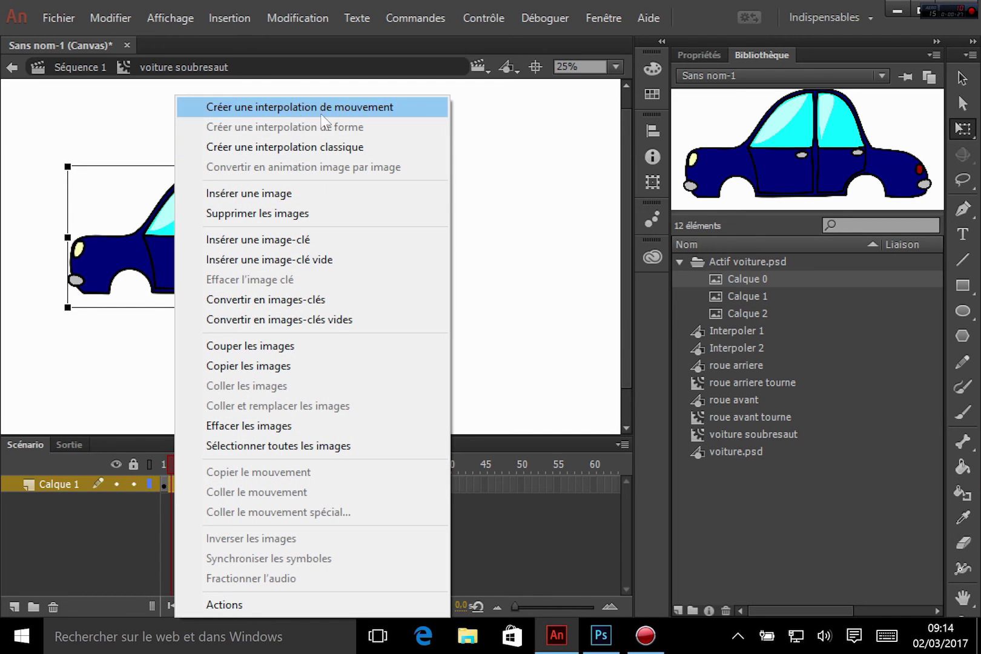
{"action": "left_click", "coordinate": [318, 146]}
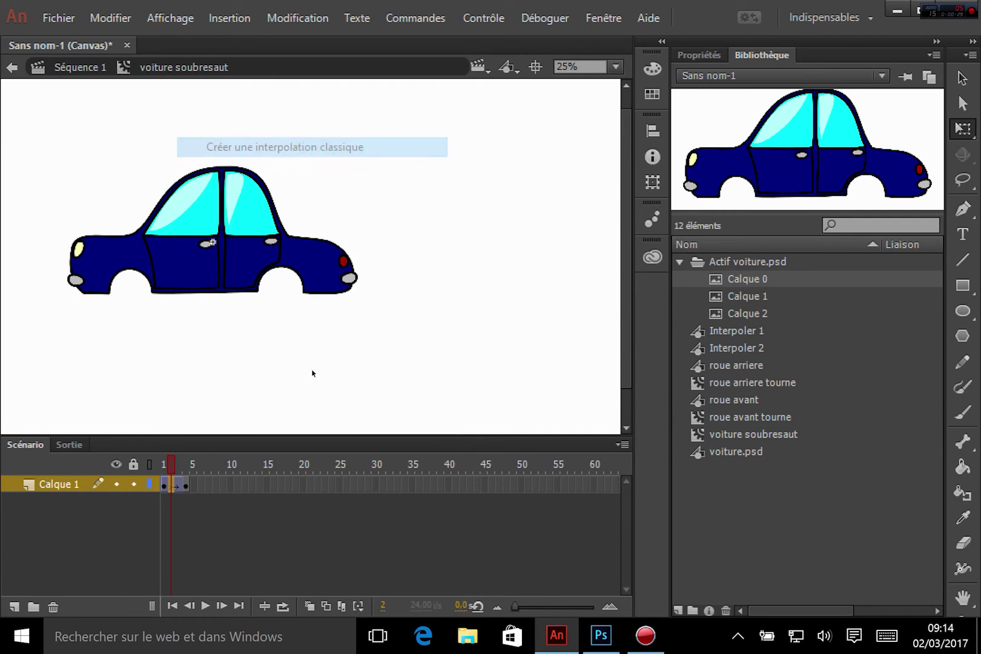
Raise the car body slightly at frame 4, rotate it clockwise so the headlight end tips up, and preview the motion.
{"action": "left_click", "coordinate": [186, 485]}
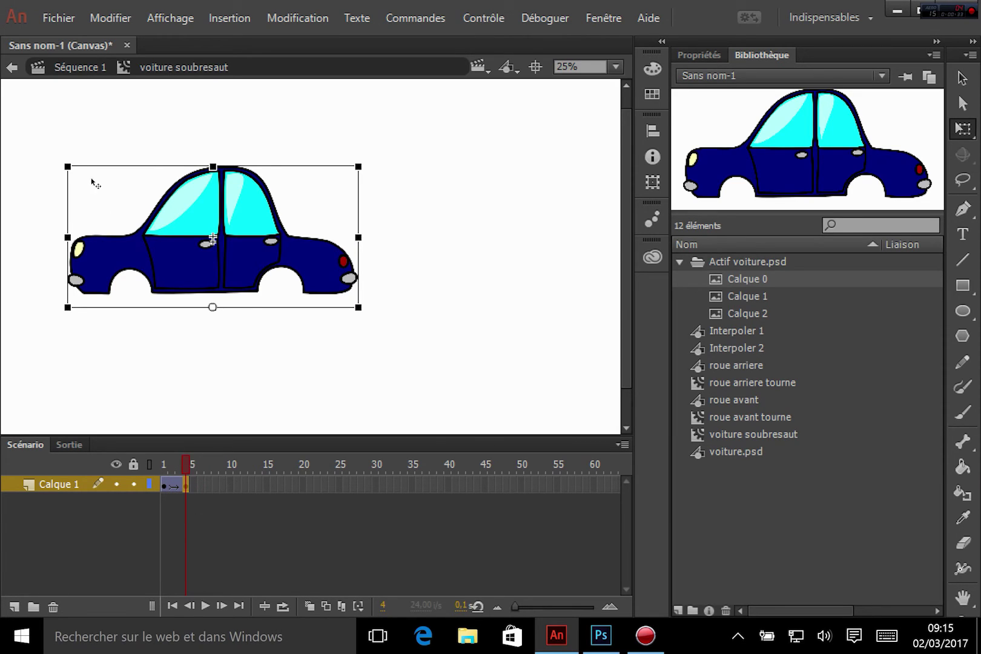
{"action": "key", "text": "shift+Up"}
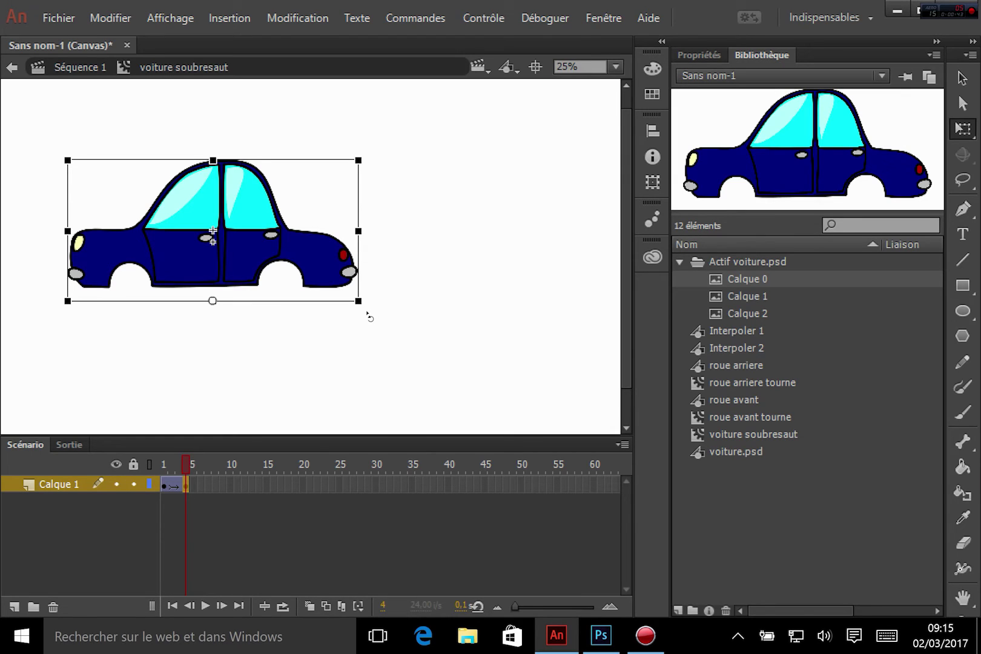
{"action": "left_click_drag", "start_coordinate": [367, 313], "coordinate": [368, 335]}
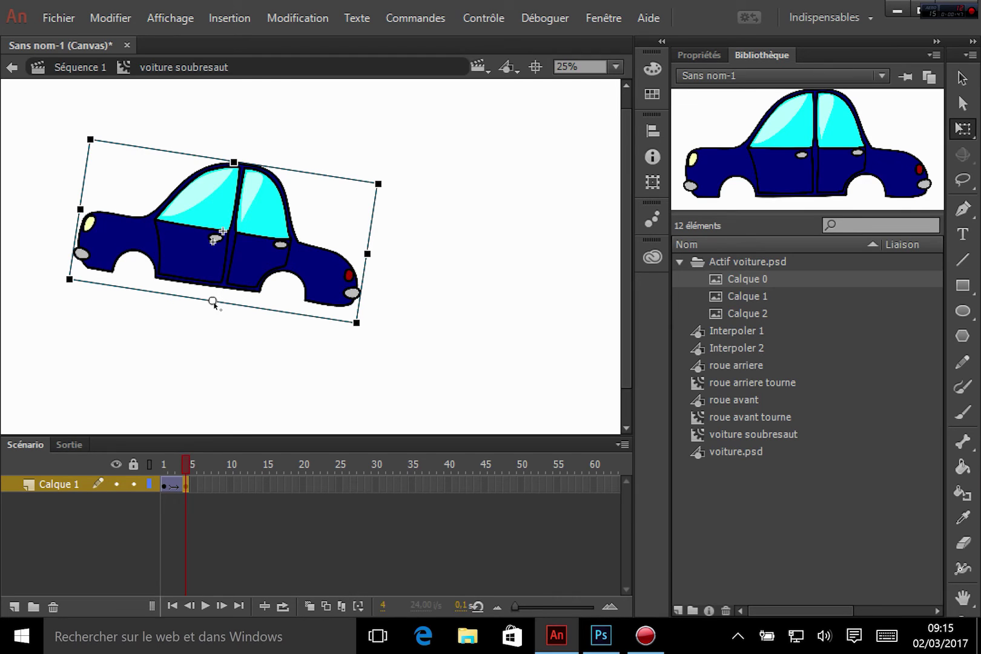
{"action": "left_click", "coordinate": [164, 484]}
{"action": "key", "text": "Return"}
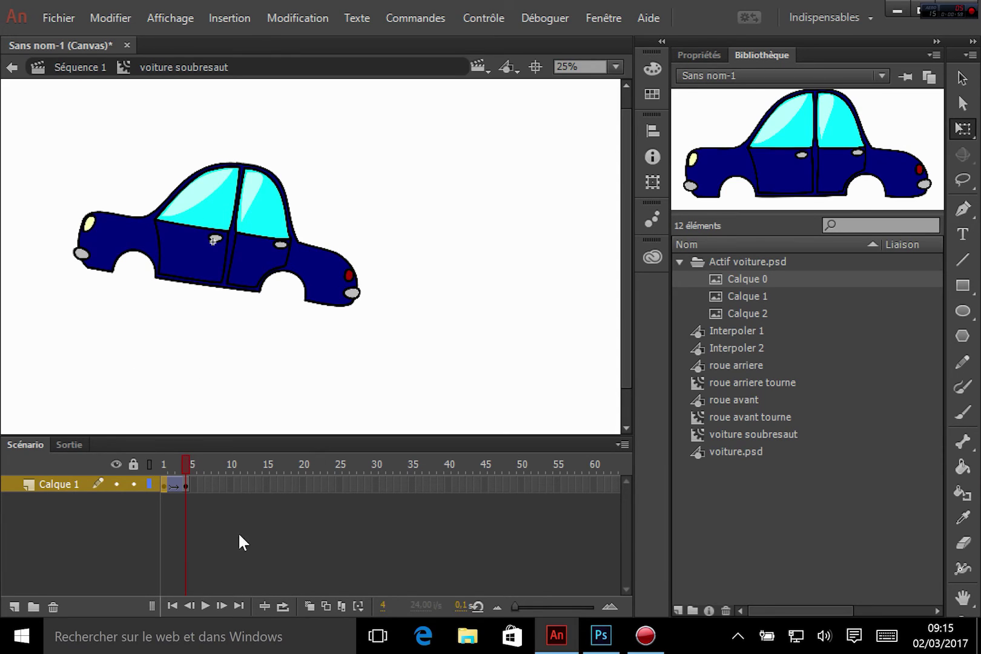
Insert a keyframe at frame 7 and create a classic tween between frames 4 and 7.
{"action": "left_click", "coordinate": [207, 487]}
{"action": "right_click", "coordinate": [208, 487]}
{"action": "left_click", "coordinate": [282, 240]}
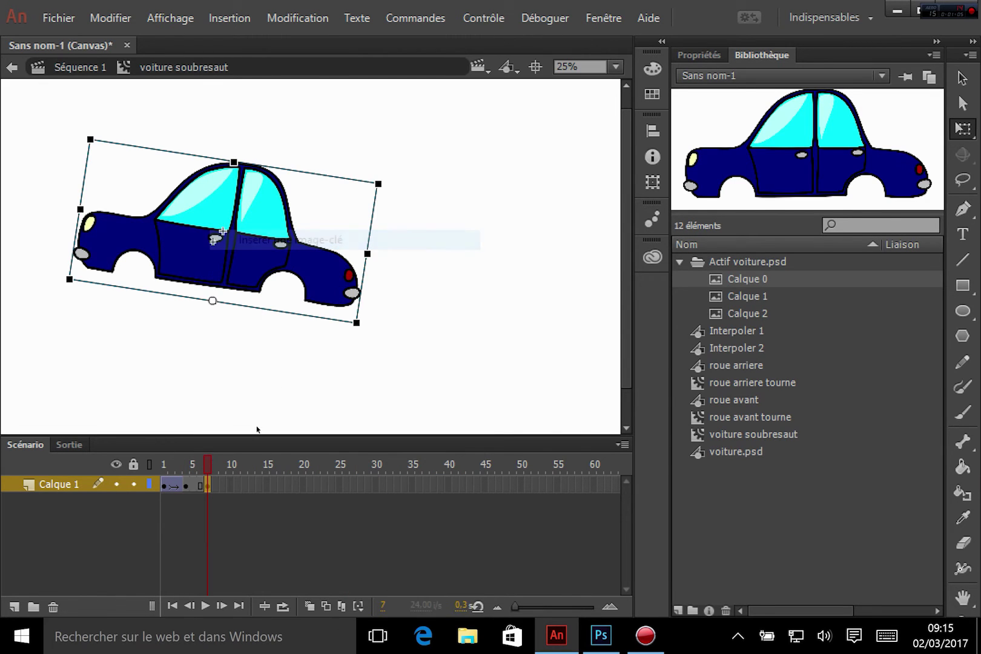
{"action": "right_click", "coordinate": [196, 485]}
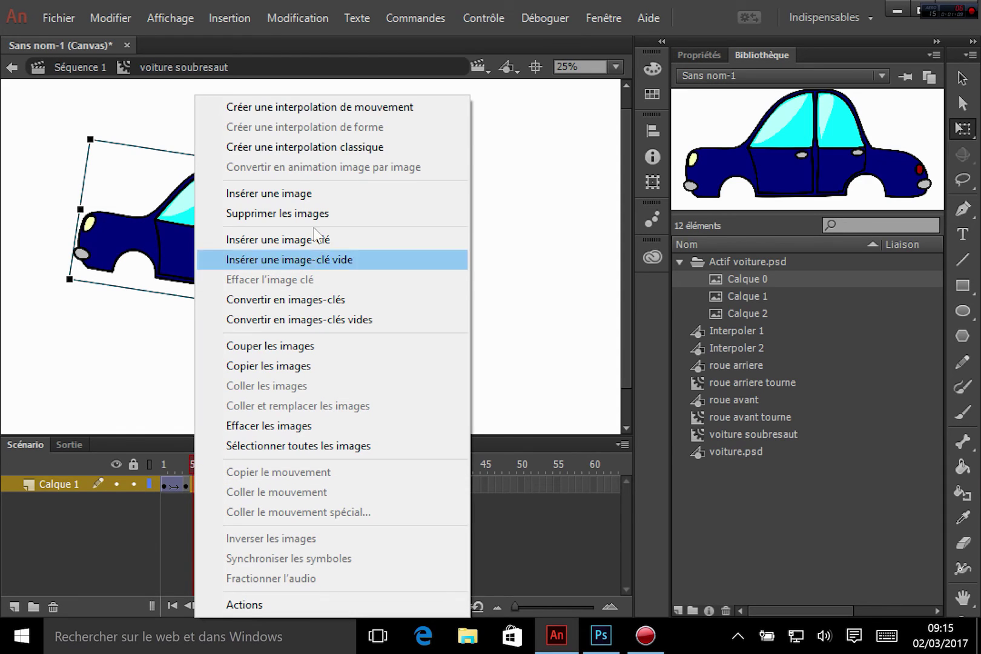
{"action": "left_click", "coordinate": [330, 148]}
Rotate the car body counterclockwise at frame 7 so the headlight end dips, lower it slightly, and preview the clip.
{"action": "left_click", "coordinate": [209, 486]}
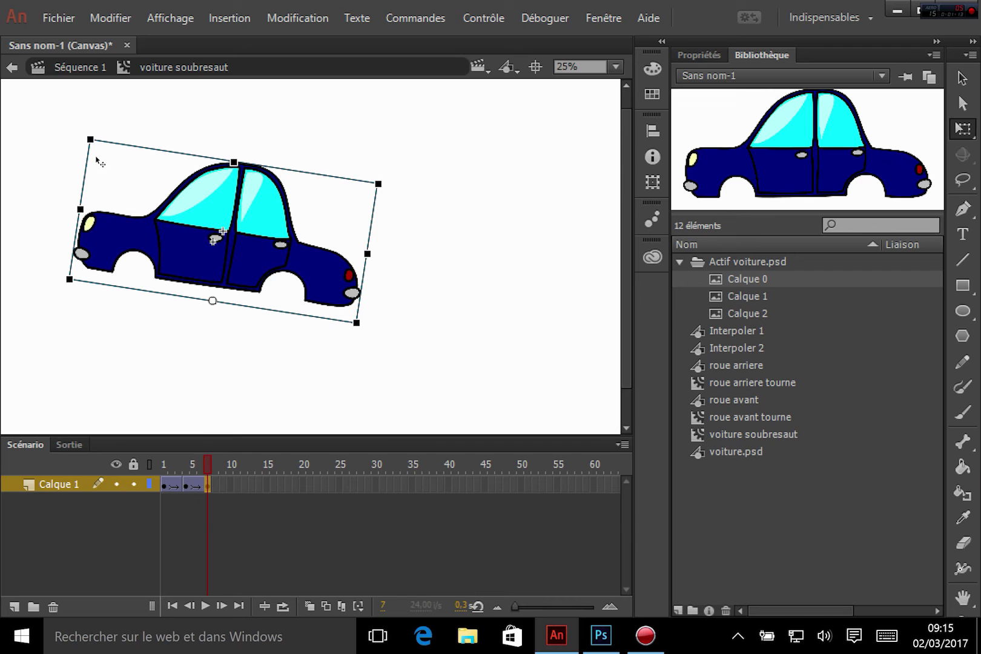
{"action": "left_click_drag", "start_coordinate": [77, 144], "coordinate": [67, 183]}
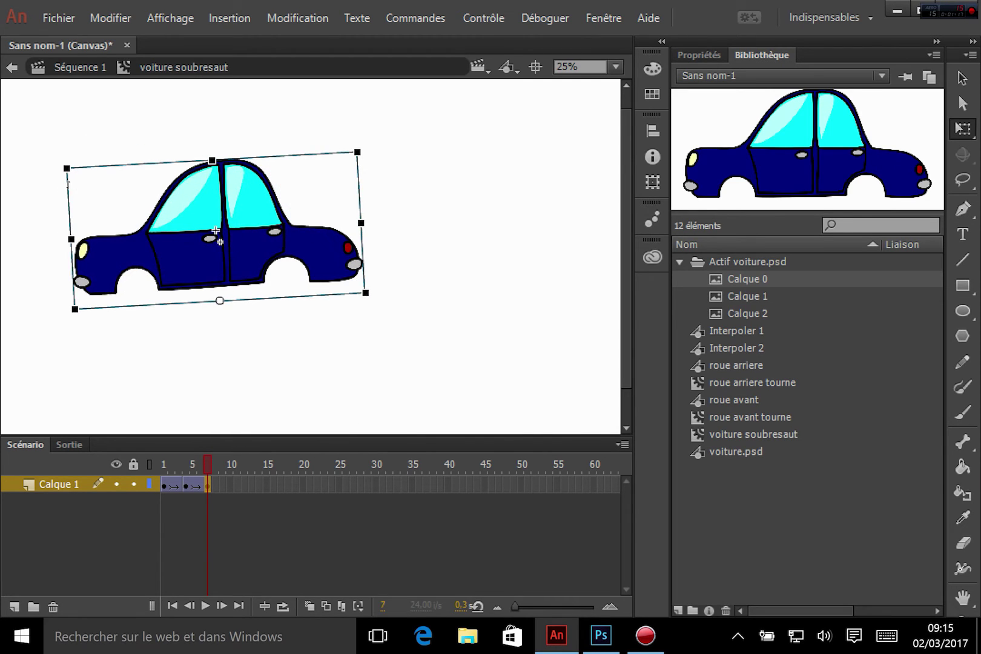
{"action": "left_click_drag", "start_coordinate": [215, 230], "coordinate": [217, 239]}
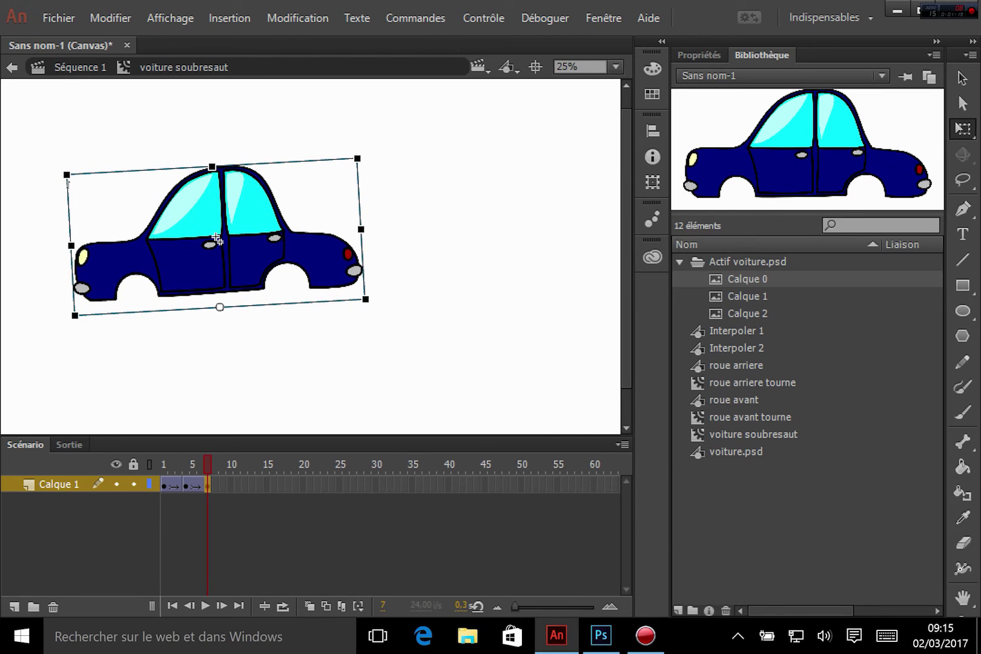
{"action": "key", "text": "Return"}
{"action": "key", "text": "Return"}
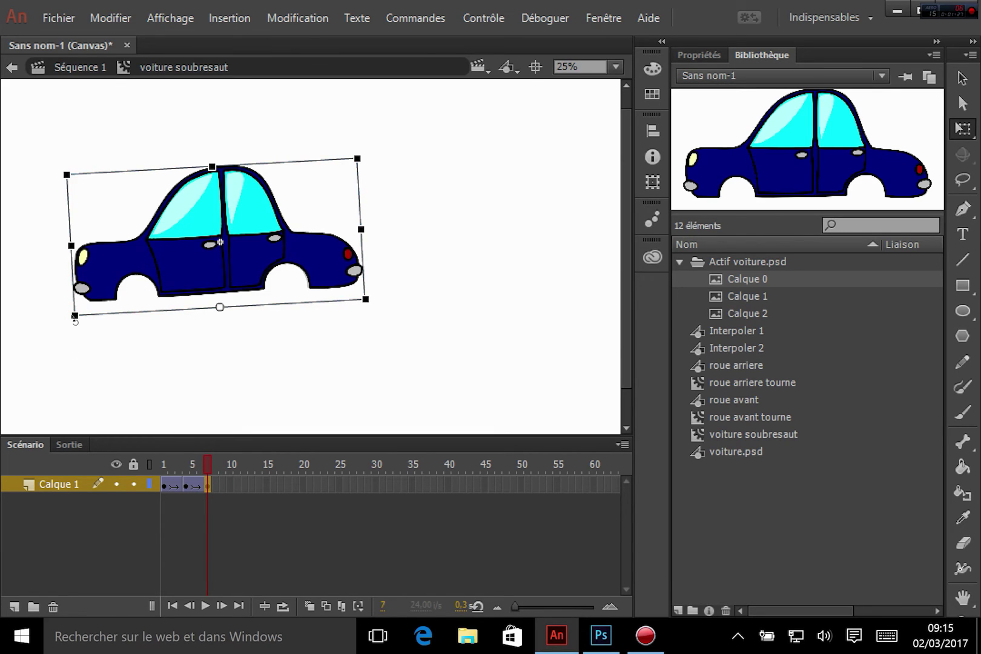
Try the car body almost level at frame 7 and play the clip to judge the movement.
{"action": "left_click_drag", "start_coordinate": [75, 322], "coordinate": [72, 317]}
{"action": "key", "text": "Return"}
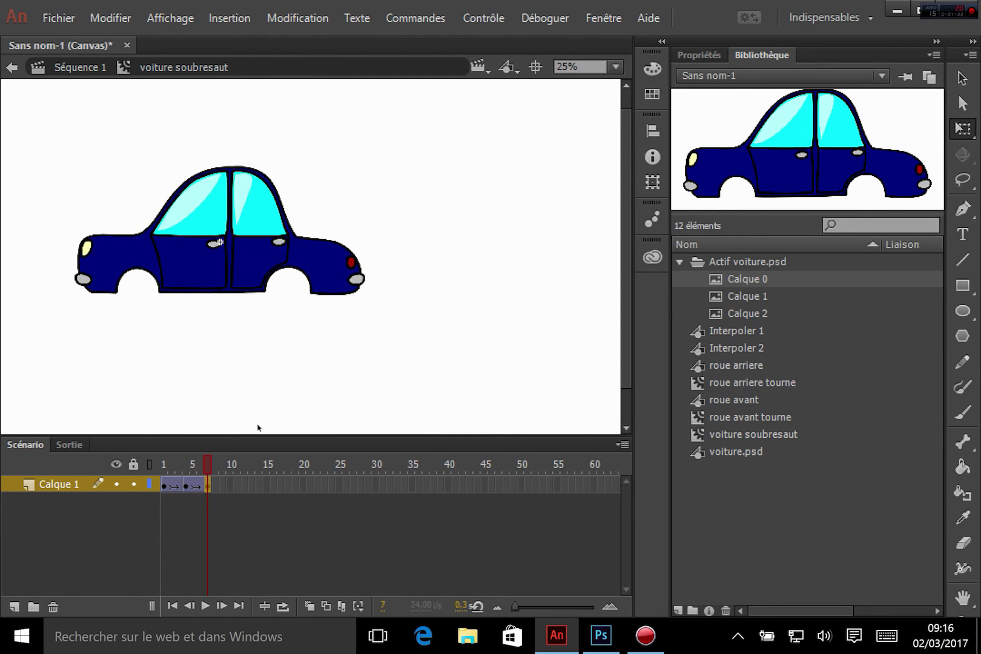
{"action": "key", "text": "Return"}
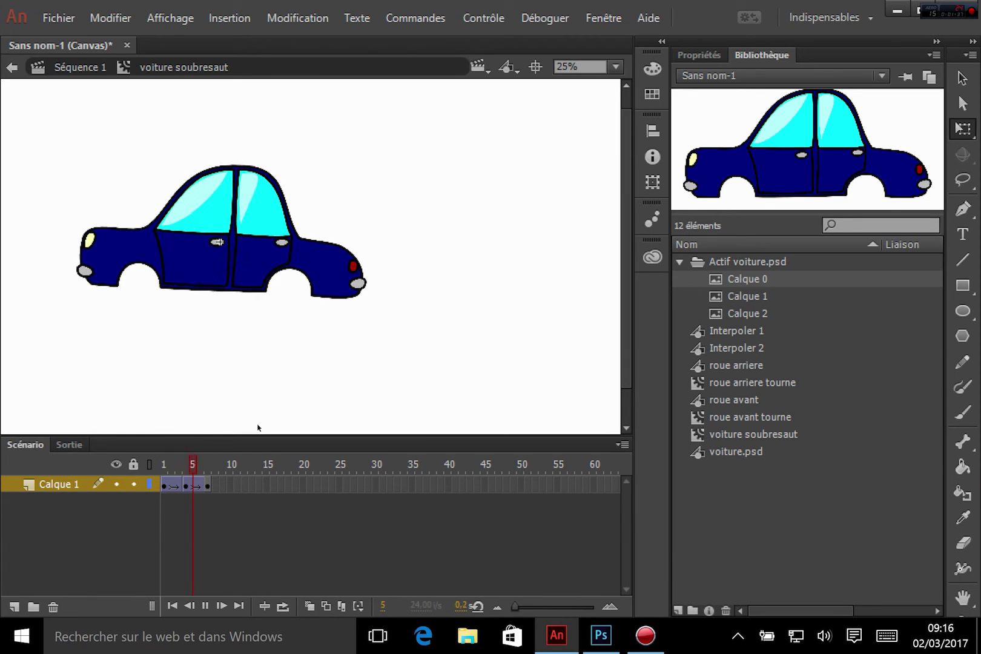
Nudge the car body up slightly at frame 7 and rotate it counterclockwise so the headlight end tilts down.
{"action": "left_click", "coordinate": [186, 485]}
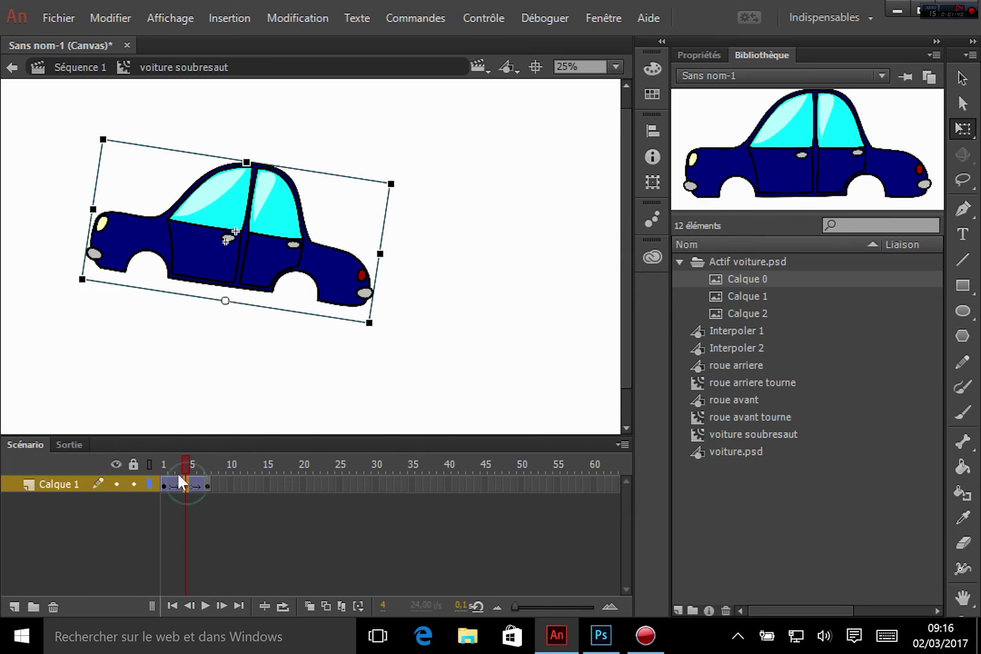
{"action": "left_click", "coordinate": [209, 485]}
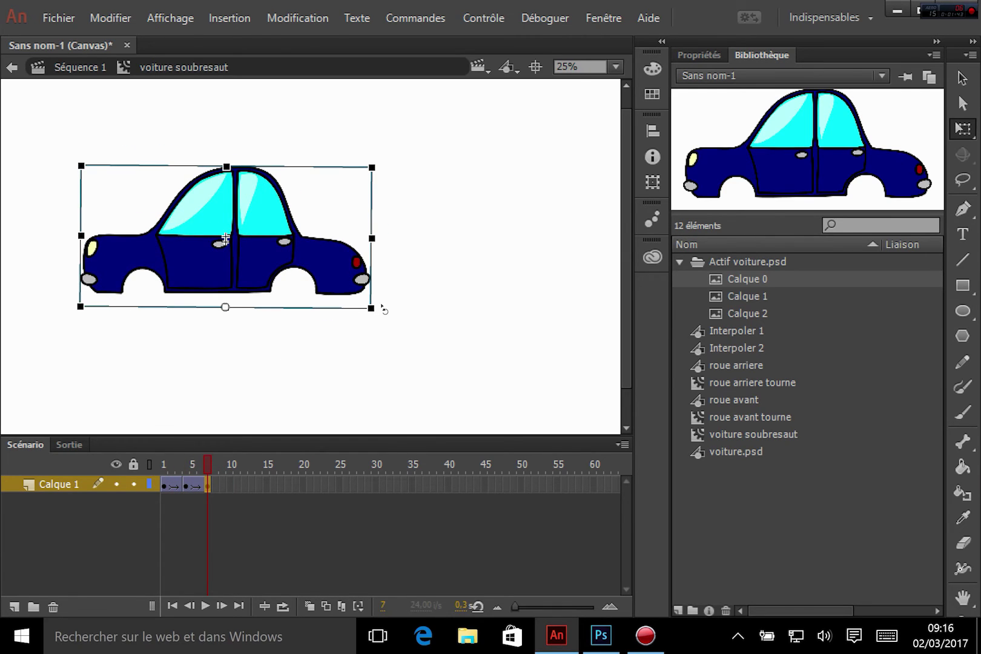
{"action": "left_click_drag", "start_coordinate": [226, 238], "coordinate": [225, 236]}
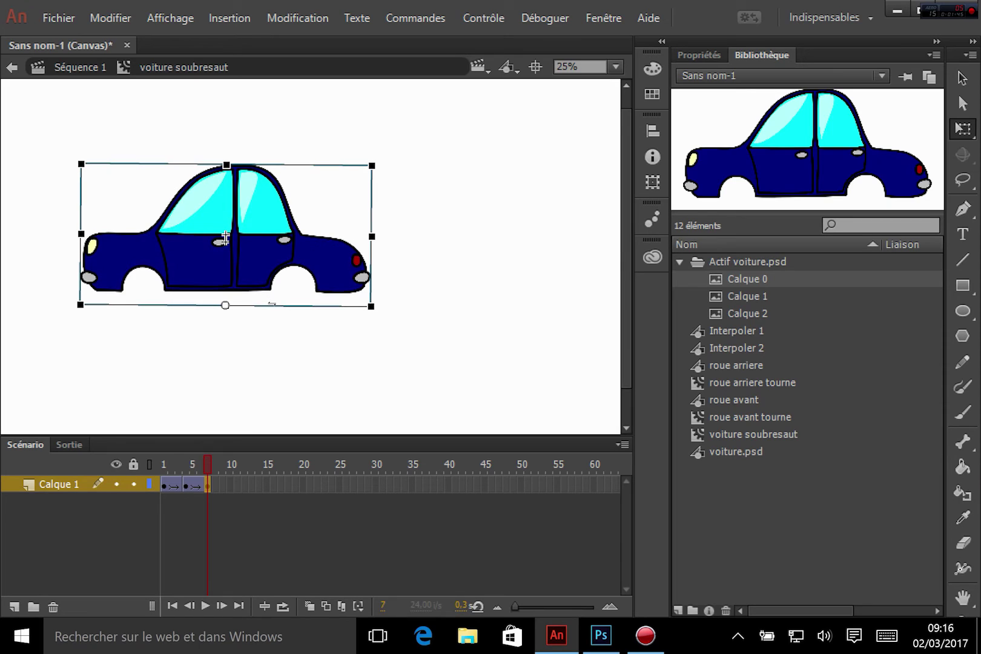
{"action": "left_click_drag", "start_coordinate": [377, 312], "coordinate": [380, 307]}
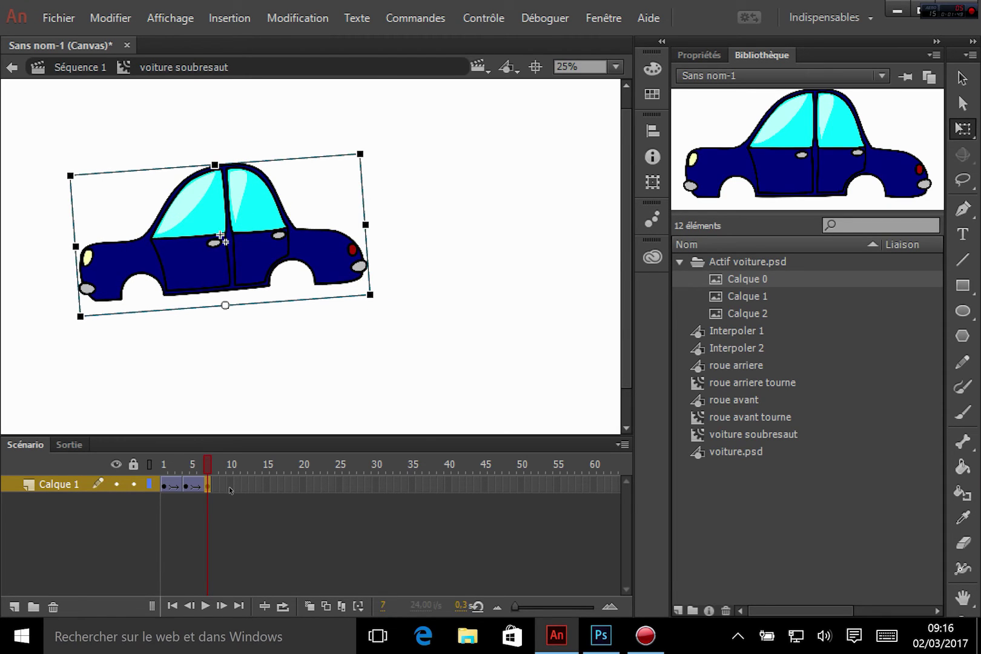
Insert a keyframe at frame 10 and create a classic tween between frames 7 and 10.
{"action": "right_click", "coordinate": [230, 487]}
{"action": "left_click", "coordinate": [354, 241]}
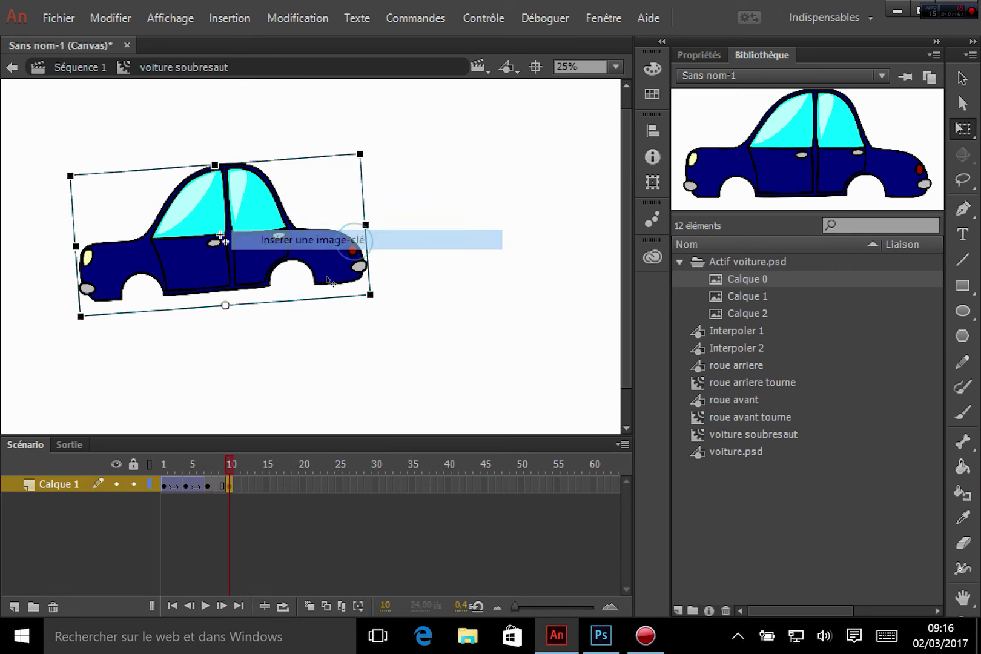
{"action": "right_click", "coordinate": [211, 485]}
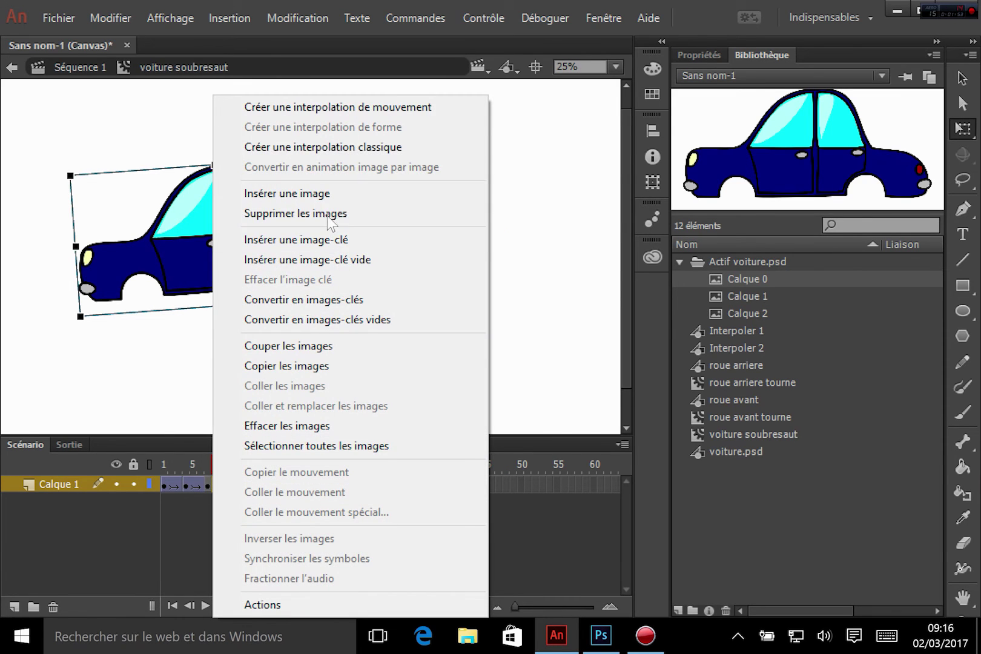
{"action": "left_click", "coordinate": [341, 147]}
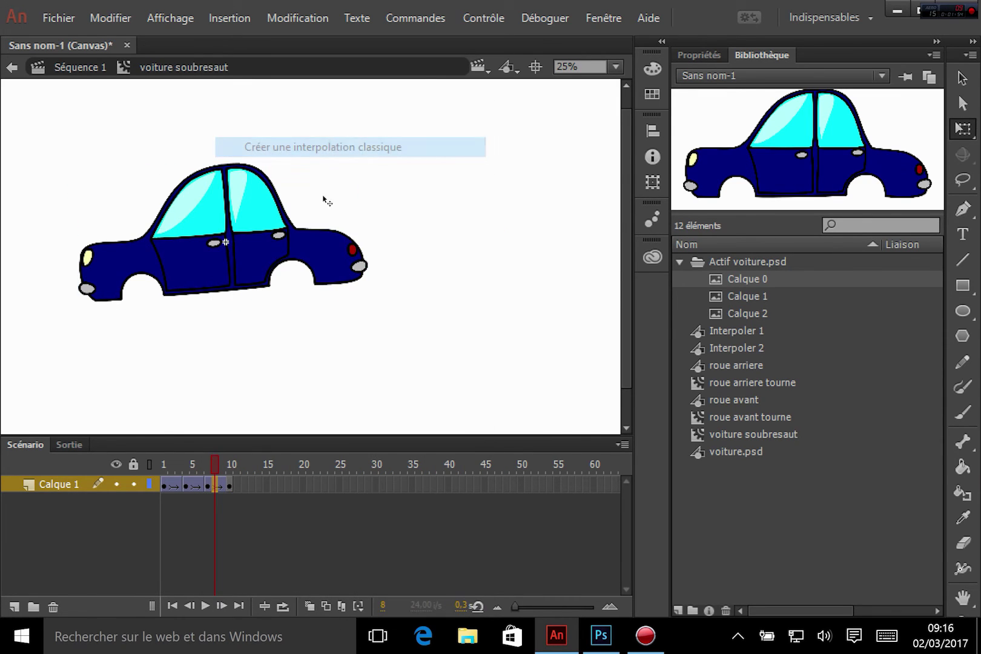
Rotate the car body nearly level at frame 10, preview the clip, and nudge the body down slightly to match frame 1.
{"action": "left_click", "coordinate": [231, 488]}
{"action": "left_click_drag", "start_coordinate": [86, 328], "coordinate": [82, 315]}
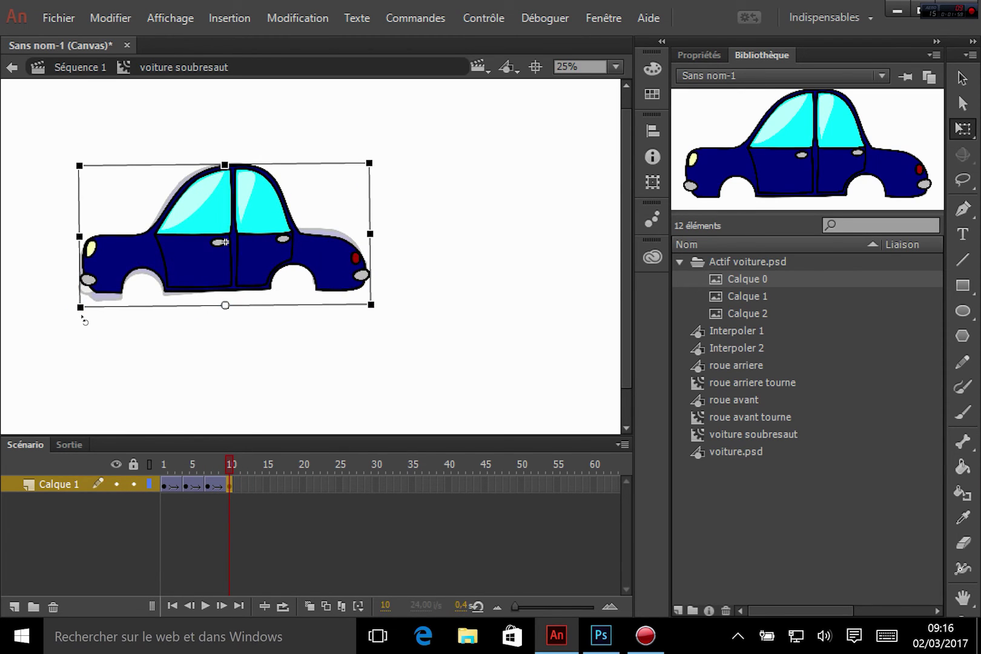
{"action": "left_click", "coordinate": [166, 489]}
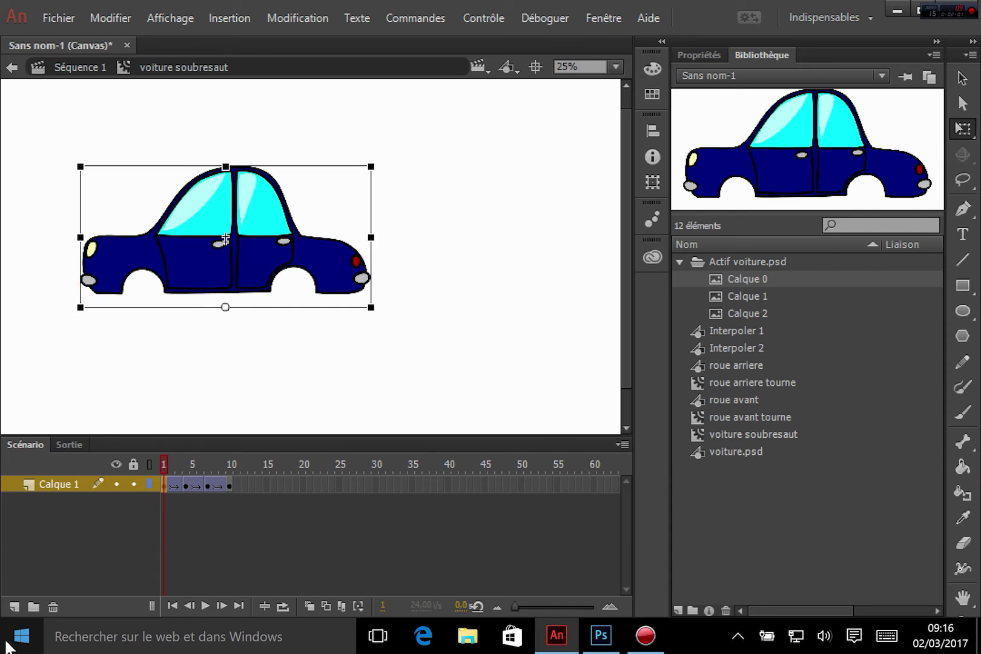
{"action": "key", "text": "Return"}
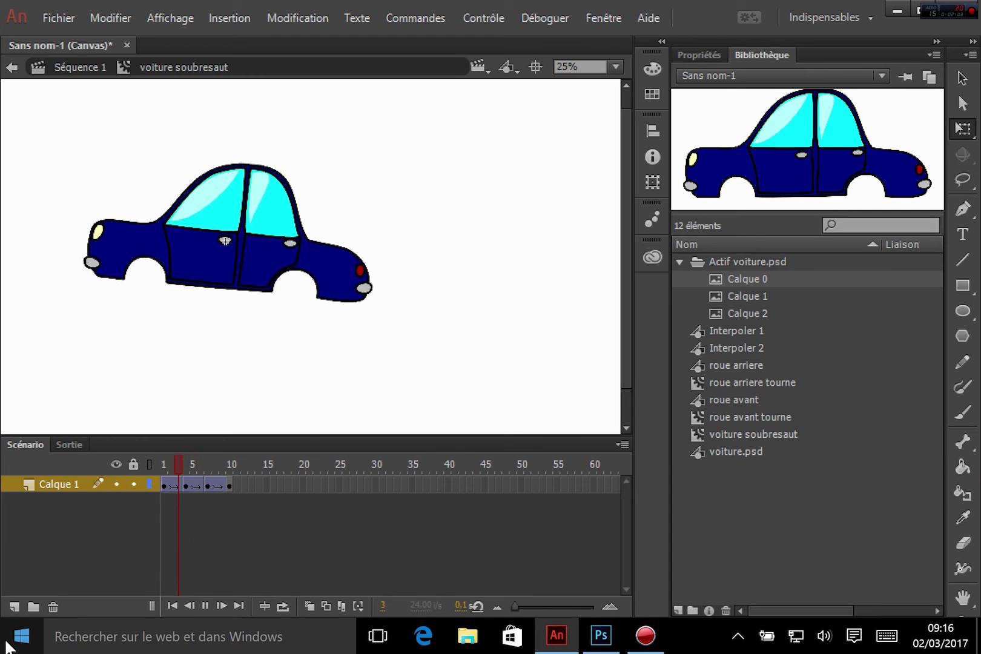
{"action": "key", "text": "Return"}
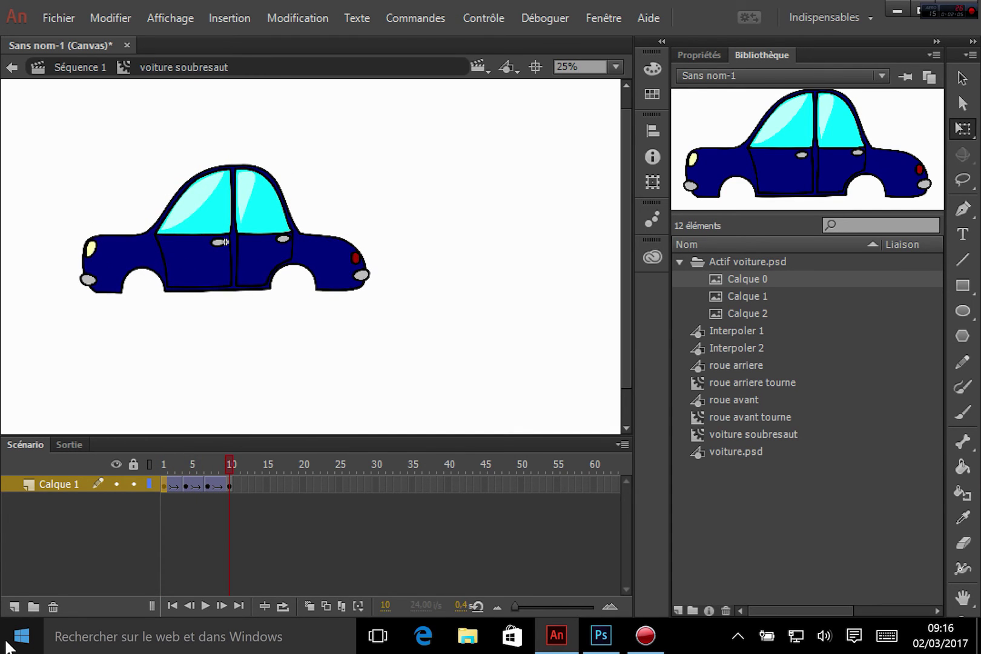
{"action": "left_click", "coordinate": [230, 486]}
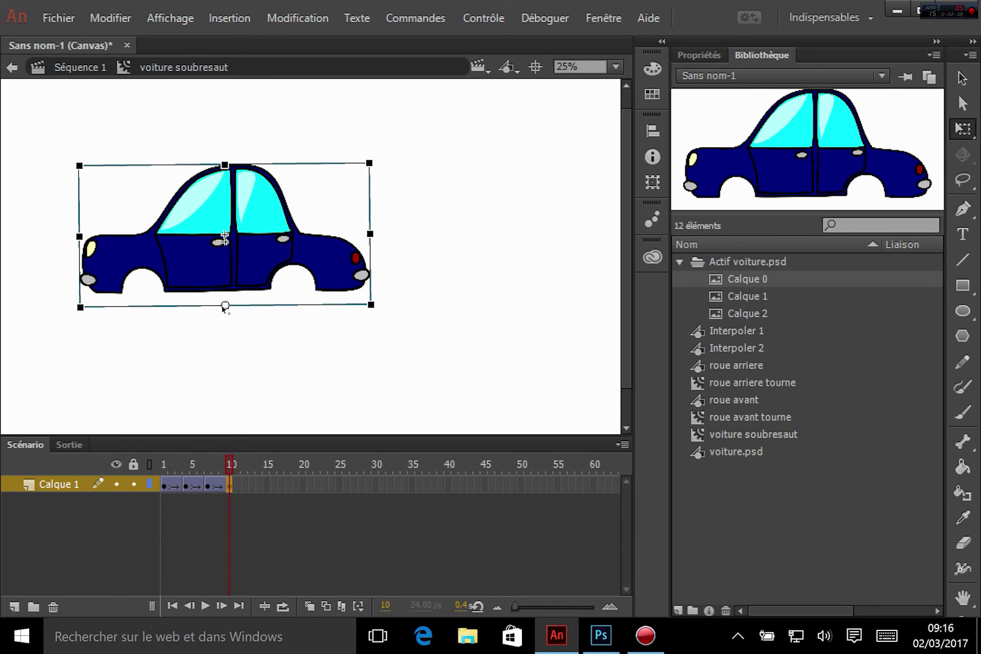
{"action": "key", "text": "Down"}
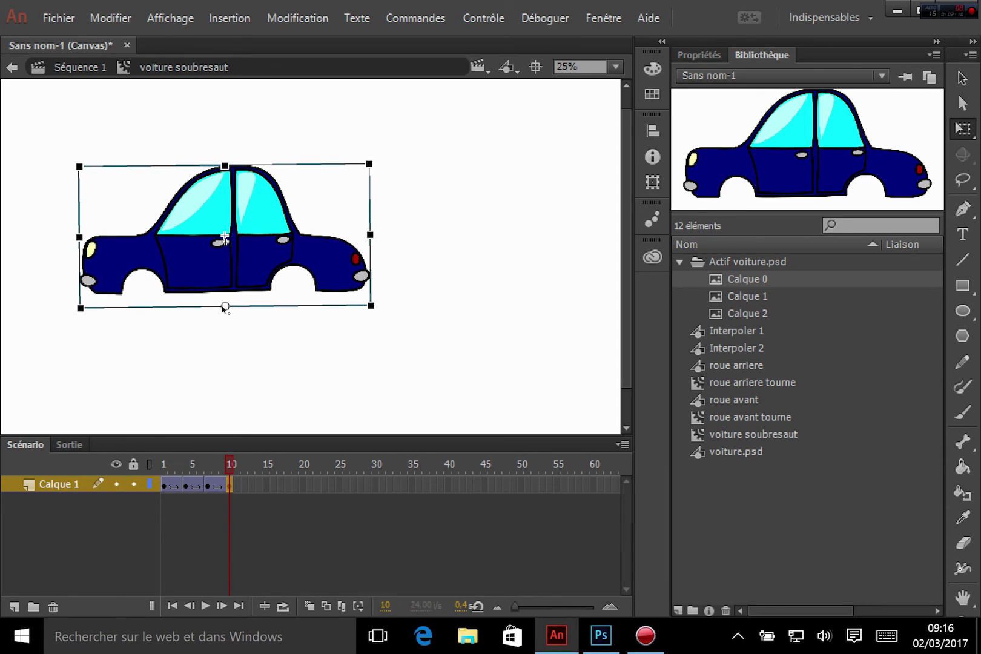
Check the car body's X and Y position at frame 1 in the object information.
{"action": "left_click", "coordinate": [165, 487]}
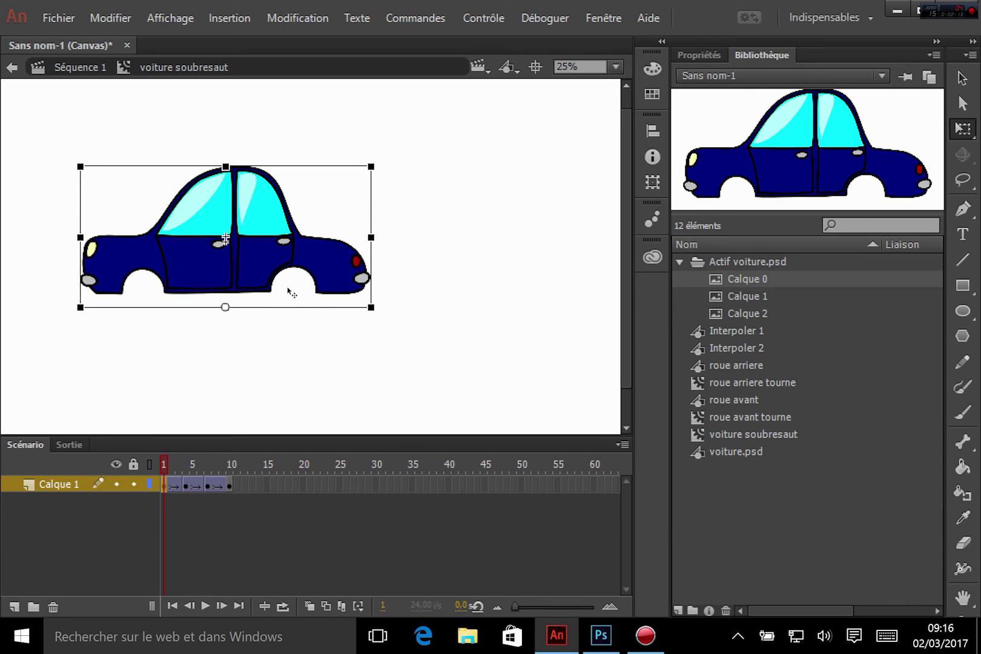
{"action": "left_click", "coordinate": [703, 53]}
{"action": "left_click", "coordinate": [761, 55]}
{"action": "left_click", "coordinate": [594, 19]}
{"action": "mouse_move", "coordinate": [529, 24]}
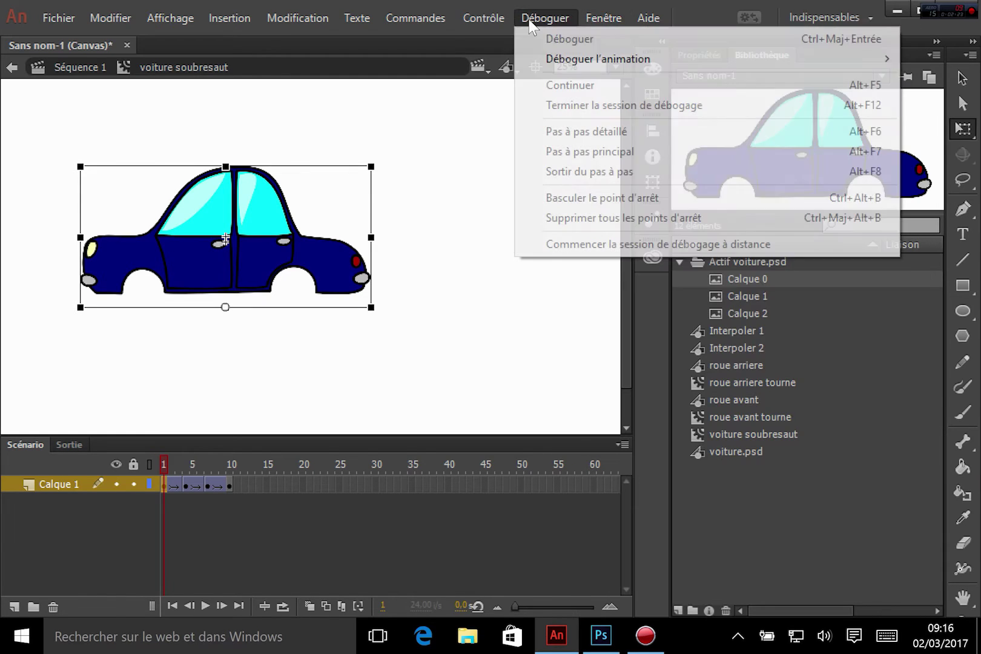
{"action": "mouse_move", "coordinate": [594, 19]}
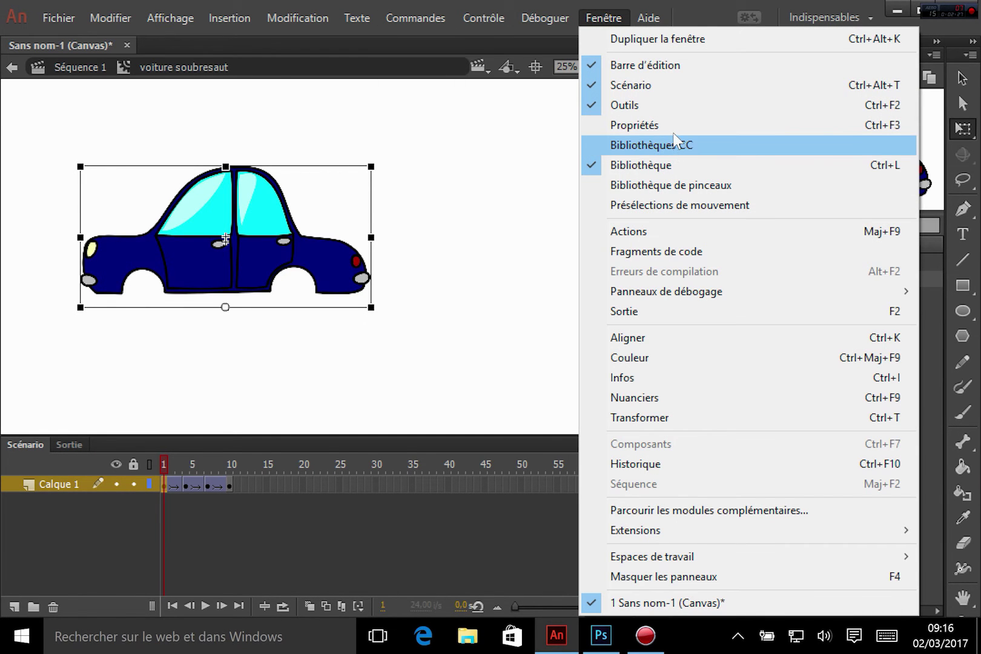
{"action": "left_click", "coordinate": [634, 377]}
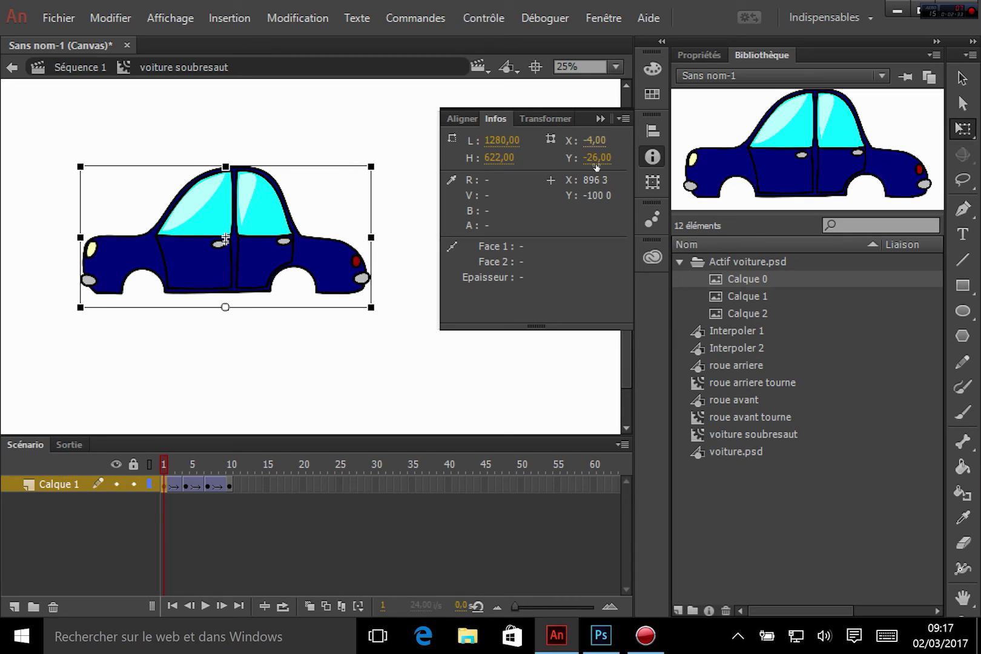
Set the car body's position at frame 10 to X -4 and Y -26, matching frame 1.
{"action": "left_click", "coordinate": [230, 486]}
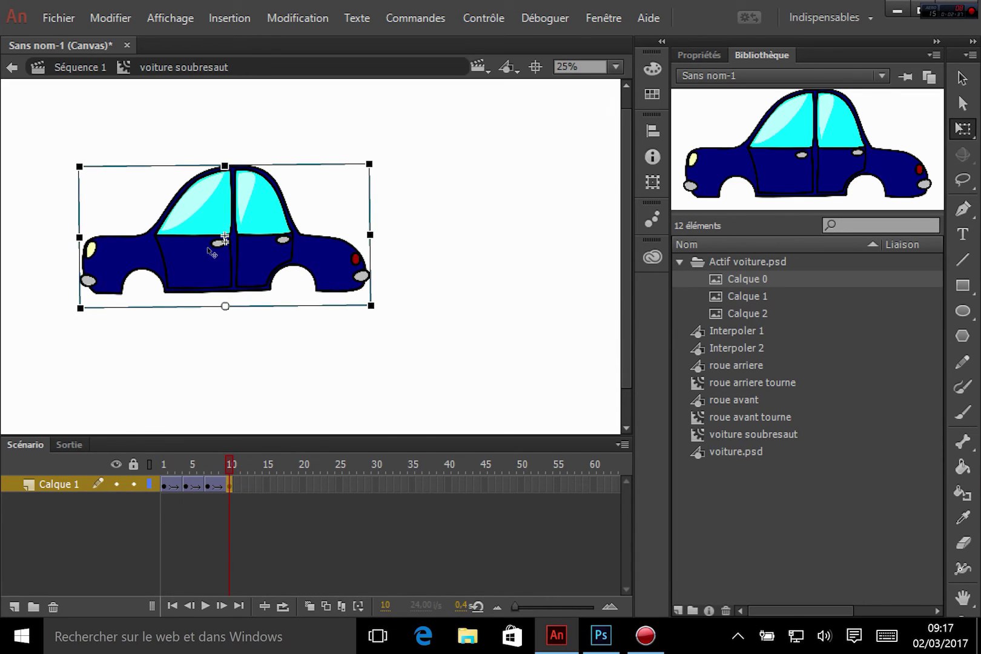
{"action": "left_click", "coordinate": [606, 16]}
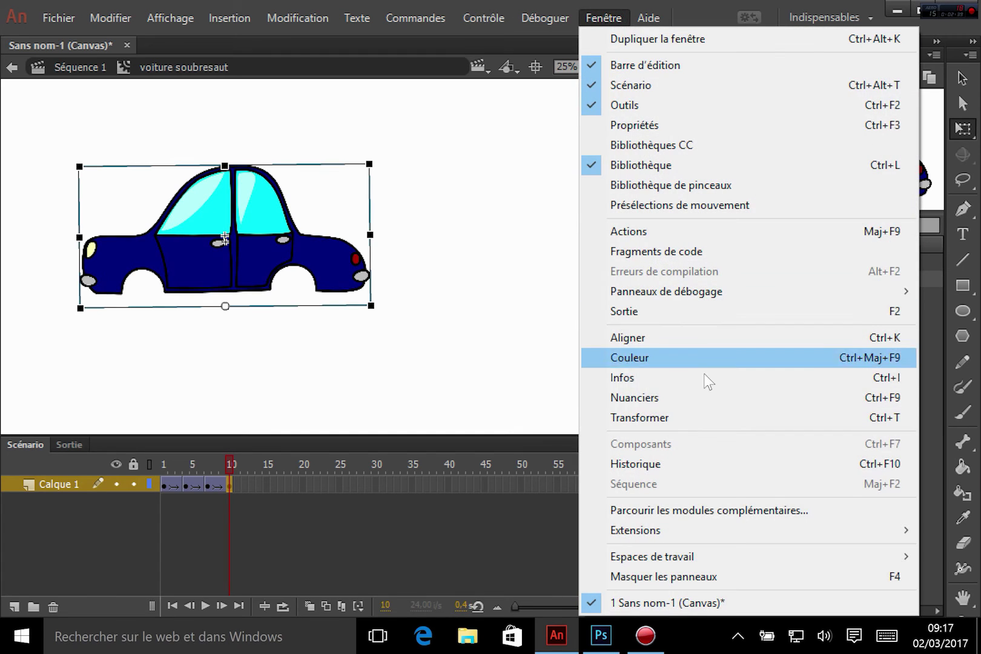
{"action": "left_click", "coordinate": [665, 377]}
{"action": "left_click", "coordinate": [597, 141]}
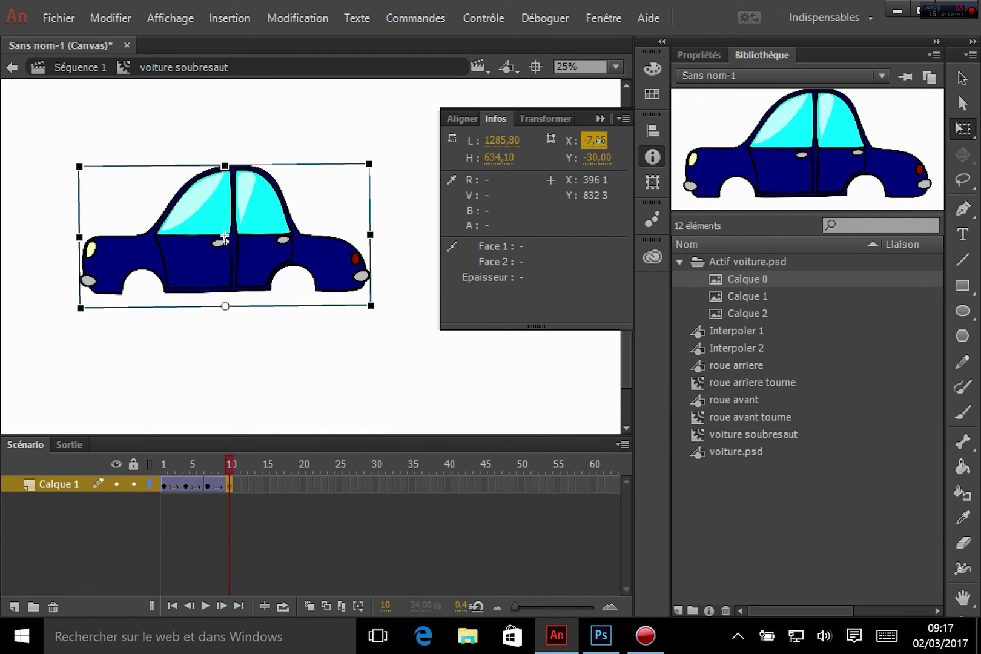
{"action": "type", "text": "-"}
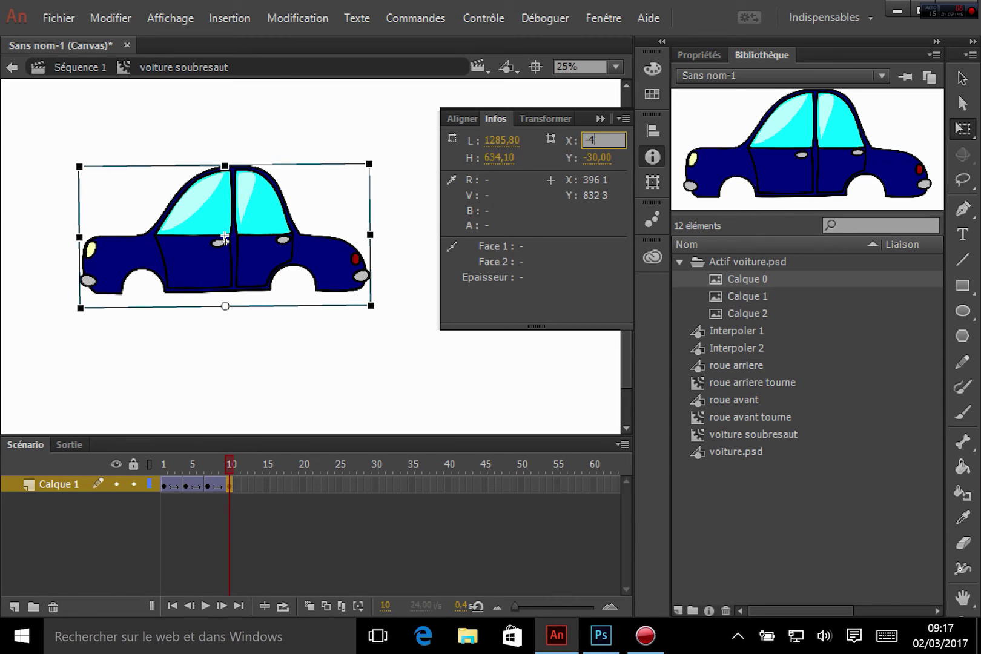
{"action": "type", "text": "4"}
{"action": "key", "text": "Tab"}
{"action": "type", "text": "-"}
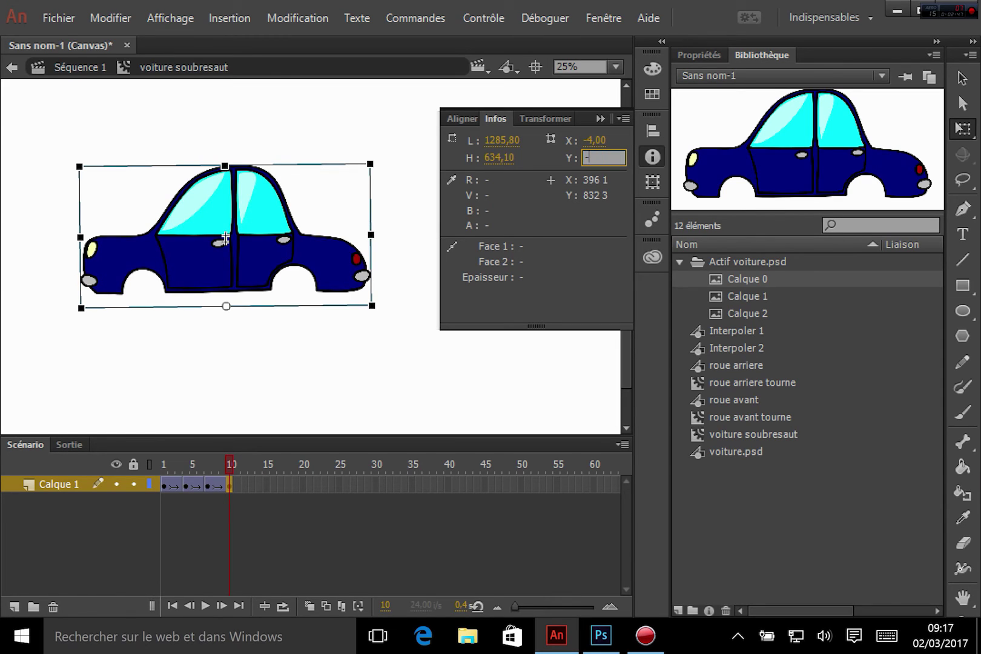
{"action": "type", "text": "26"}
{"action": "key", "text": "Return"}
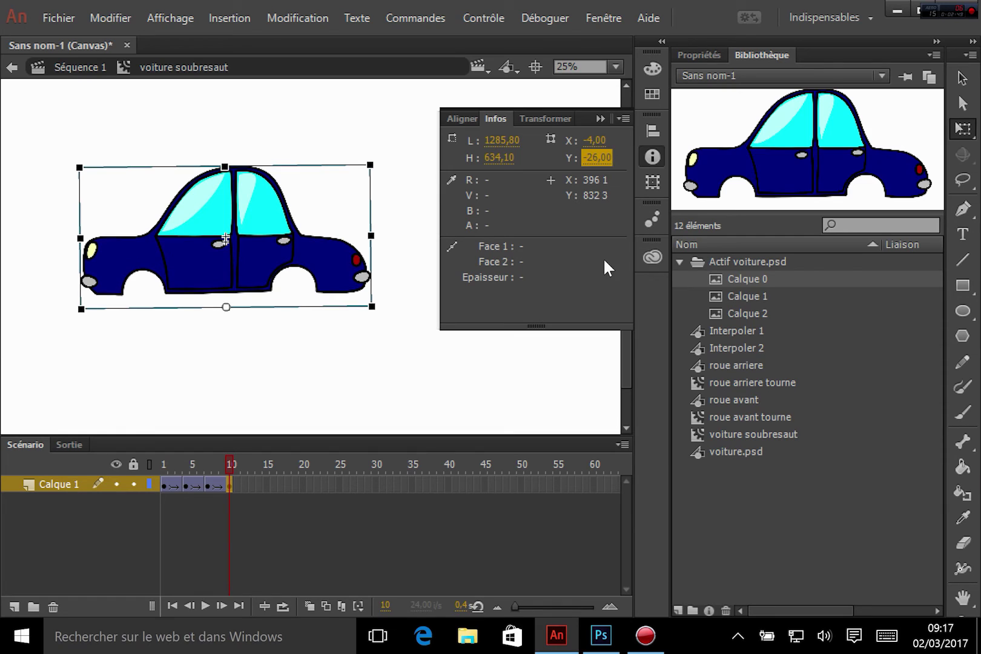
{"action": "left_click", "coordinate": [653, 157]}
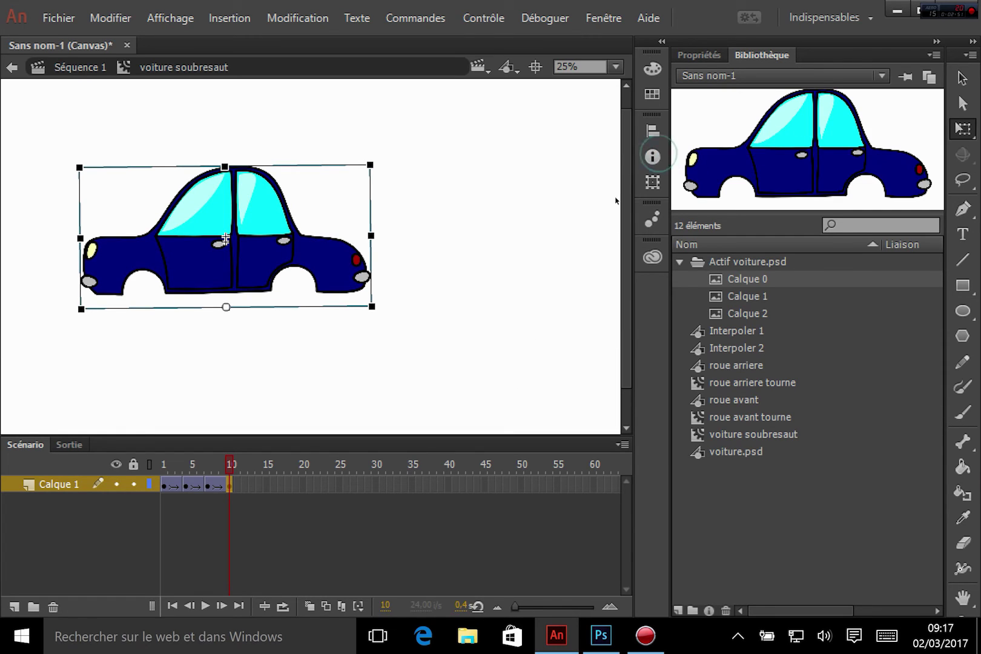
Play the voiture soubresaut clip to check how the jolting motion loops.
{"action": "left_click_drag", "start_coordinate": [388, 313], "coordinate": [528, 325]}
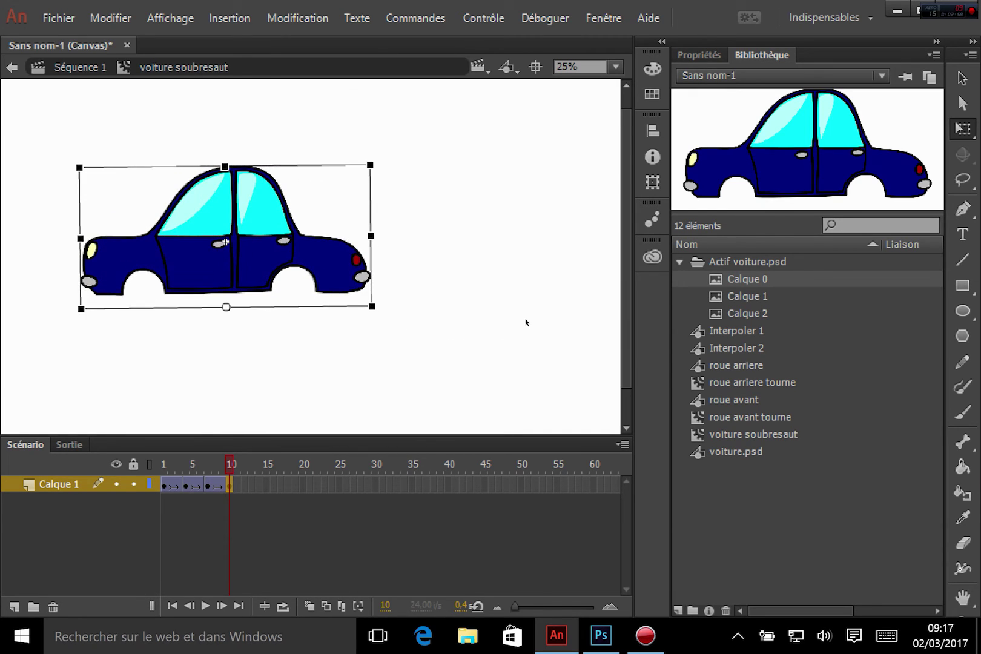
{"action": "key", "text": "Return"}
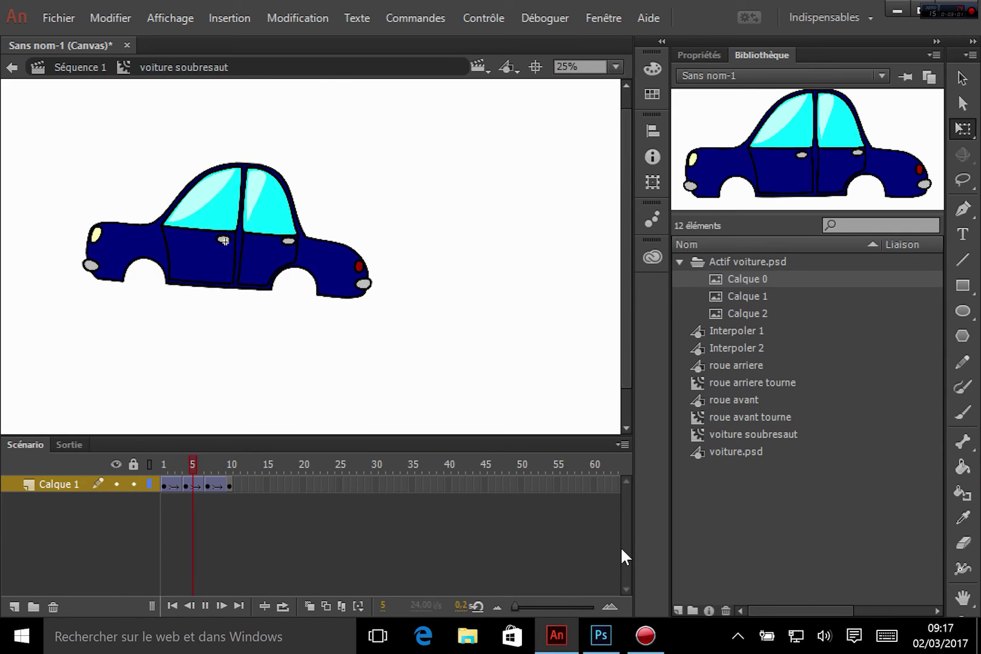
{"action": "key", "text": "Return"}
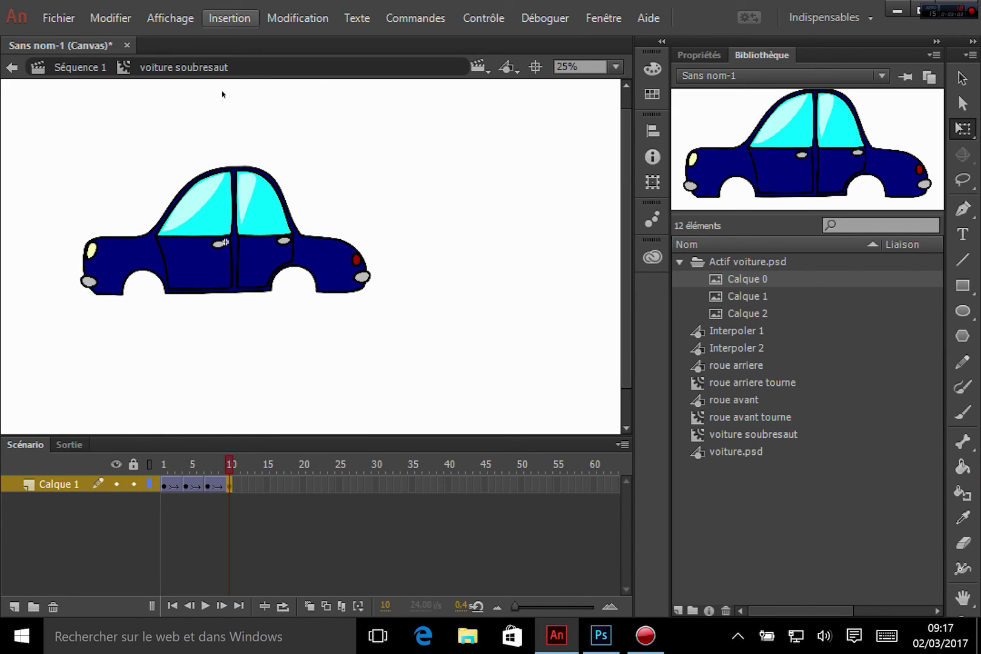
Return to Séquence 1 and review the roue arriere tourne, roue avant tourne and voiture soubresaut clips in the library.
{"action": "left_click", "coordinate": [81, 68]}
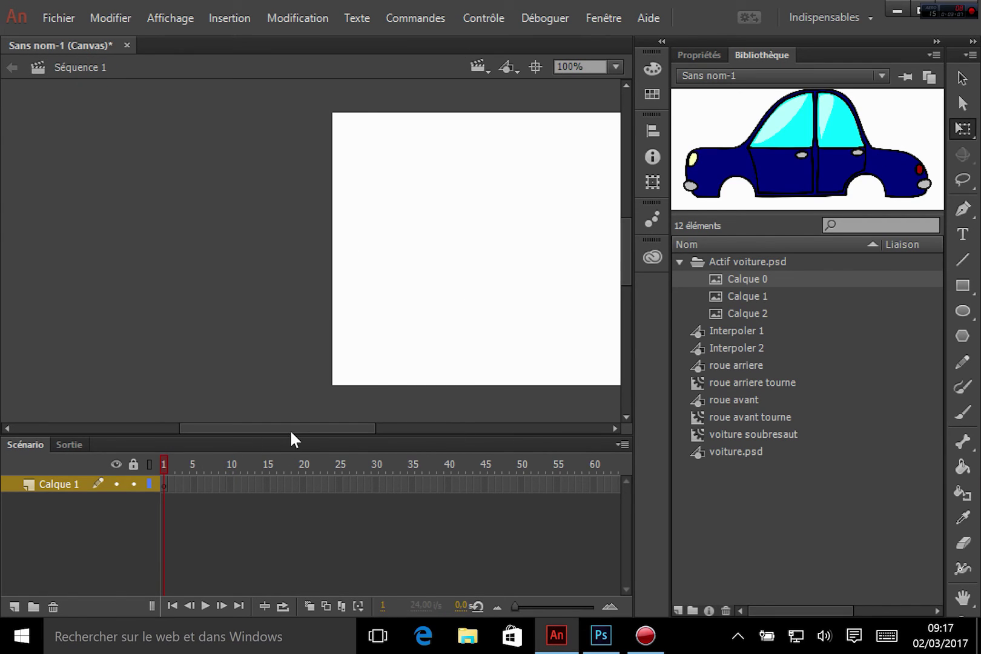
{"action": "left_click_drag", "start_coordinate": [289, 428], "coordinate": [364, 440]}
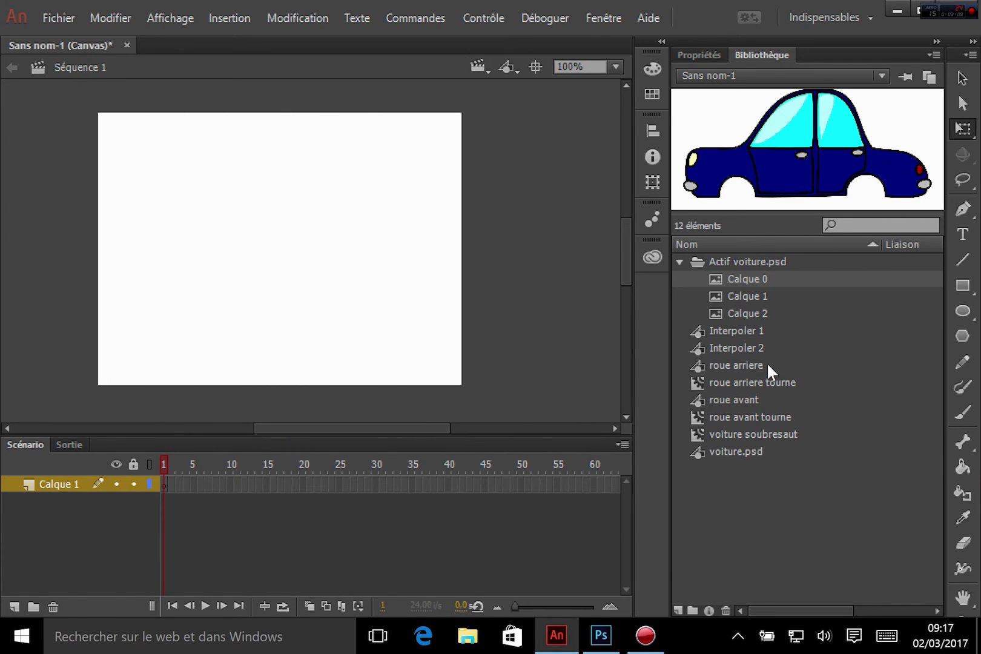
{"action": "left_click", "coordinate": [763, 387]}
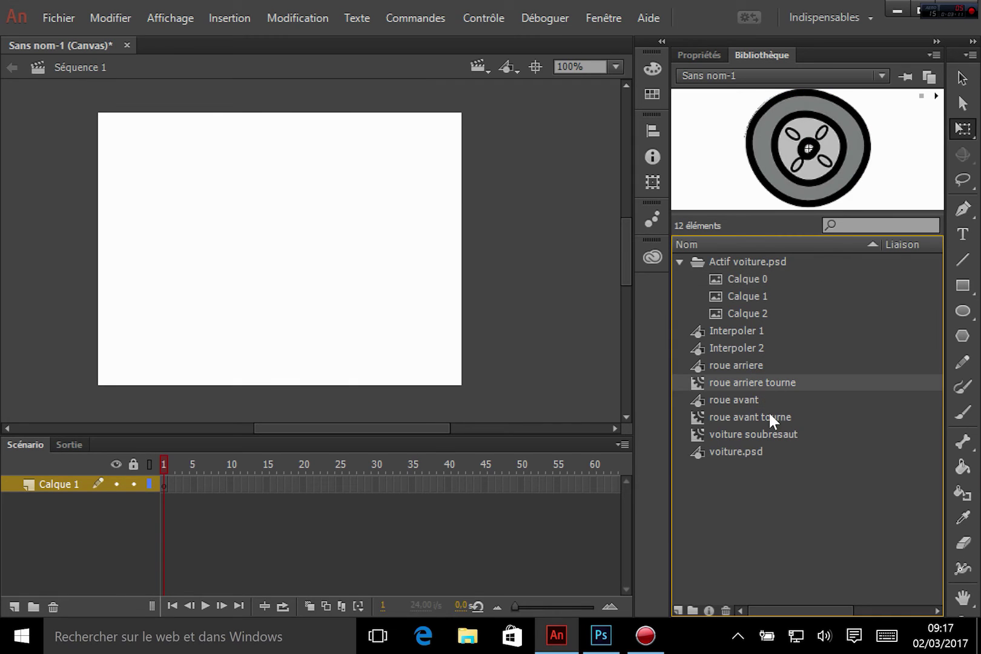
{"action": "left_click", "coordinate": [767, 418]}
{"action": "left_click", "coordinate": [766, 432]}
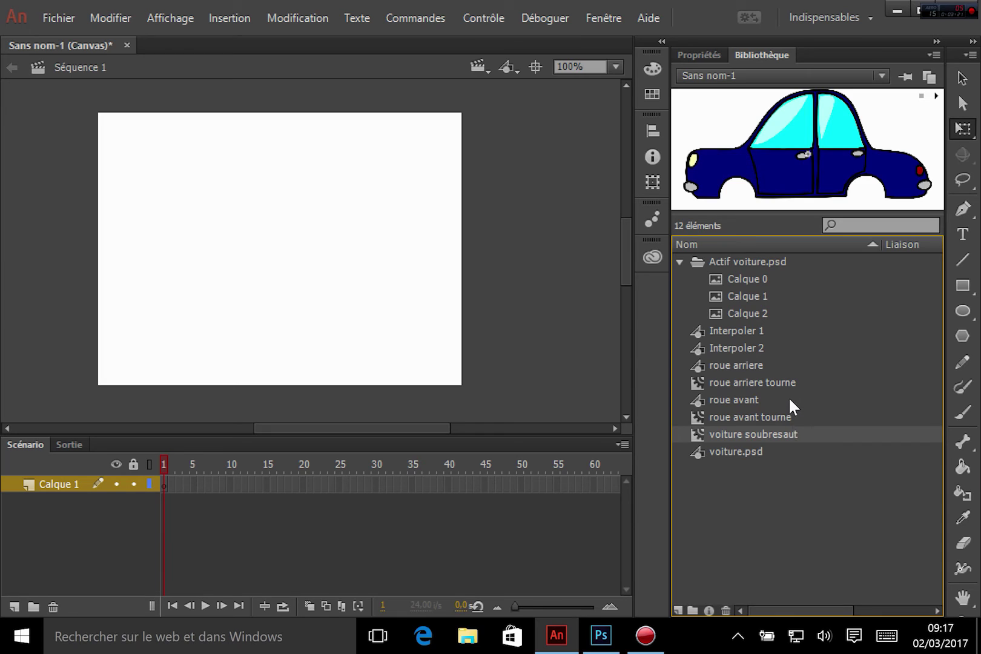
{"action": "left_click", "coordinate": [736, 385]}
{"action": "left_click", "coordinate": [747, 417]}
{"action": "left_click", "coordinate": [744, 434]}
Create a new movie clip symbol named "voiture avec roues qui tournent".
{"action": "left_click", "coordinate": [238, 18]}
{"action": "left_click", "coordinate": [257, 35]}
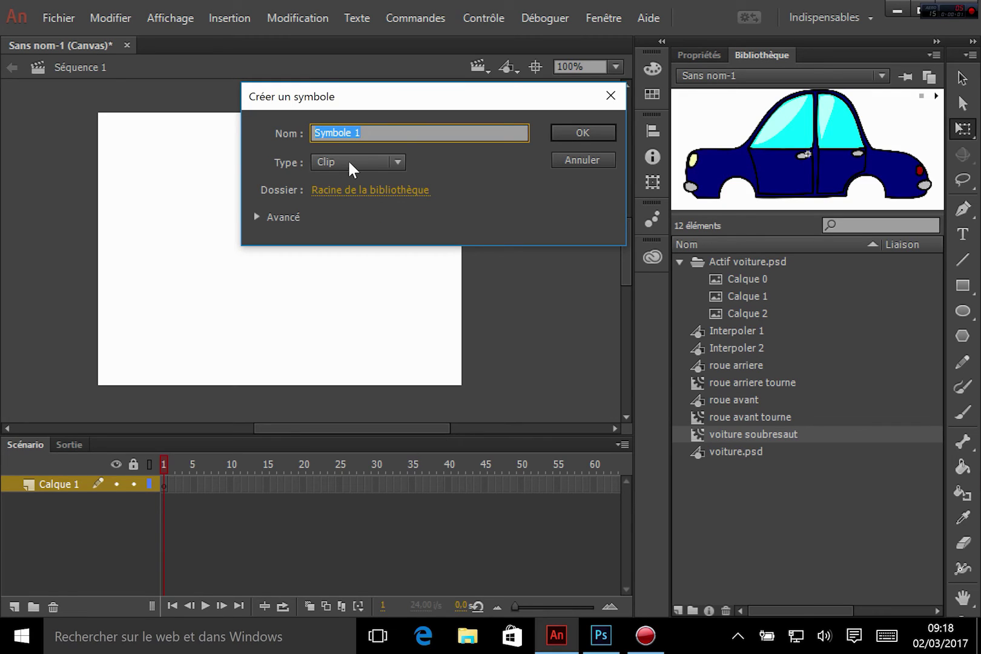
{"action": "type", "text": "voiture avec roues qui t"}
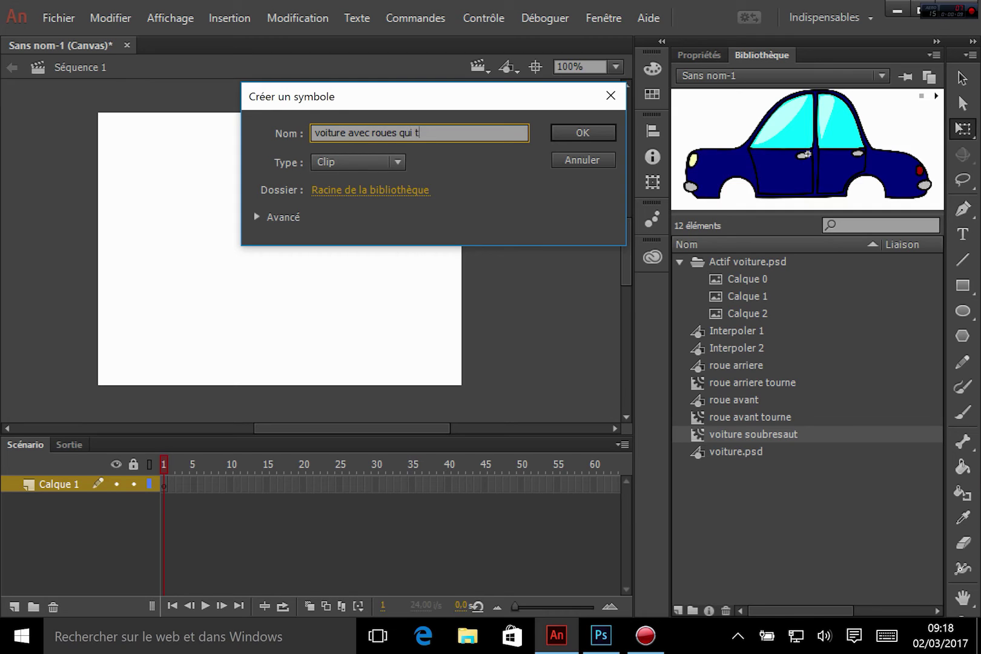
{"action": "type", "text": "ournent"}
{"action": "left_click", "coordinate": [555, 129]}
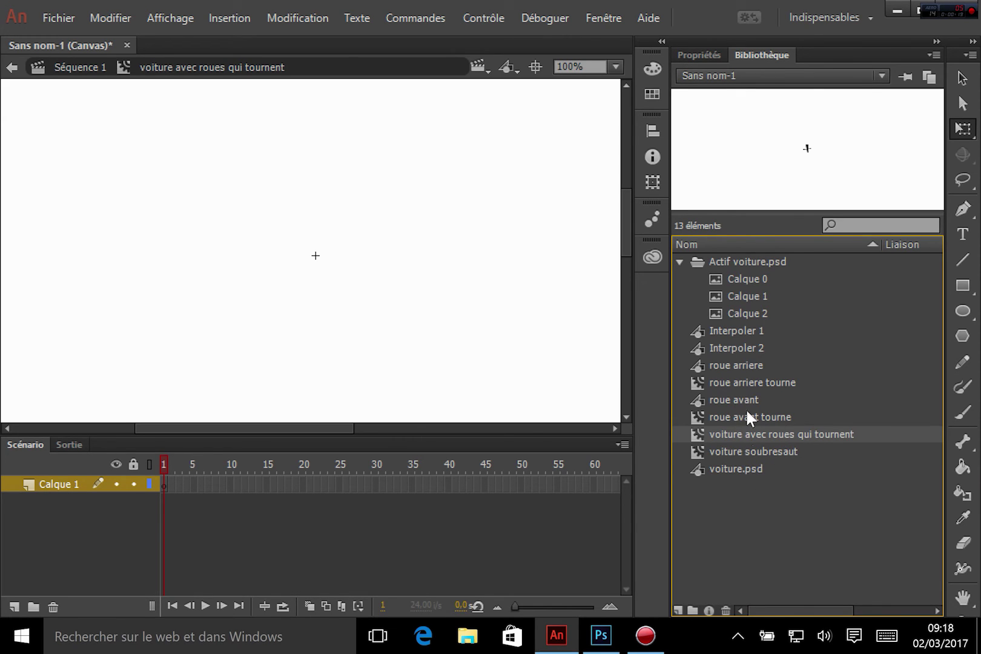
Place the voiture soubresaut clip in the new symbol, centred roughly on the registration point, and view it at 50%.
{"action": "left_click_drag", "start_coordinate": [744, 451], "coordinate": [367, 219]}
{"action": "left_click_drag", "start_coordinate": [436, 283], "coordinate": [425, 293]}
{"action": "left_click", "coordinate": [616, 66]}
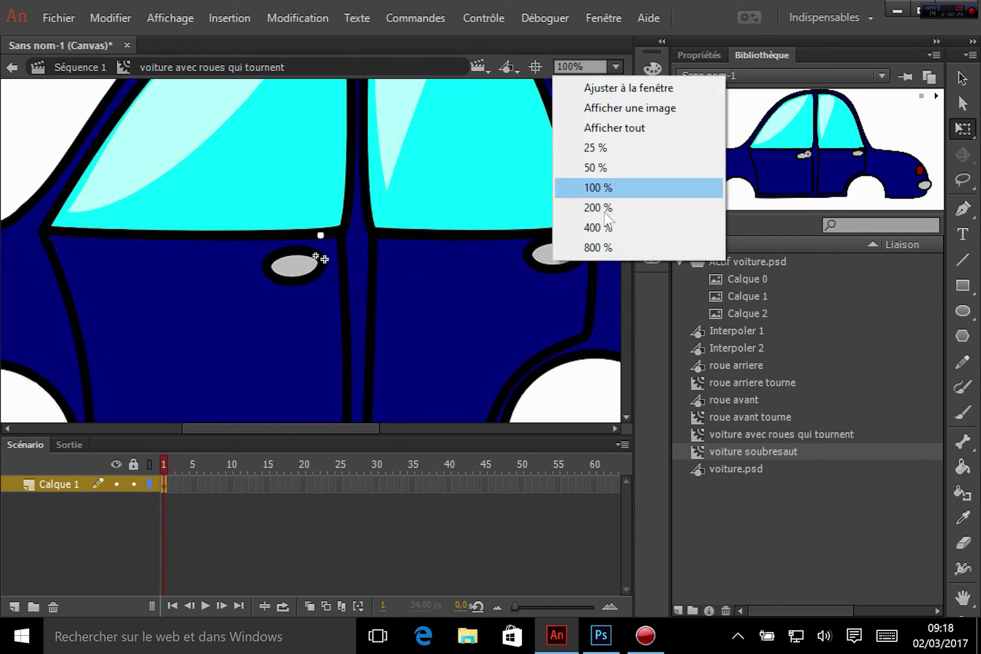
{"action": "left_click", "coordinate": [606, 172]}
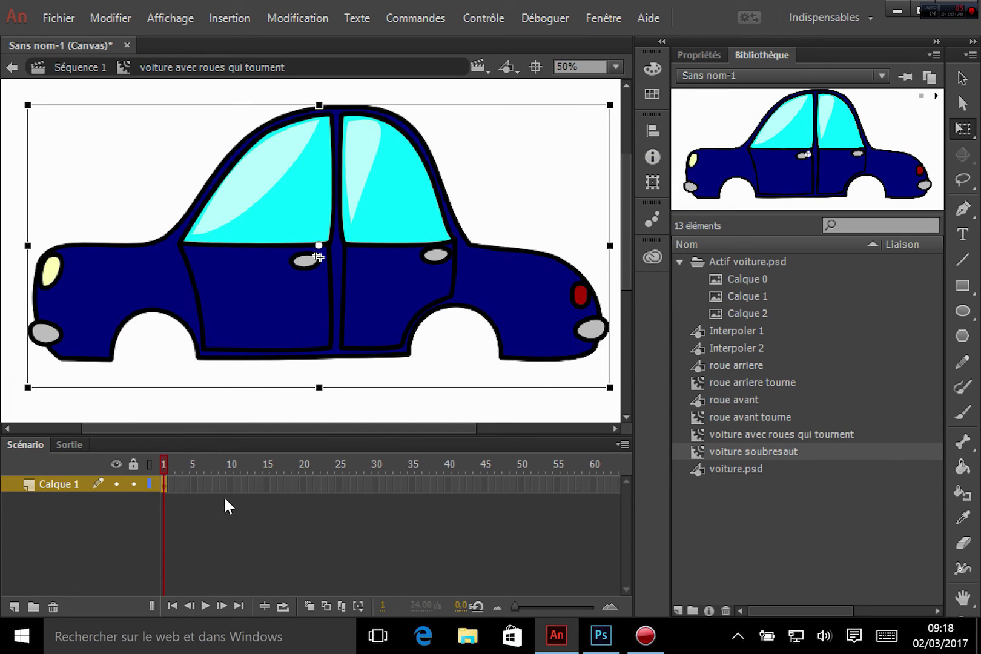
Rename the layer holding the car body as "voiture".
{"action": "double_click", "coordinate": [63, 484]}
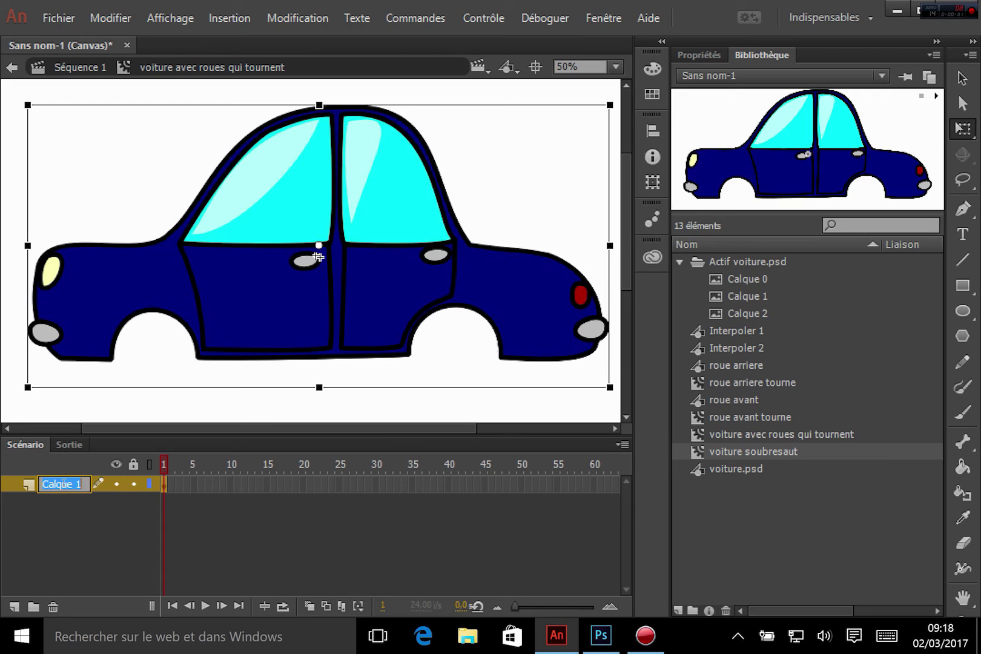
{"action": "type", "text": "voi"}
{"action": "key", "text": "BackSpace"}
{"action": "key", "text": "BackSpace"}
{"action": "key", "text": "BackSpace"}
{"action": "type", "text": "vboitu"}
{"action": "type", "text": "tu"}
Add a new layer beneath the voiture layer and name it "roues".
{"action": "left_click", "coordinate": [14, 606]}
{"action": "left_click_drag", "start_coordinate": [72, 486], "coordinate": [67, 508]}
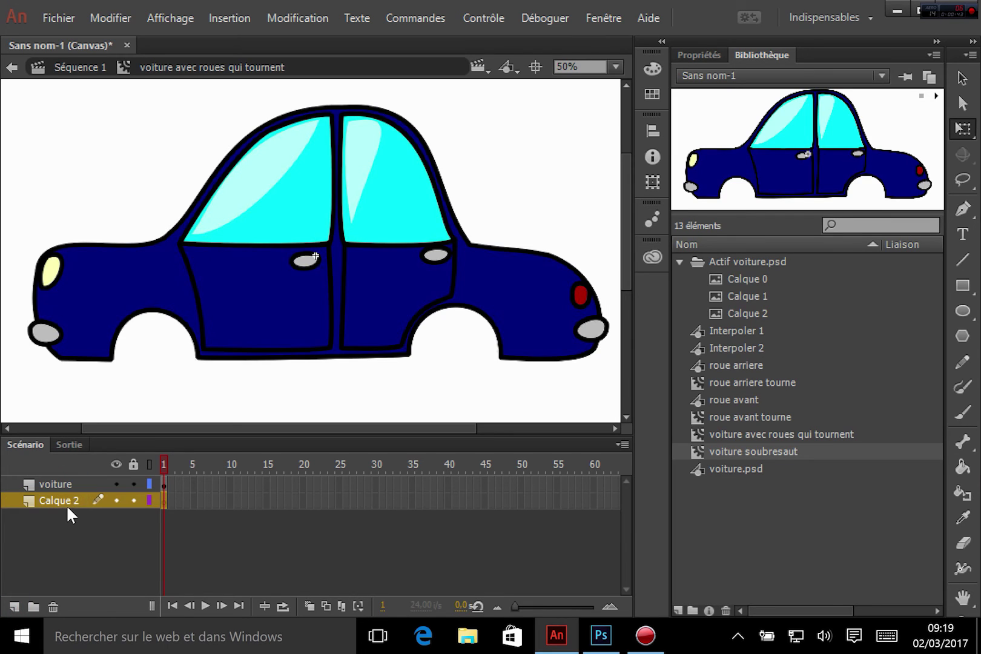
{"action": "double_click", "coordinate": [51, 500]}
{"action": "type", "text": "roues"}
{"action": "key", "text": "Return"}
Place the roue avant tourne clip in the car's front wheel arch on the roues layer.
{"action": "left_click", "coordinate": [751, 417]}
{"action": "left_click_drag", "start_coordinate": [146, 344], "coordinate": [165, 364]}
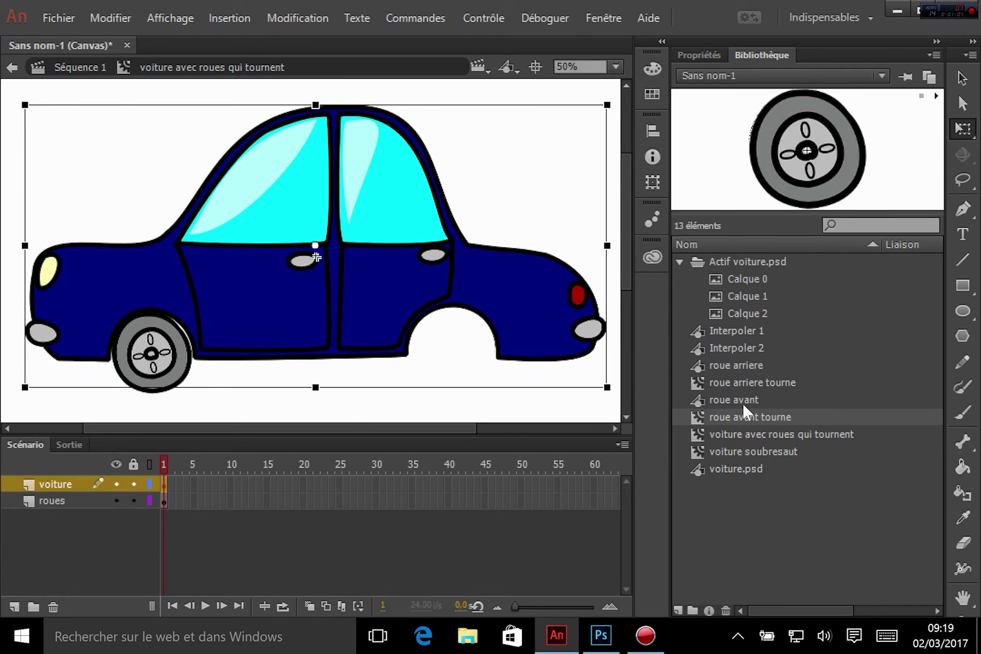
Place the roue arriere tourne clip on the roues layer and nudge it left and up into the rear wheel arch.
{"action": "left_click", "coordinate": [163, 499]}
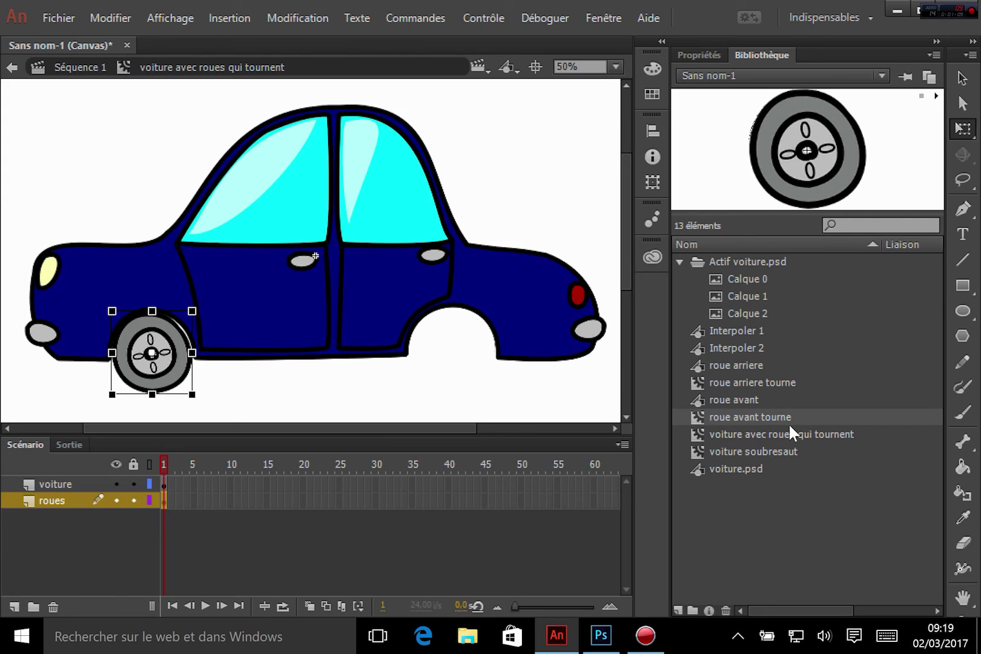
{"action": "left_click_drag", "start_coordinate": [757, 380], "coordinate": [458, 353]}
{"action": "key", "text": "Left"}
{"action": "key", "text": "Left"}
{"action": "key", "text": "Left"}
{"action": "key", "text": "Left"}
{"action": "key", "text": "Left"}
{"action": "key", "text": "Left"}
{"action": "key", "text": "Left"}
{"action": "key", "text": "Left"}
{"action": "key", "text": "Left"}
{"action": "key", "text": "Left"}
{"action": "key", "text": "Left"}
{"action": "key", "text": "Left"}
{"action": "key", "text": "Left"}
{"action": "key", "text": "Left"}
{"action": "key", "text": "Left"}
{"action": "key", "text": "Left"}
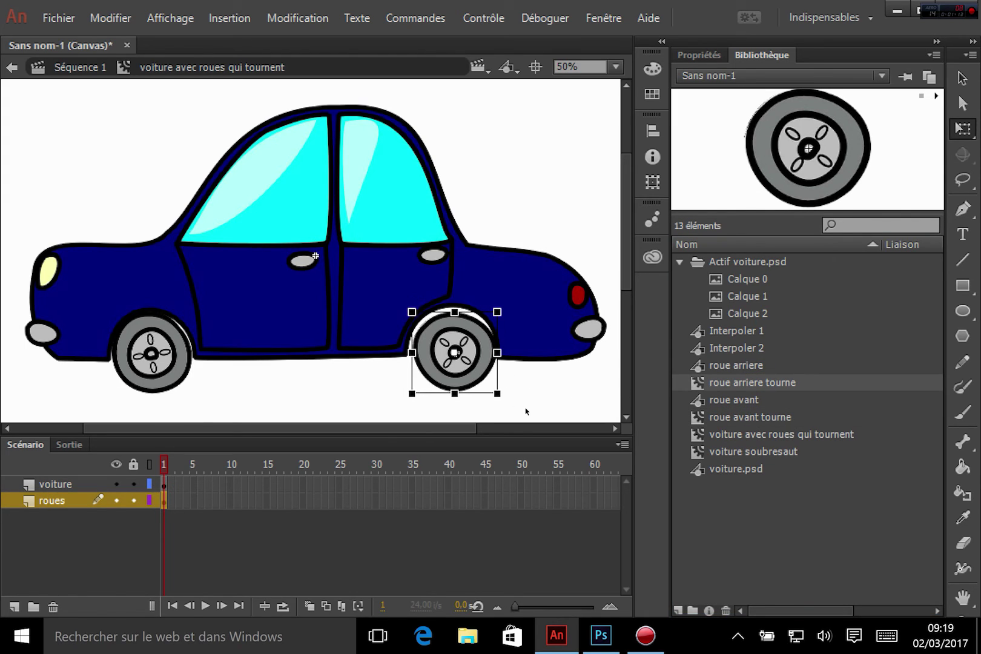
{"action": "key", "text": "Left"}
{"action": "key", "text": "Left"}
{"action": "key", "text": "Left"}
{"action": "key", "text": "Up"}
{"action": "key", "text": "Up"}
{"action": "key", "text": "Up"}
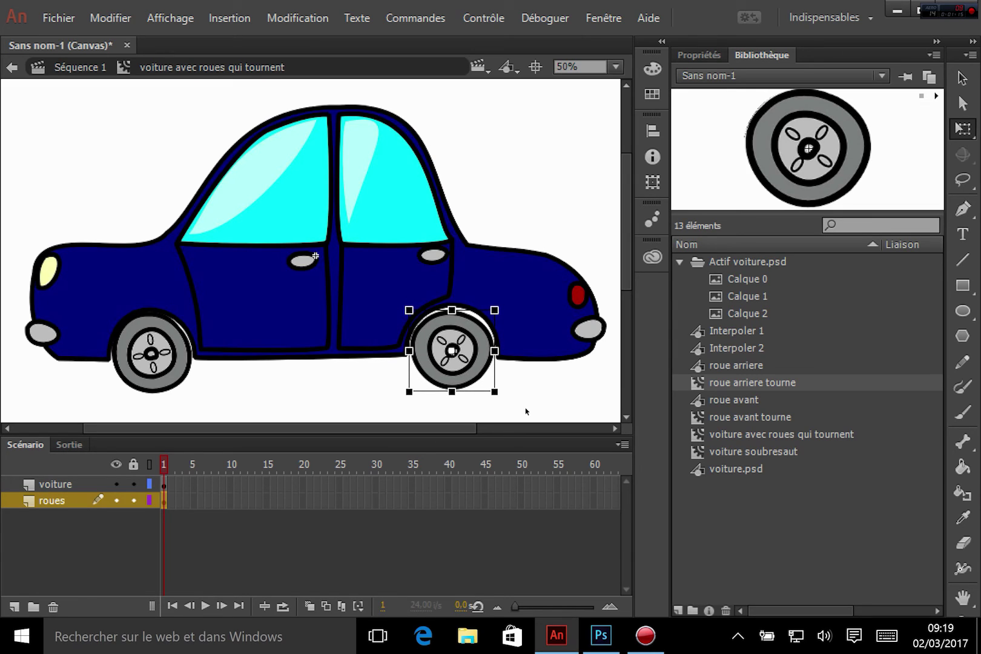
Nudge the front wheel slightly down and to the right within its wheel arch.
{"action": "left_click", "coordinate": [316, 258]}
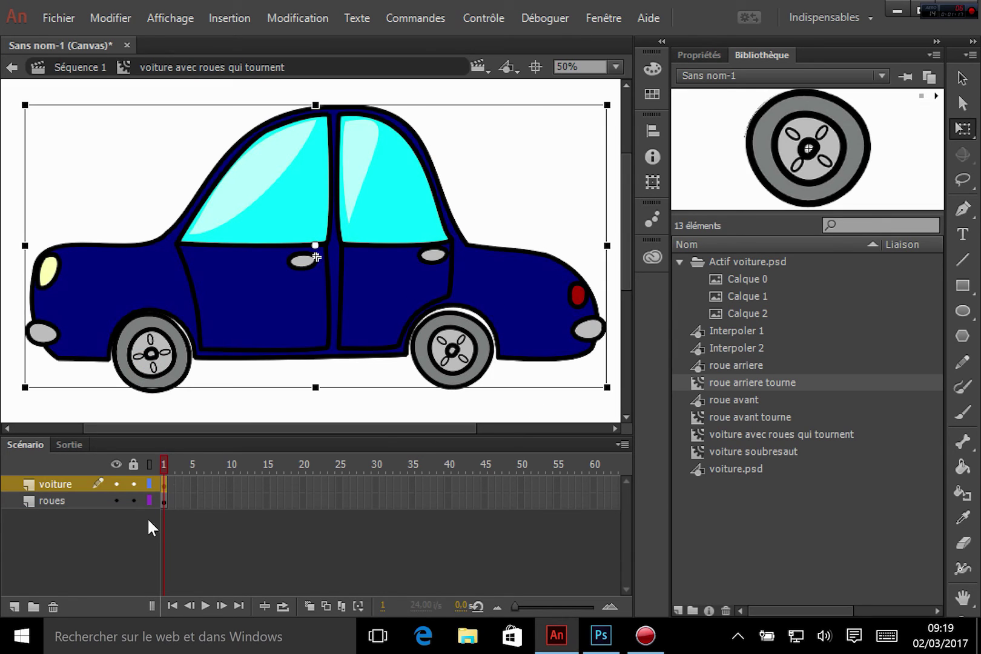
{"action": "left_click", "coordinate": [156, 391]}
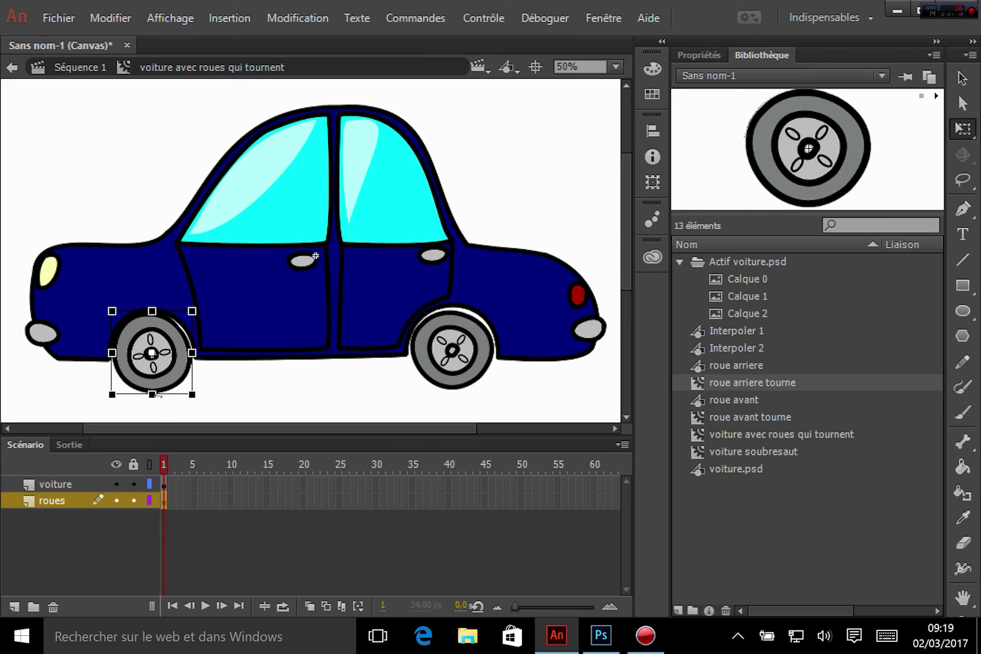
{"action": "key", "text": "Down"}
{"action": "key", "text": "Down"}
{"action": "key", "text": "Right"}
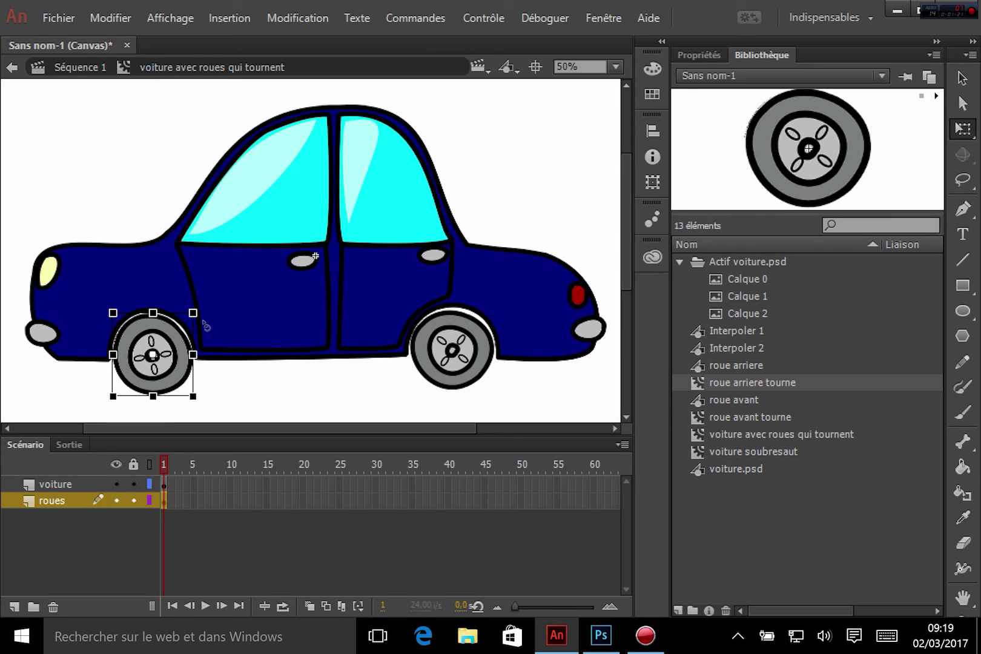
Lock the voiture layer and check that the wheels on the roues layer can be selected separately.
{"action": "left_click", "coordinate": [258, 323]}
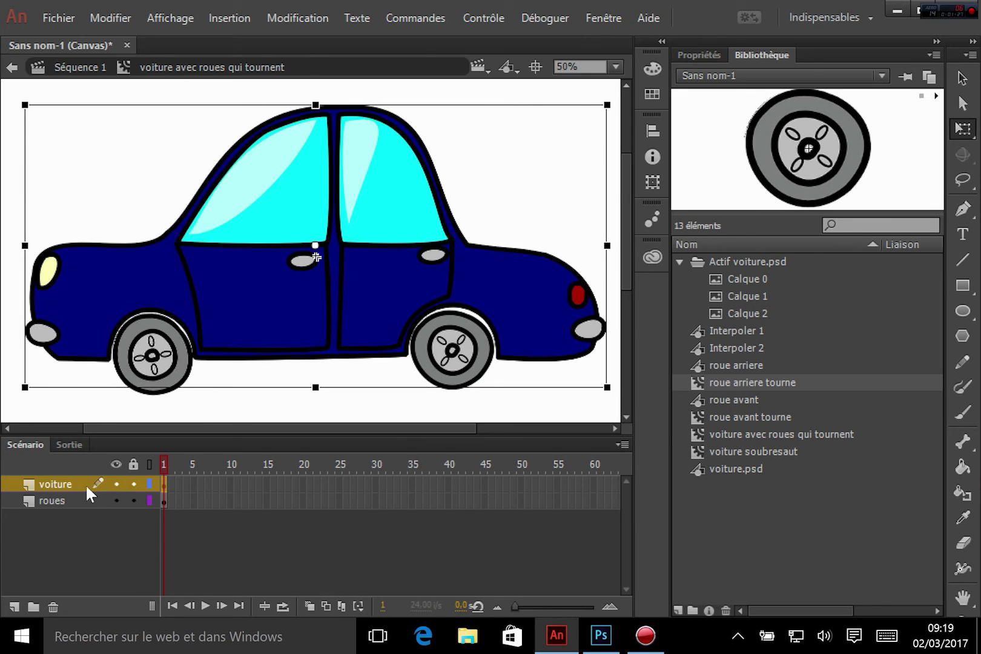
{"action": "left_click", "coordinate": [135, 483]}
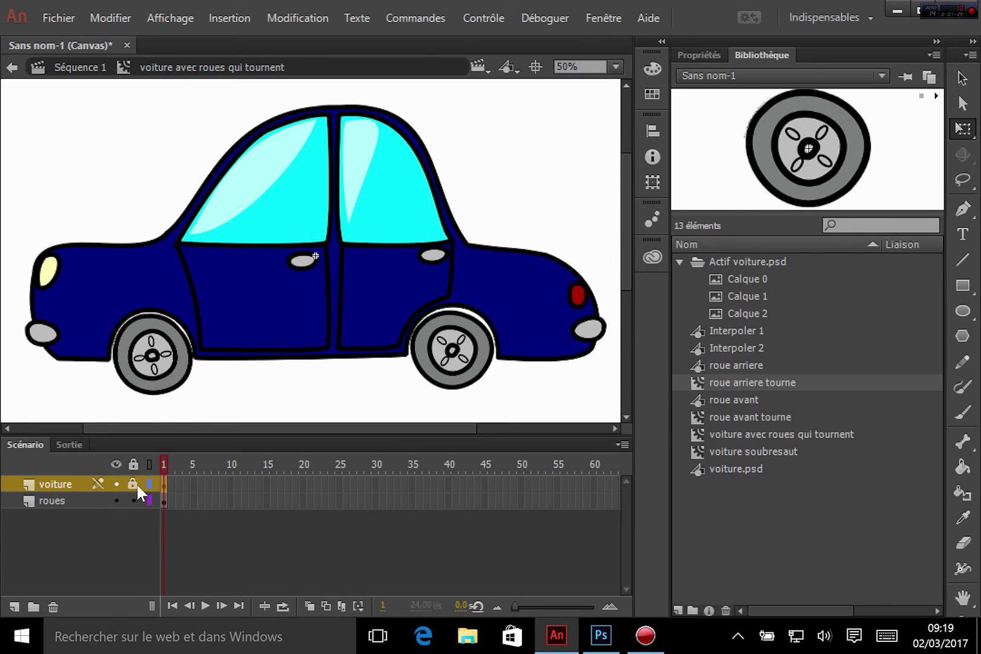
{"action": "left_click", "coordinate": [97, 501]}
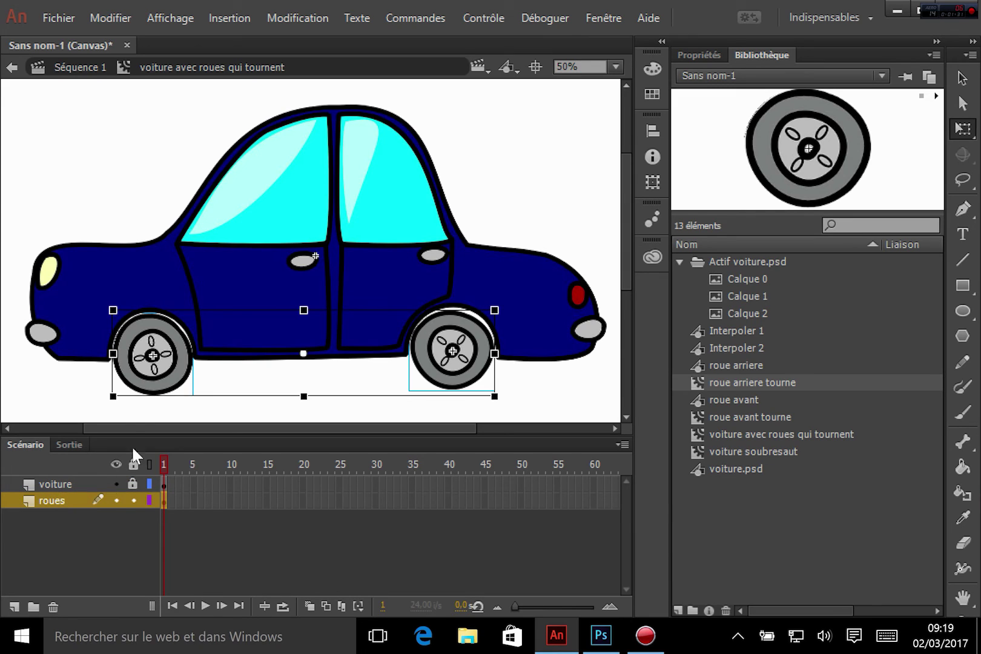
{"action": "left_click", "coordinate": [68, 401]}
{"action": "left_click", "coordinate": [154, 363]}
{"action": "left_click", "coordinate": [315, 379]}
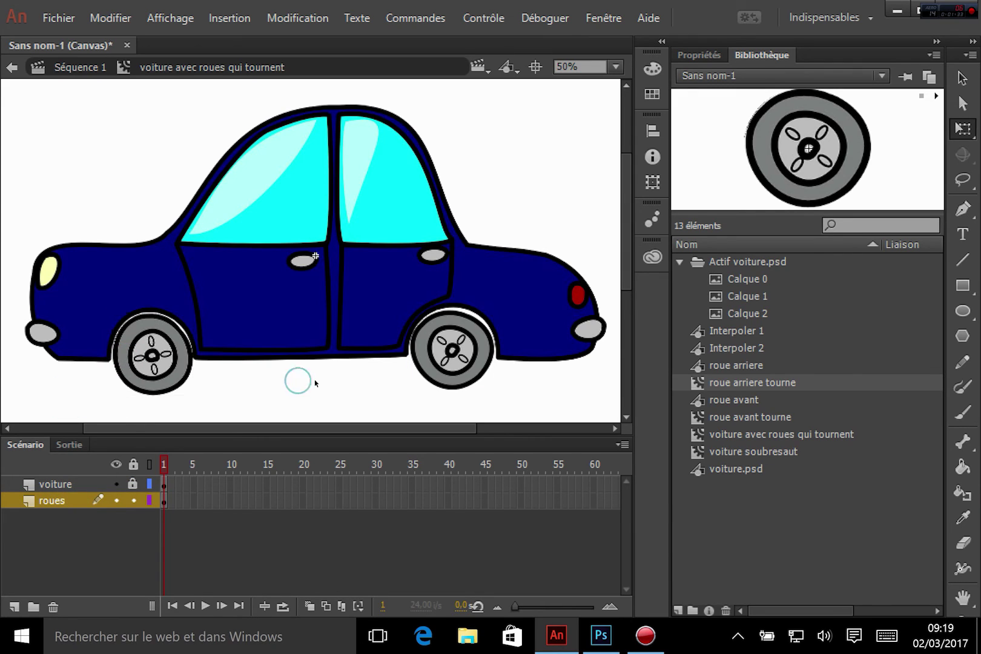
{"action": "left_click", "coordinate": [477, 344]}
{"action": "left_click", "coordinate": [230, 397]}
Return to Séquence 1, centre the empty stage in view and test the movie in the browser.
{"action": "left_click", "coordinate": [79, 68]}
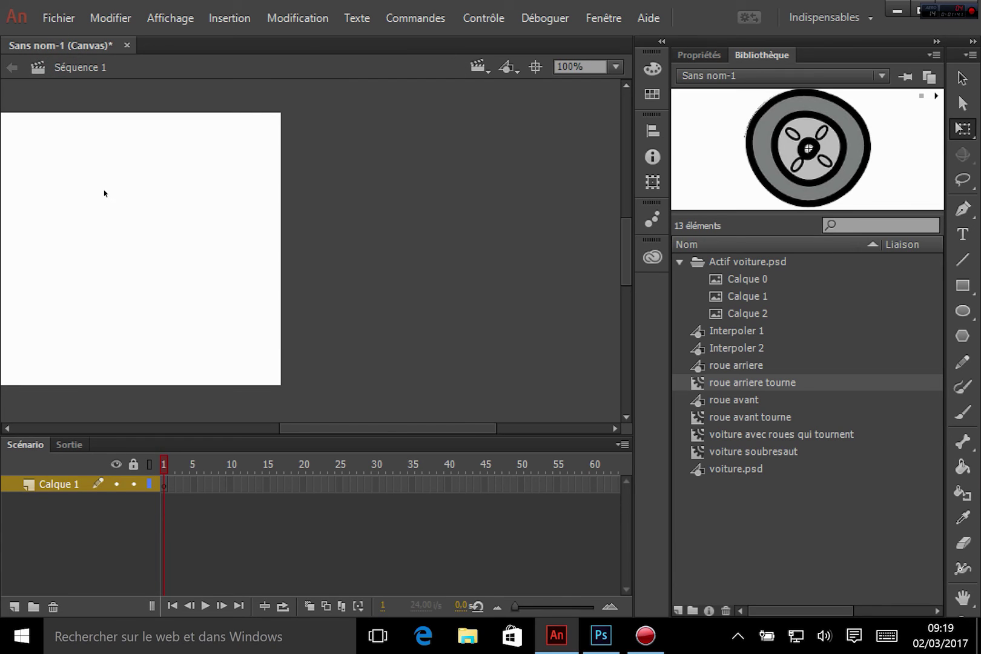
{"action": "left_click_drag", "start_coordinate": [159, 264], "coordinate": [371, 271]}
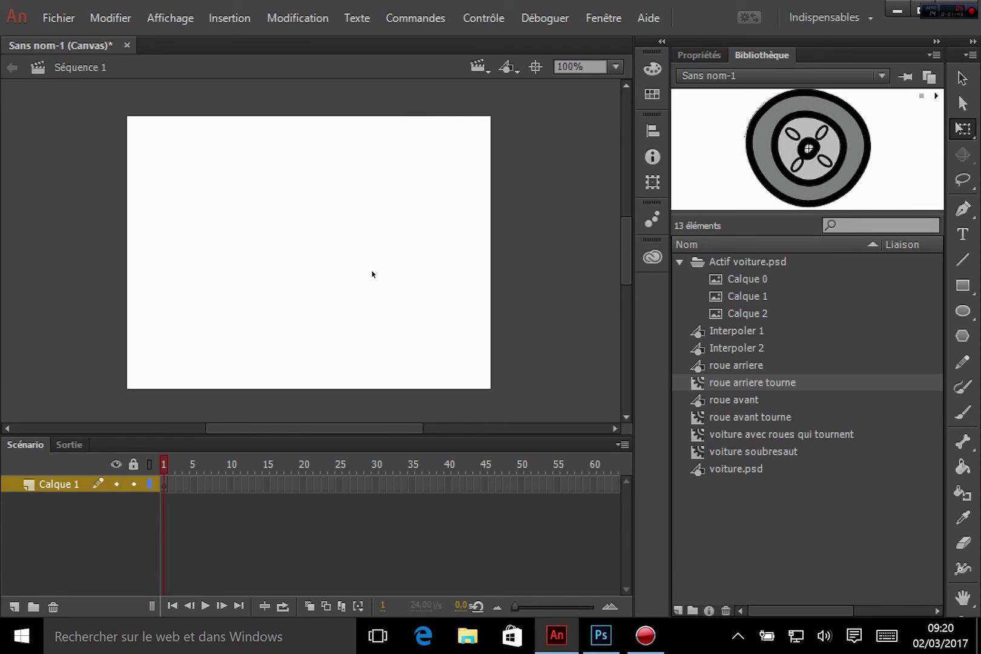
{"action": "key", "text": "ctrl+Return"}
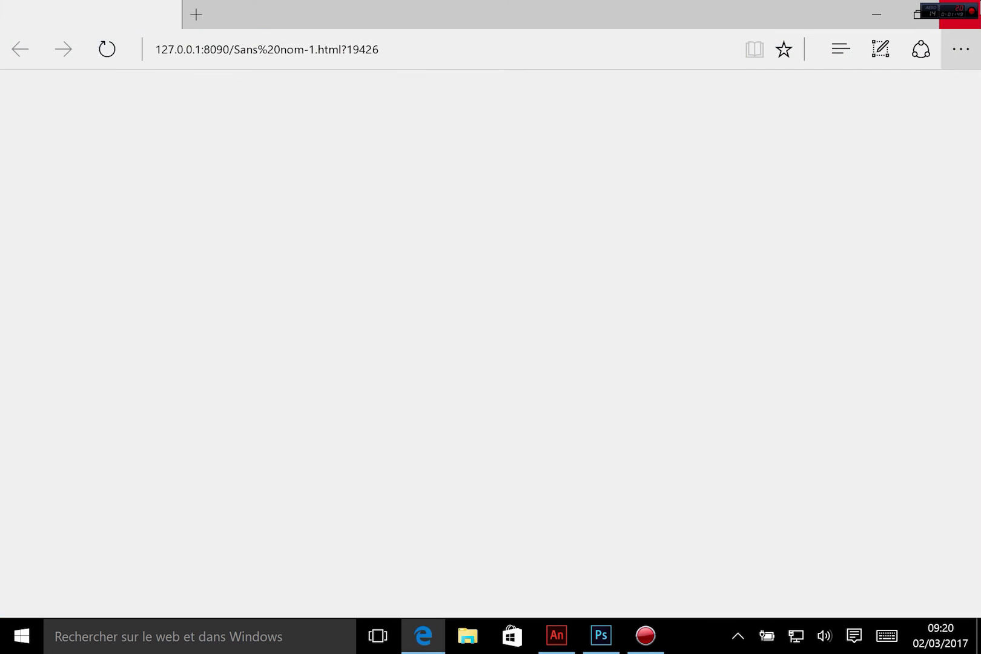
Close the browser preview and review the document's basic JavaScript/HTML publish settings without applying any change.
{"action": "left_click", "coordinate": [952, 18]}
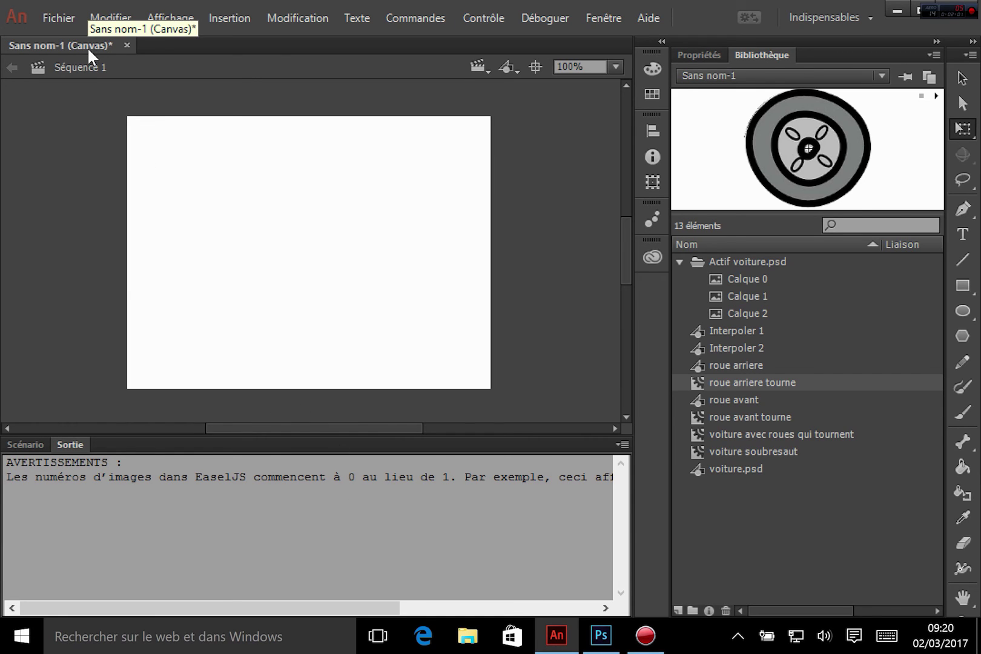
{"action": "left_click", "coordinate": [60, 18]}
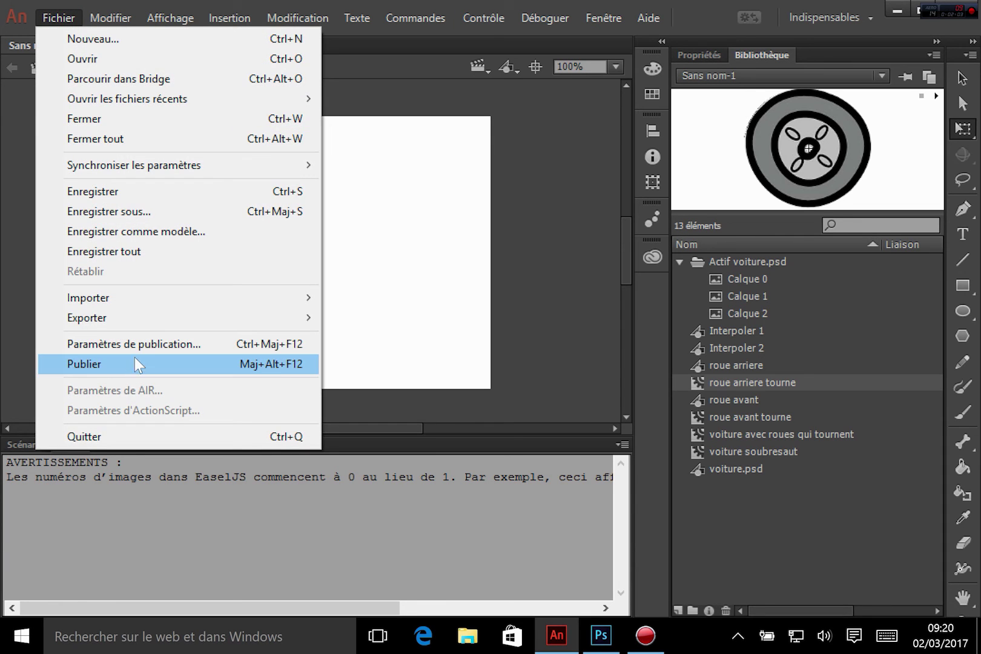
{"action": "left_click", "coordinate": [148, 344]}
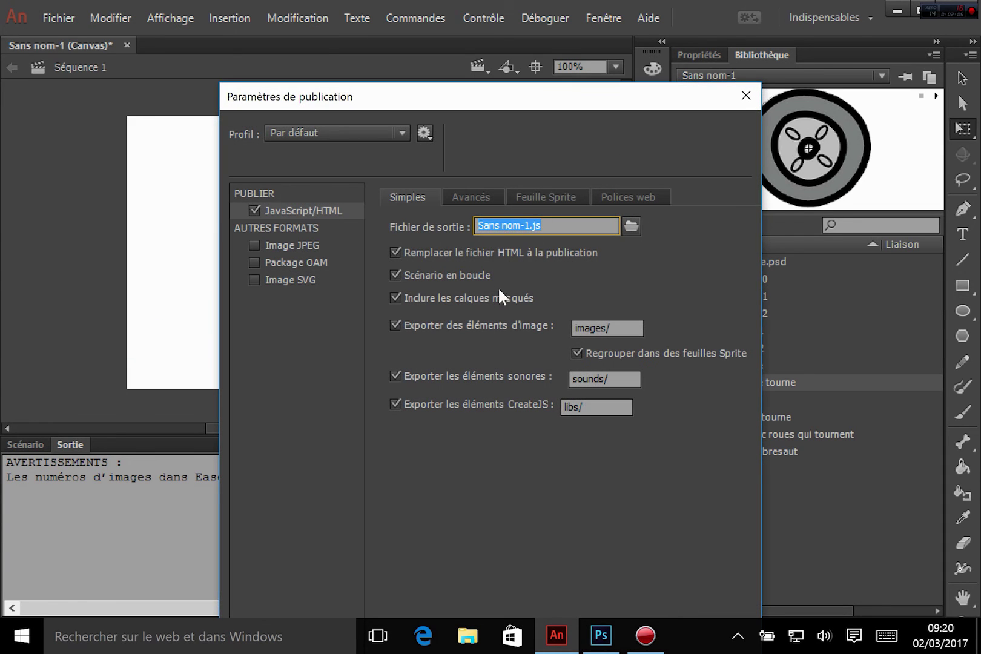
{"action": "left_click", "coordinate": [358, 136]}
{"action": "left_click", "coordinate": [693, 134]}
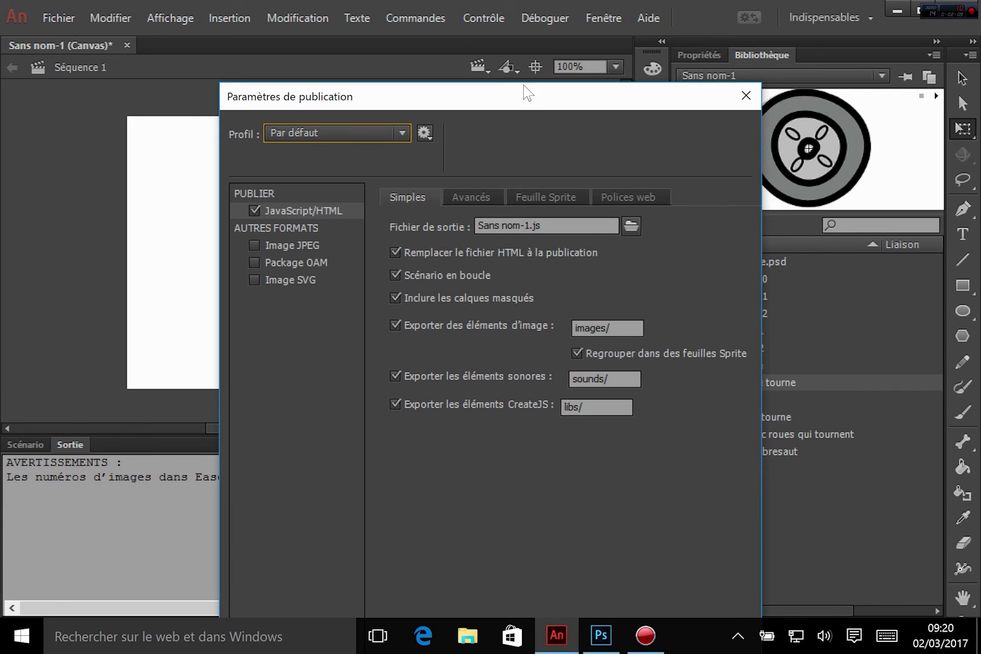
{"action": "left_click_drag", "start_coordinate": [525, 91], "coordinate": [410, 9]}
{"action": "left_click", "coordinate": [603, 613]}
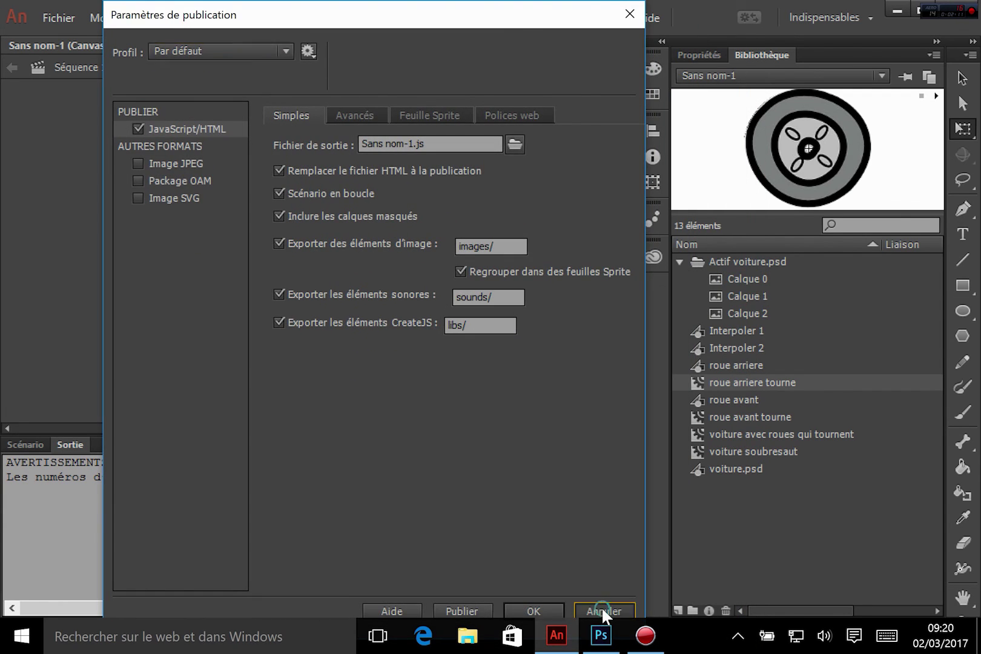
{"action": "left_click", "coordinate": [63, 17]}
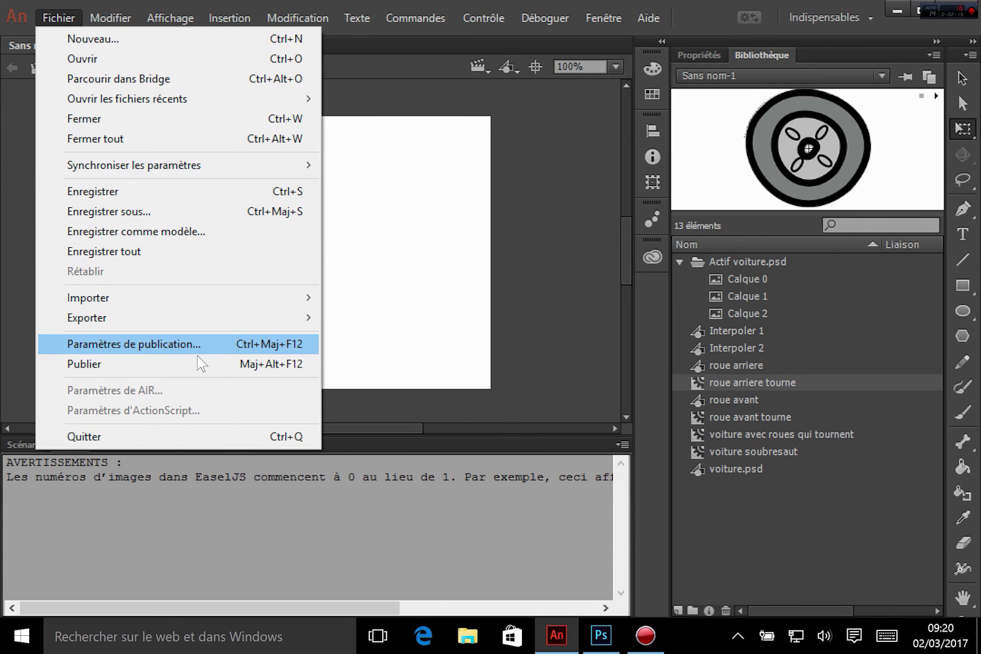
{"action": "left_click", "coordinate": [546, 236]}
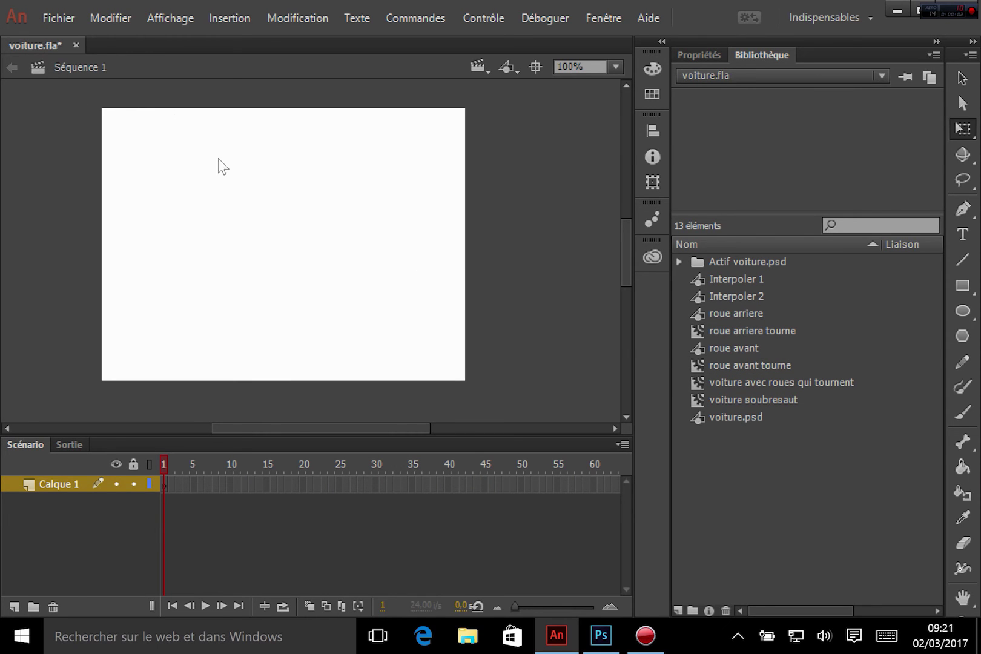
Save voiture.fla, test the movie with the empty stage and close the preview window.
{"action": "key", "text": "ctrl+s"}
{"action": "key", "text": "ctrl+Return"}
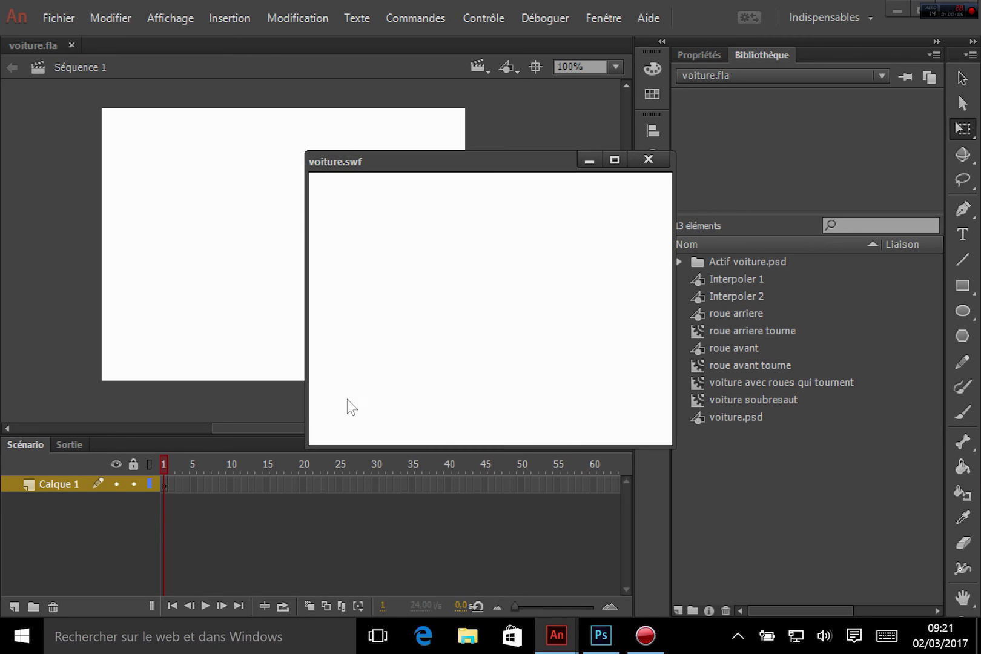
{"action": "left_click", "coordinate": [657, 163]}
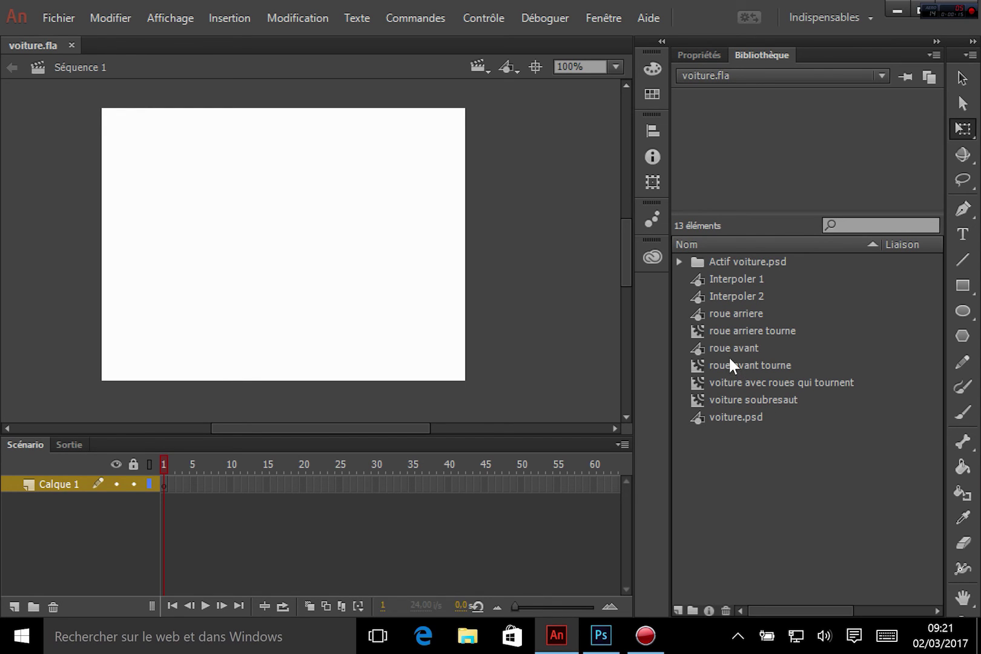
Place the voiture avec roues qui tournent clip on the main stage and fit the whole car in view.
{"action": "left_click", "coordinate": [705, 379]}
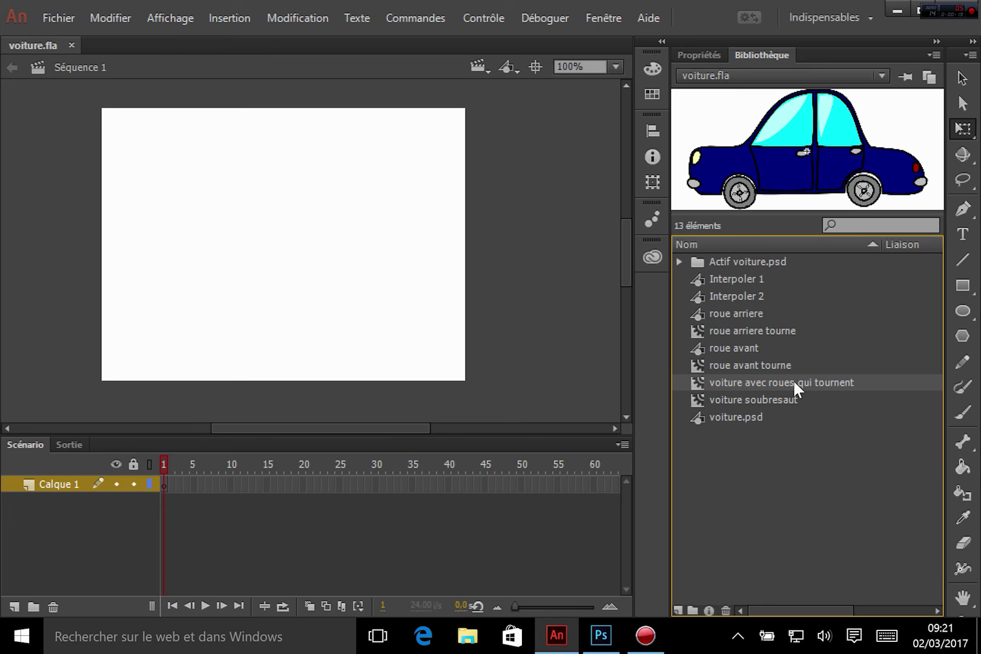
{"action": "left_click_drag", "start_coordinate": [793, 379], "coordinate": [456, 318]}
{"action": "left_click_drag", "start_coordinate": [317, 328], "coordinate": [380, 291]}
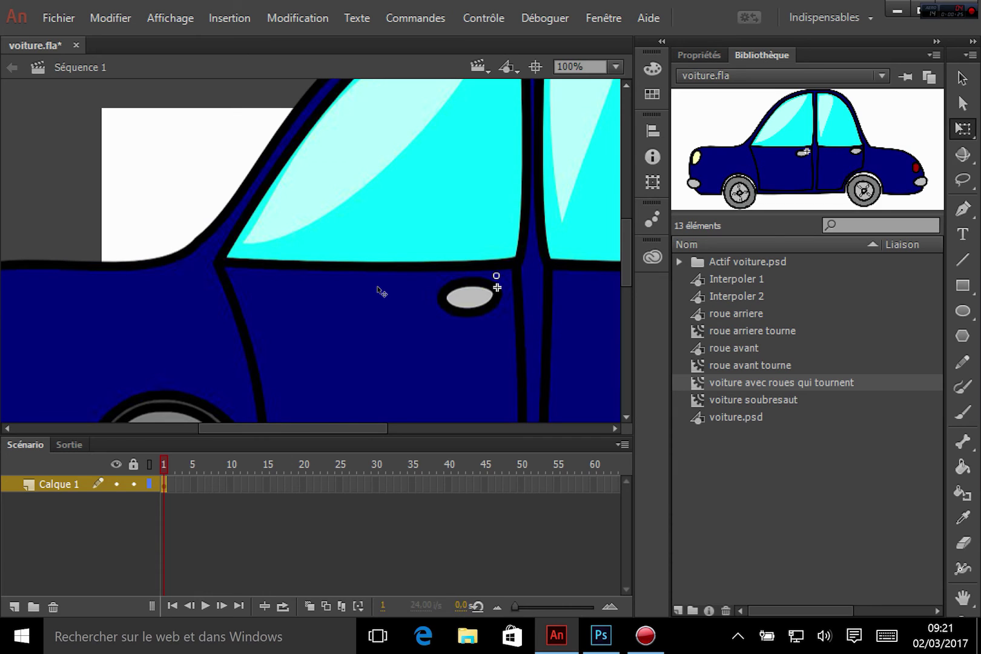
{"action": "key", "text": "ctrl+minus"}
{"action": "key", "text": "ctrl+minus"}
{"action": "key", "text": "ctrl+equal"}
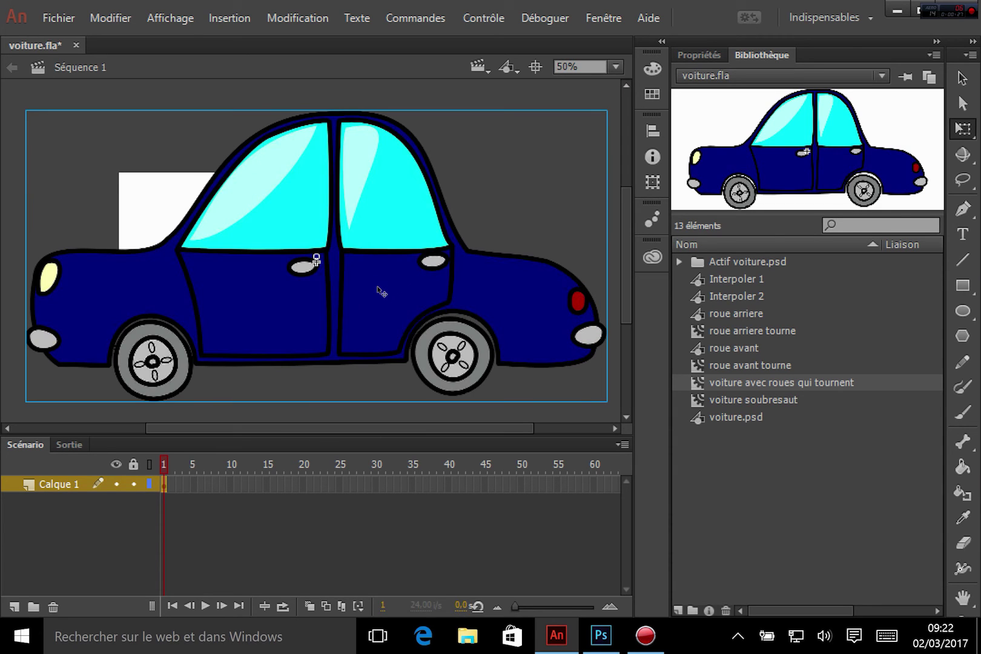
Scale the car down with Free Transform to about 256 by 128 px and show its dimensions.
{"action": "left_click", "coordinate": [967, 131]}
{"action": "left_click", "coordinate": [899, 128]}
{"action": "left_click", "coordinate": [963, 77]}
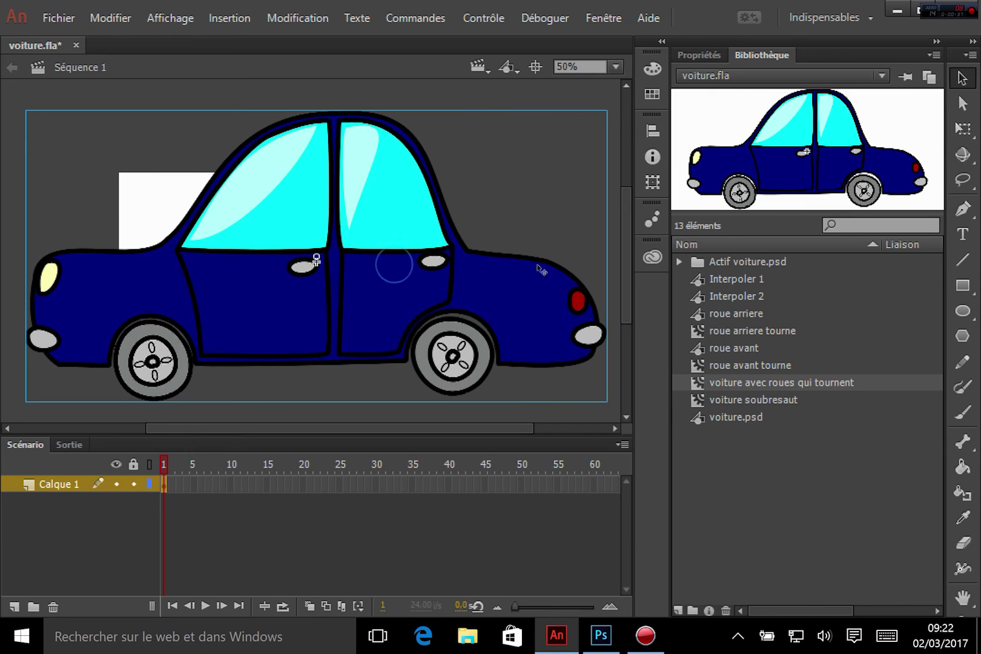
{"action": "left_click", "coordinate": [964, 129]}
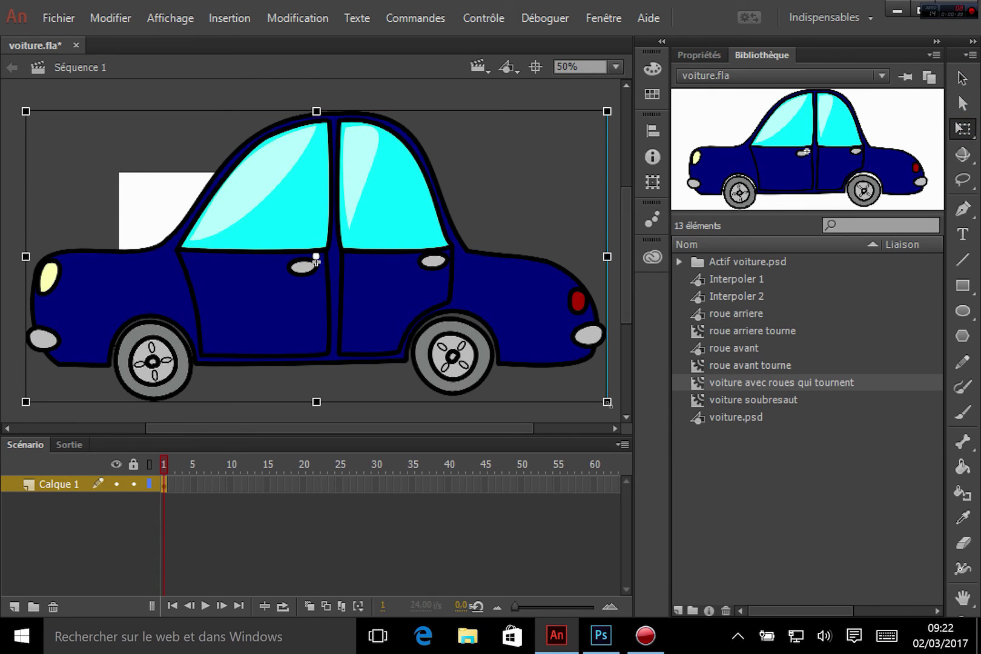
{"action": "left_click_drag", "start_coordinate": [607, 402], "coordinate": [374, 329]}
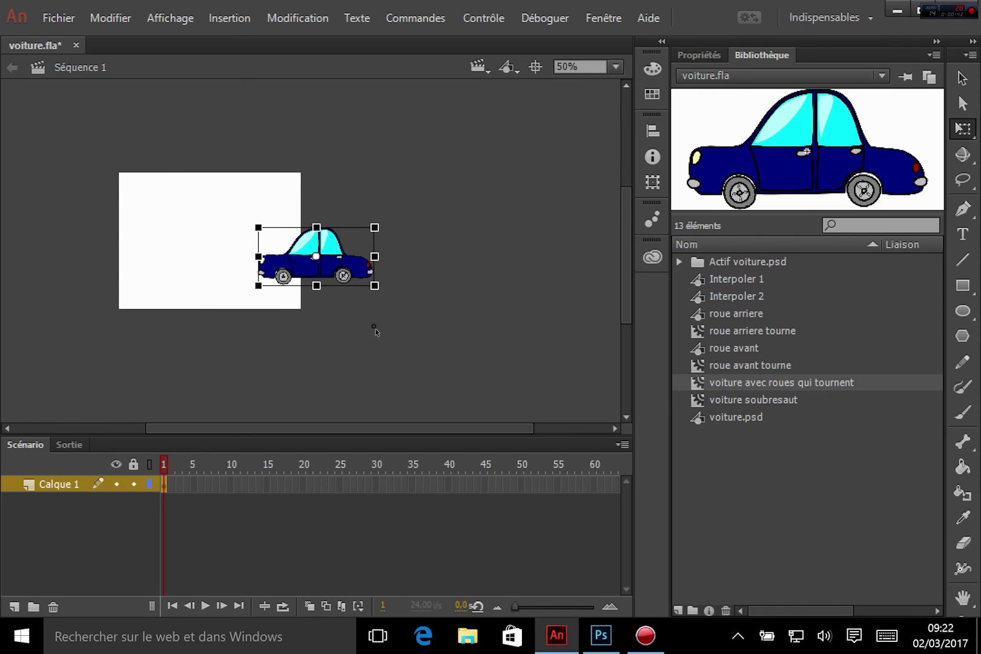
{"action": "left_click", "coordinate": [598, 17]}
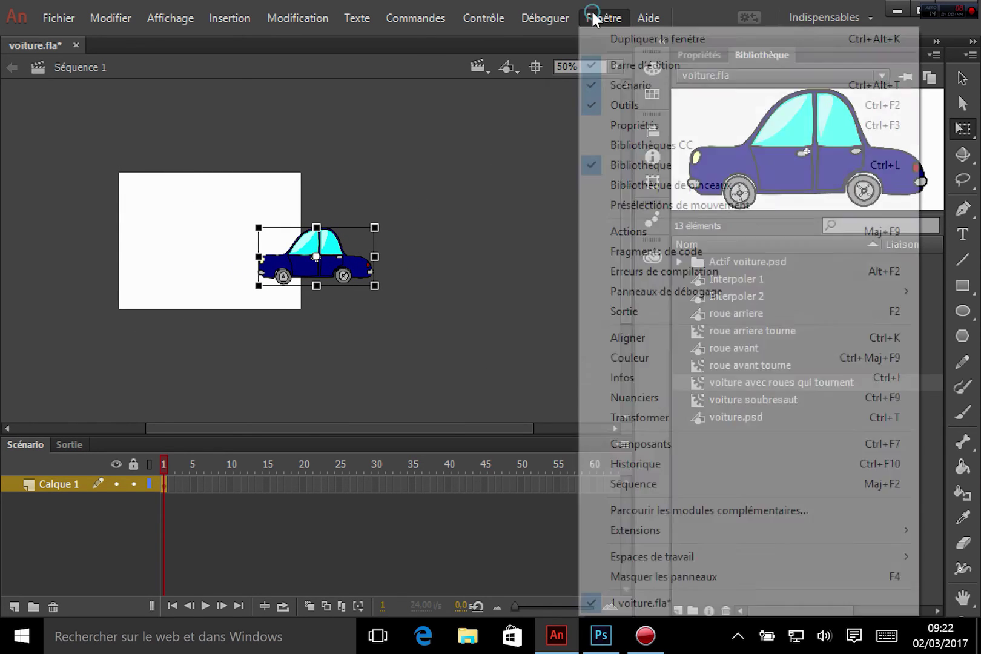
{"action": "left_click", "coordinate": [628, 377]}
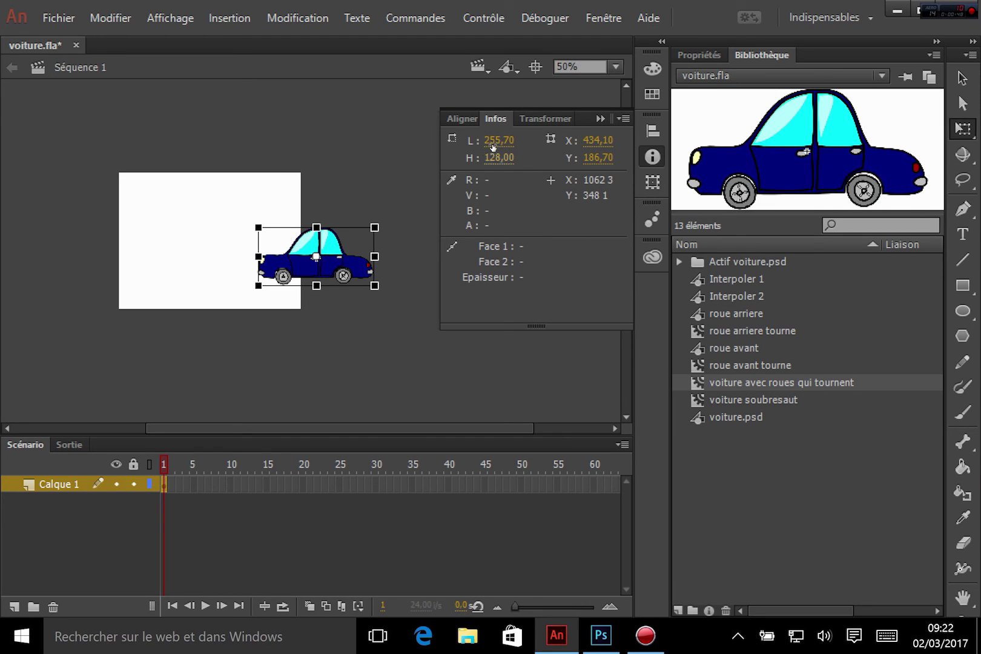
Move the reduced car fully onto the stage, roughly centred horizontally, and set the view to 100%.
{"action": "left_click", "coordinate": [344, 263]}
{"action": "left_click_drag", "start_coordinate": [344, 262], "coordinate": [238, 262]}
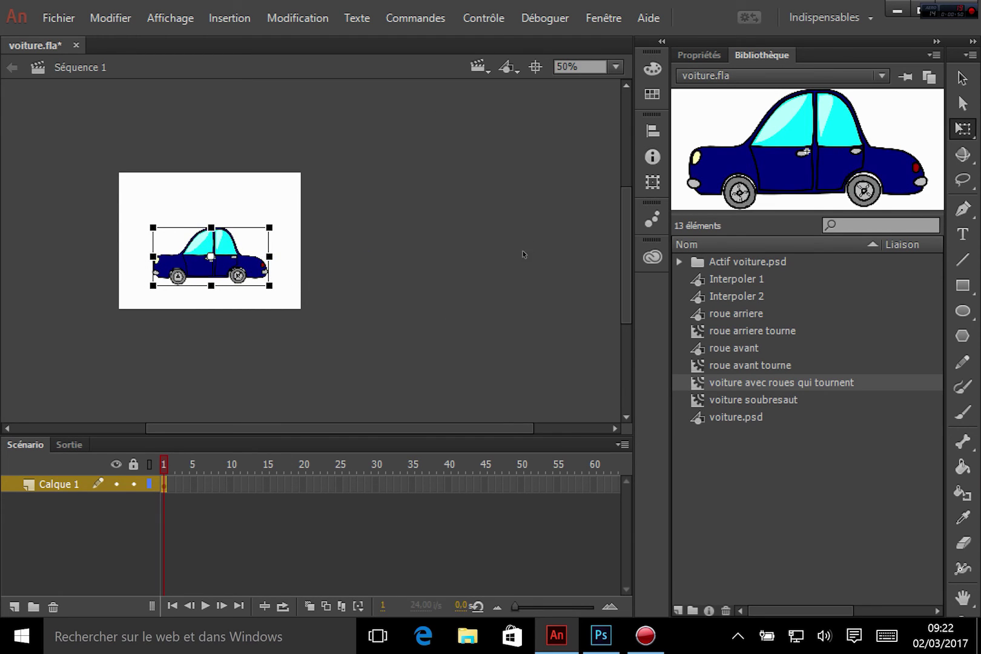
{"action": "left_click", "coordinate": [615, 67]}
{"action": "left_click", "coordinate": [613, 186]}
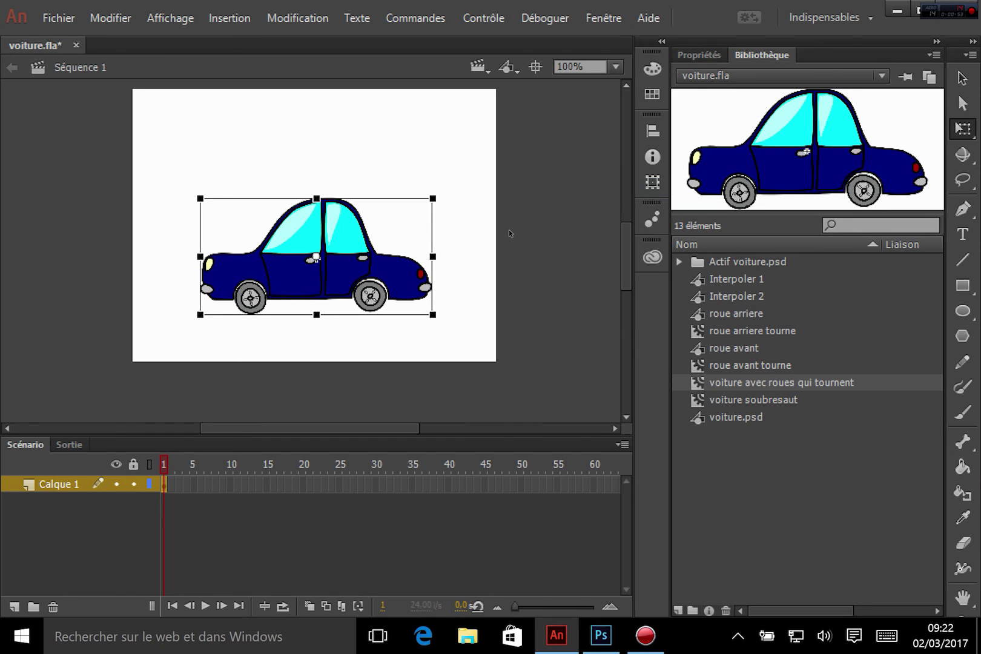
Test the movie to watch the car animate, close the preview and delete the car from the stage.
{"action": "key", "text": "ctrl+Return"}
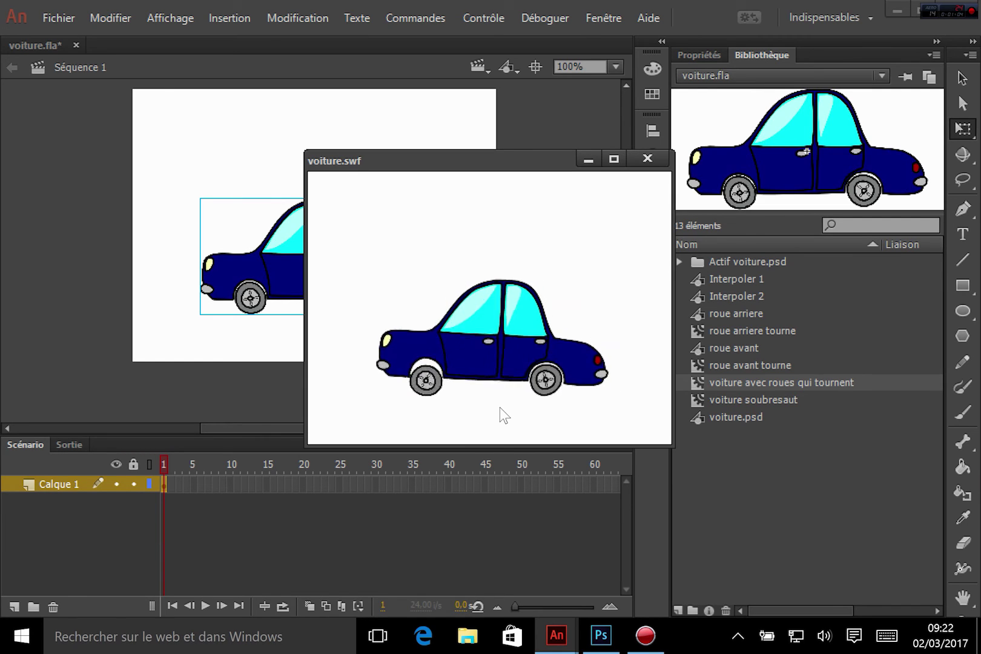
{"action": "left_click", "coordinate": [648, 159]}
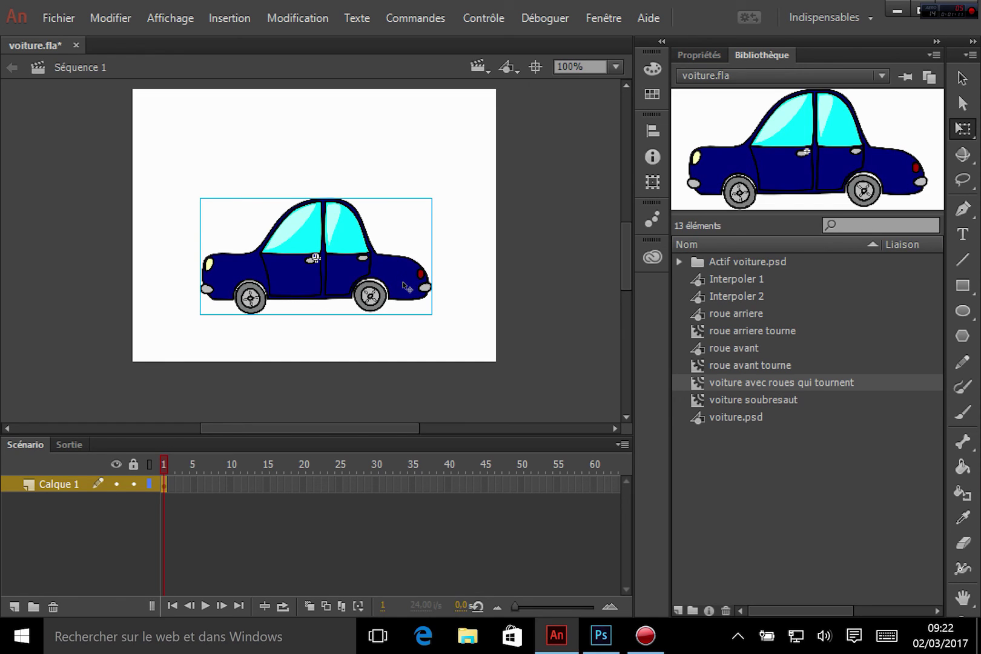
{"action": "key", "text": "Delete"}
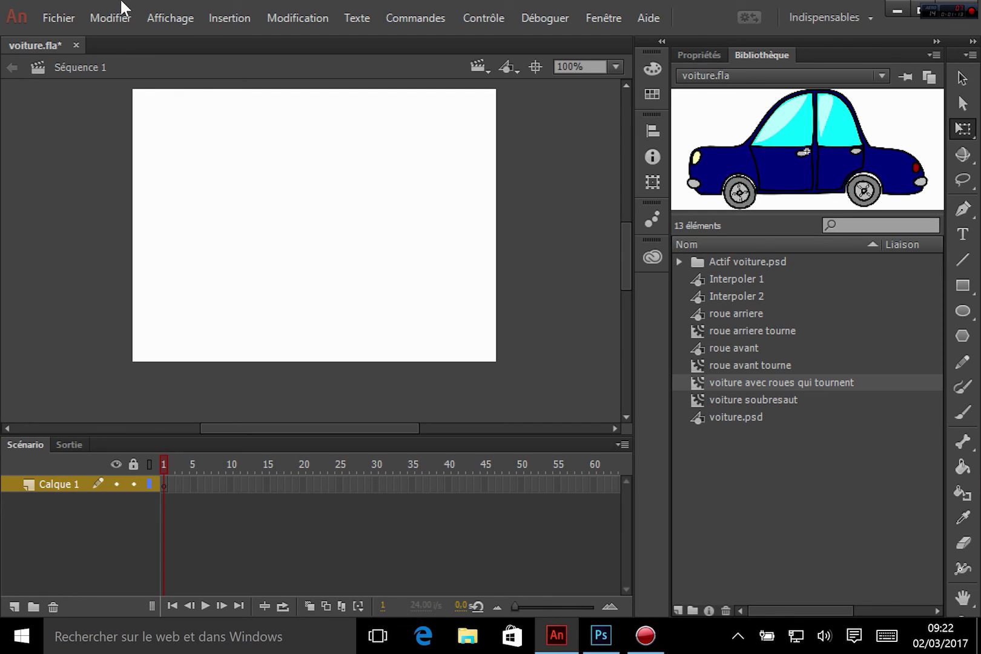
Create a new movie clip symbol named "voiture qui se déplace" in the library root.
{"action": "left_click", "coordinate": [215, 16]}
{"action": "left_click", "coordinate": [295, 40]}
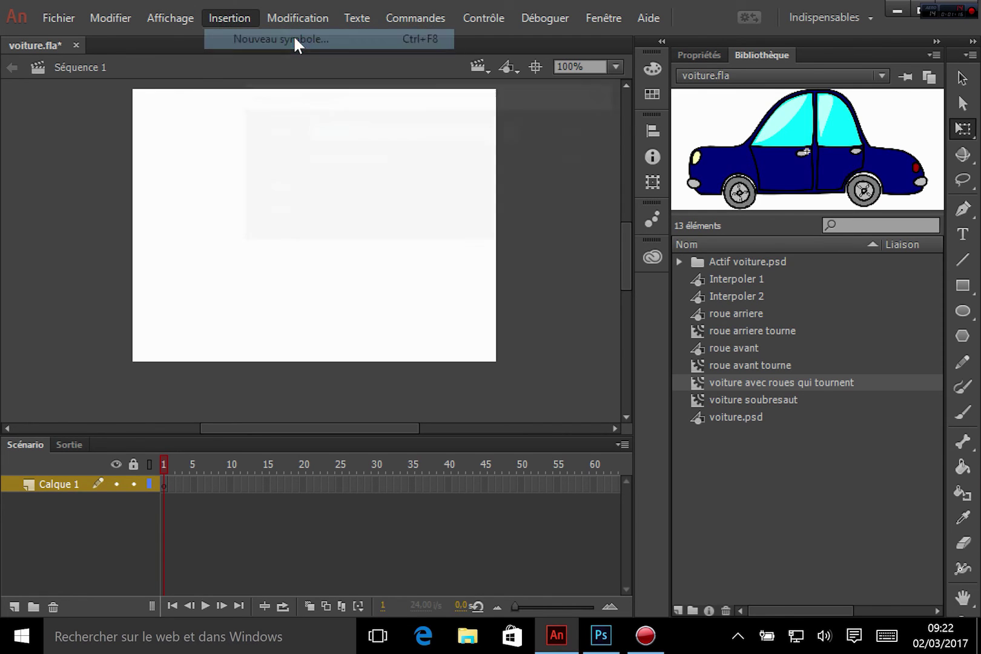
{"action": "type", "text": "voi"}
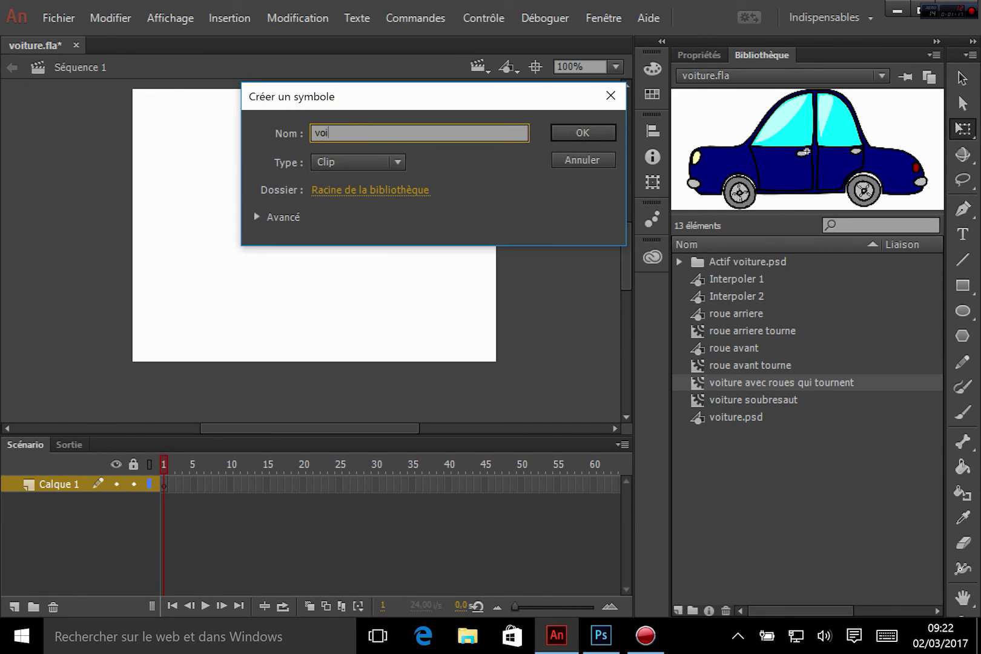
{"action": "type", "text": "ture qui se déplace"}
{"action": "key", "text": "Return"}
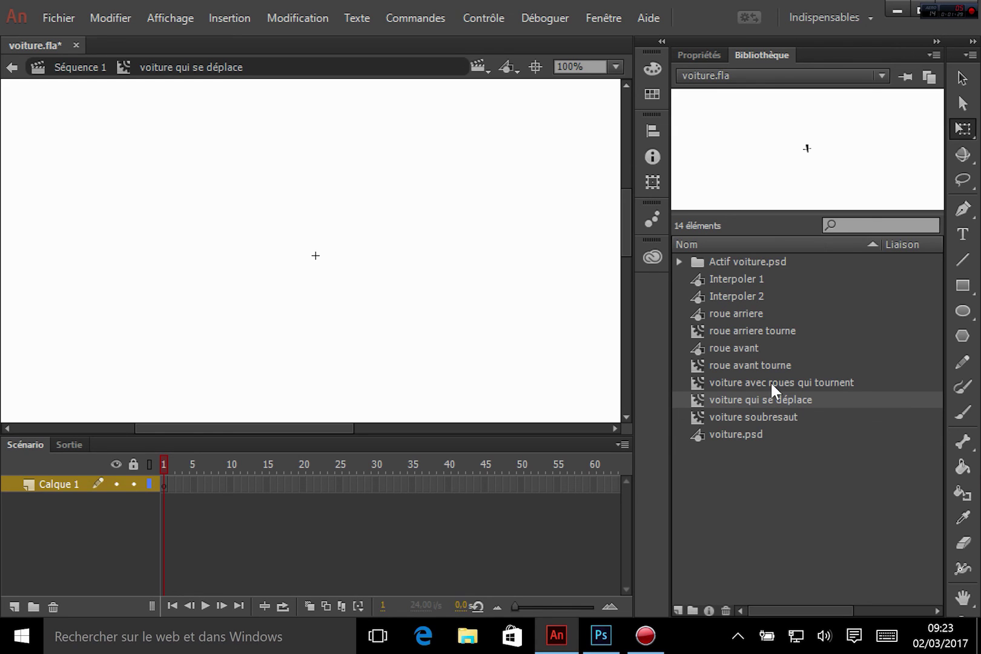
Place the voiture avec roues qui tournent clip inside the new symbol, well to the right of its registration point.
{"action": "left_click", "coordinate": [753, 381]}
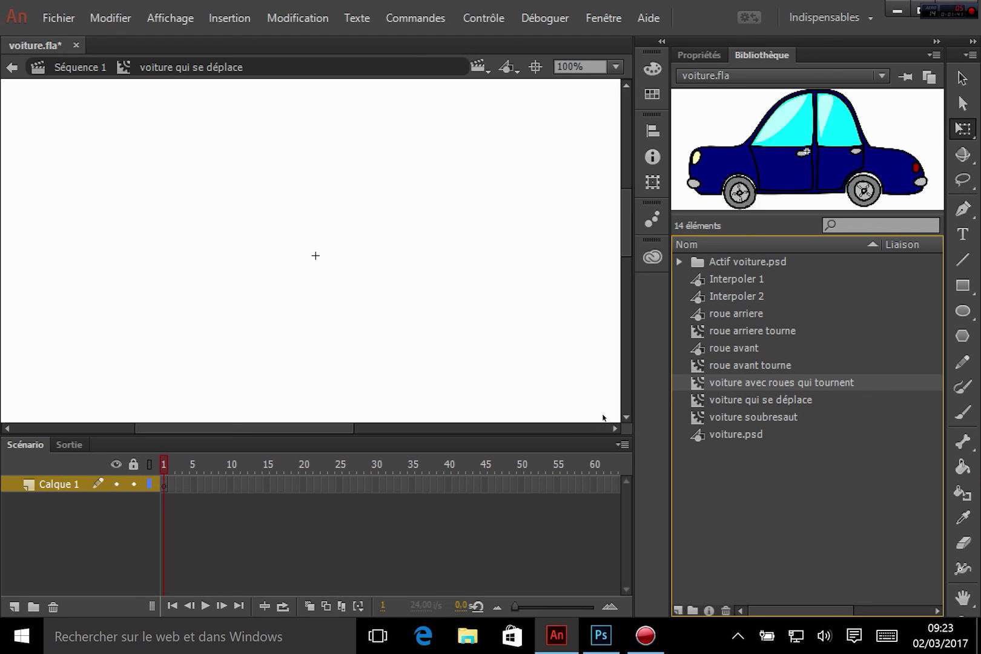
{"action": "key", "text": "ctrl+minus"}
{"action": "key", "text": "ctrl+minus"}
{"action": "key", "text": "ctrl+minus"}
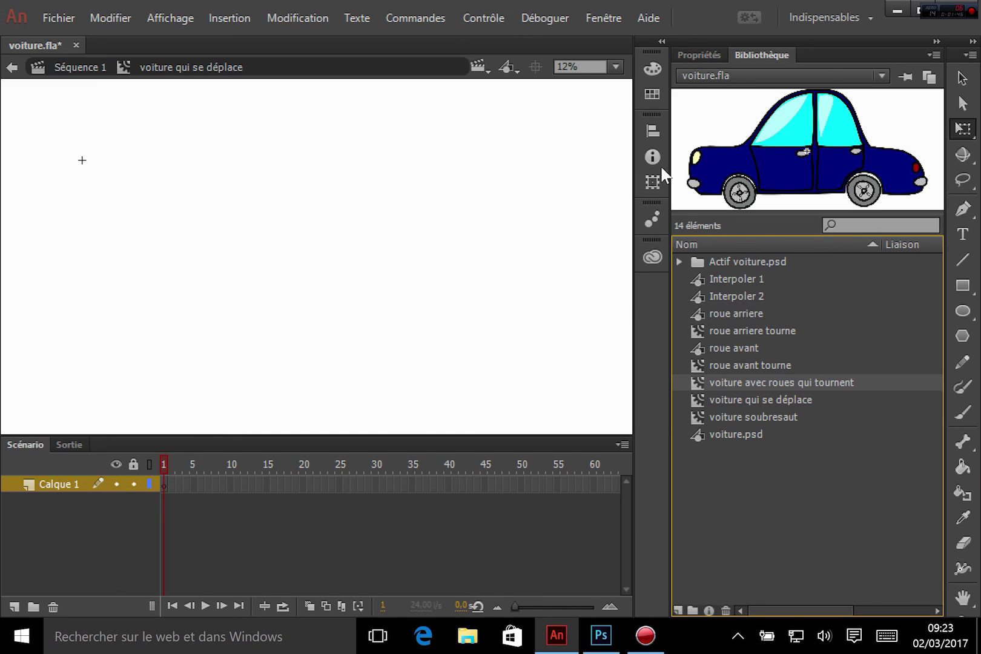
{"action": "left_click_drag", "start_coordinate": [774, 383], "coordinate": [547, 217]}
{"action": "left_click", "coordinate": [540, 329]}
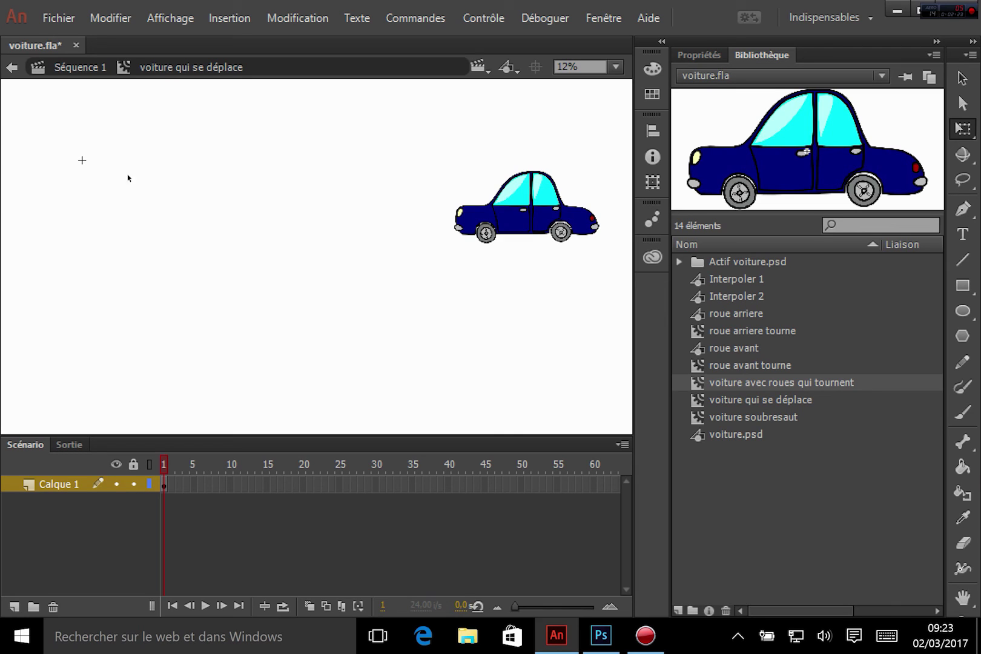
Return to Séquence 1 and place the voiture qui se déplace clip with its upper-left corner in view.
{"action": "left_click", "coordinate": [81, 71]}
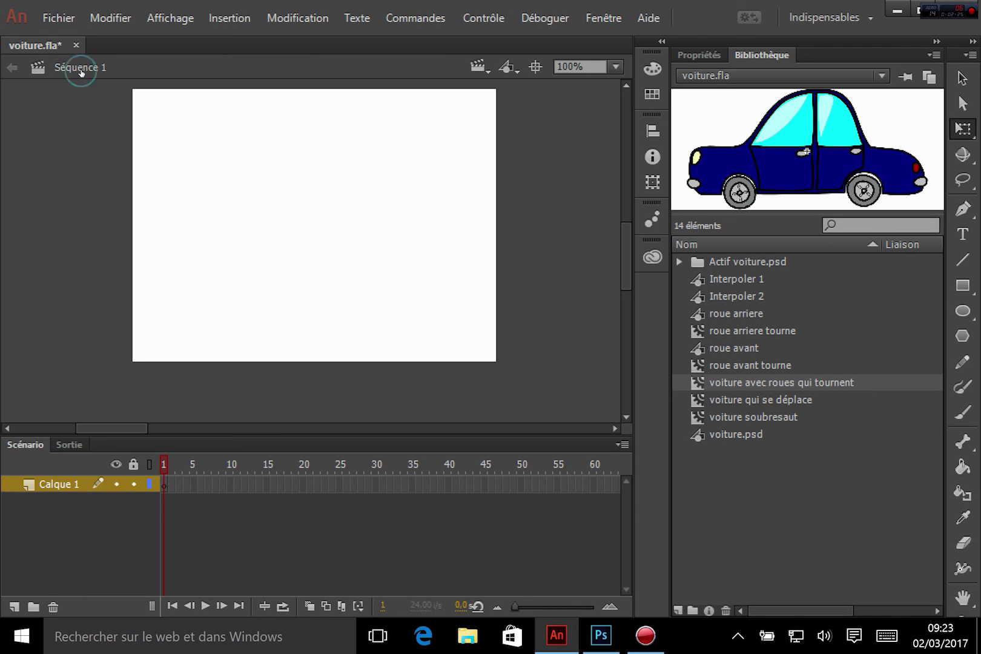
{"action": "left_click", "coordinate": [741, 398]}
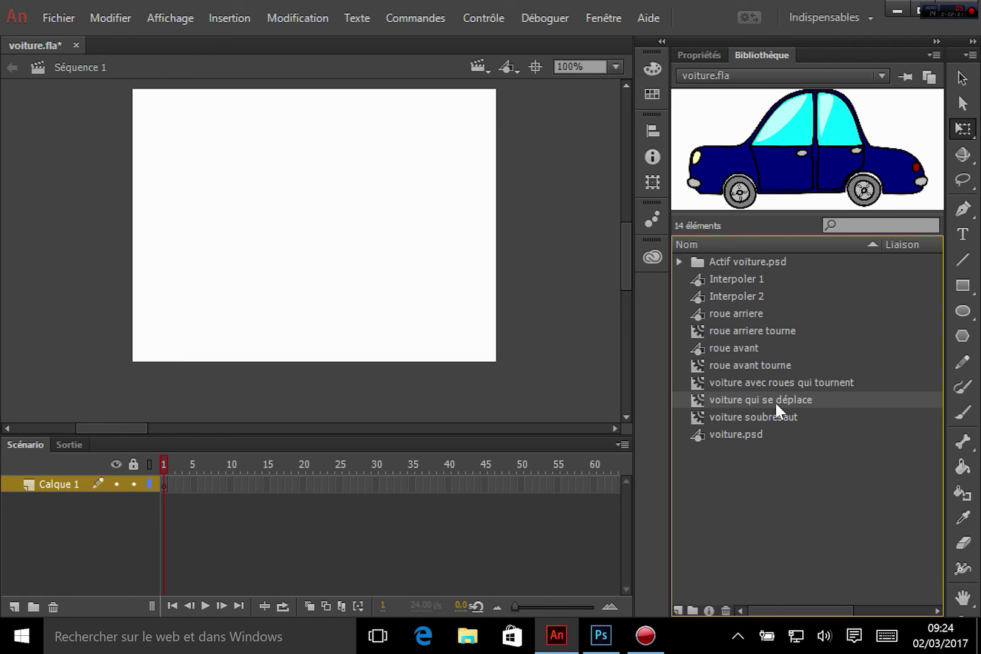
{"action": "left_click_drag", "start_coordinate": [775, 401], "coordinate": [500, 279]}
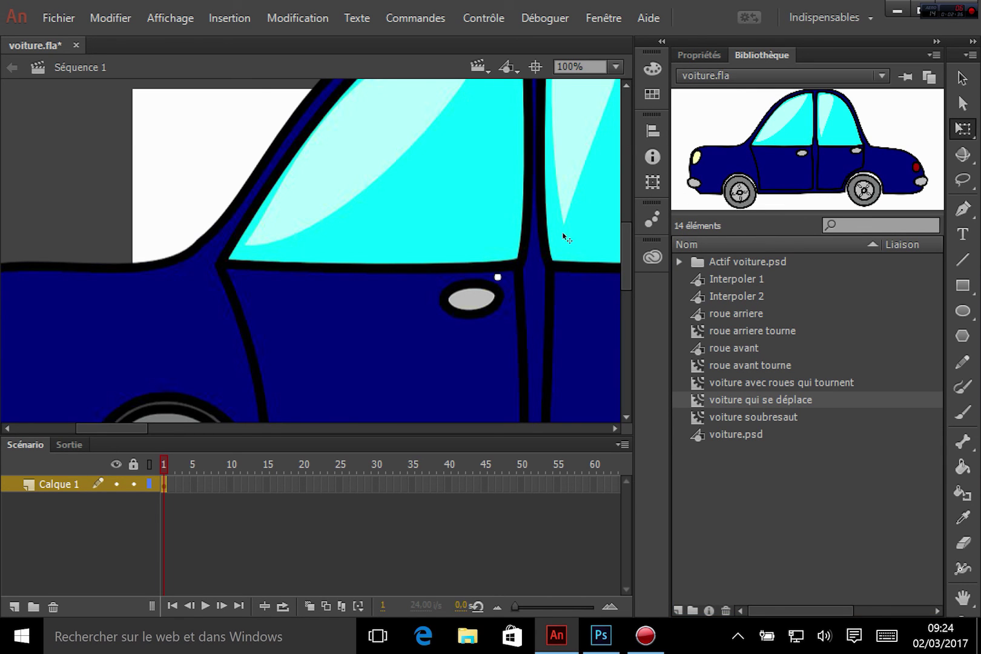
{"action": "left_click_drag", "start_coordinate": [337, 246], "coordinate": [420, 289]}
{"action": "left_click_drag", "start_coordinate": [381, 201], "coordinate": [507, 302]}
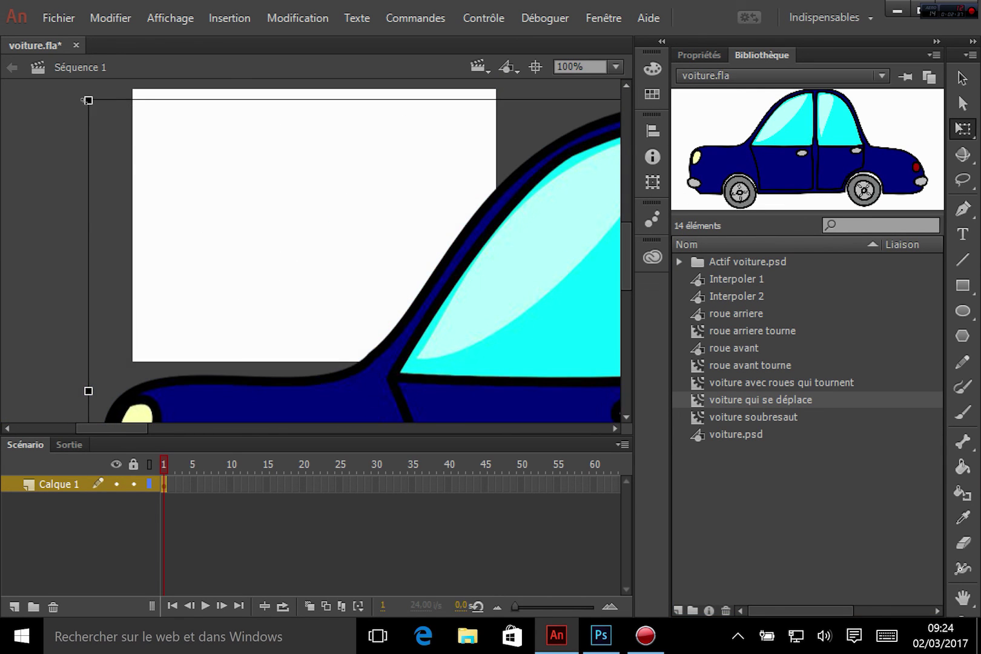
Scale the car down proportionally to under two-thirds of the stage width and position it just outside the stage's lower right edge.
{"action": "left_click_drag", "start_coordinate": [98, 113], "coordinate": [344, 244]}
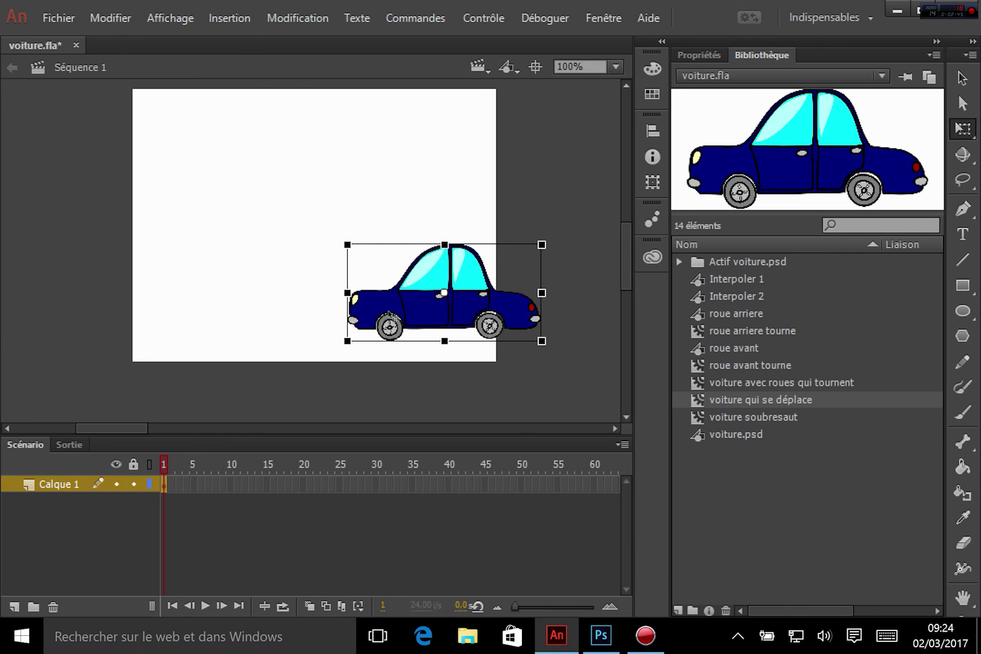
{"action": "left_click_drag", "start_coordinate": [390, 311], "coordinate": [375, 290]}
{"action": "left_click_drag", "start_coordinate": [331, 223], "coordinate": [313, 213]}
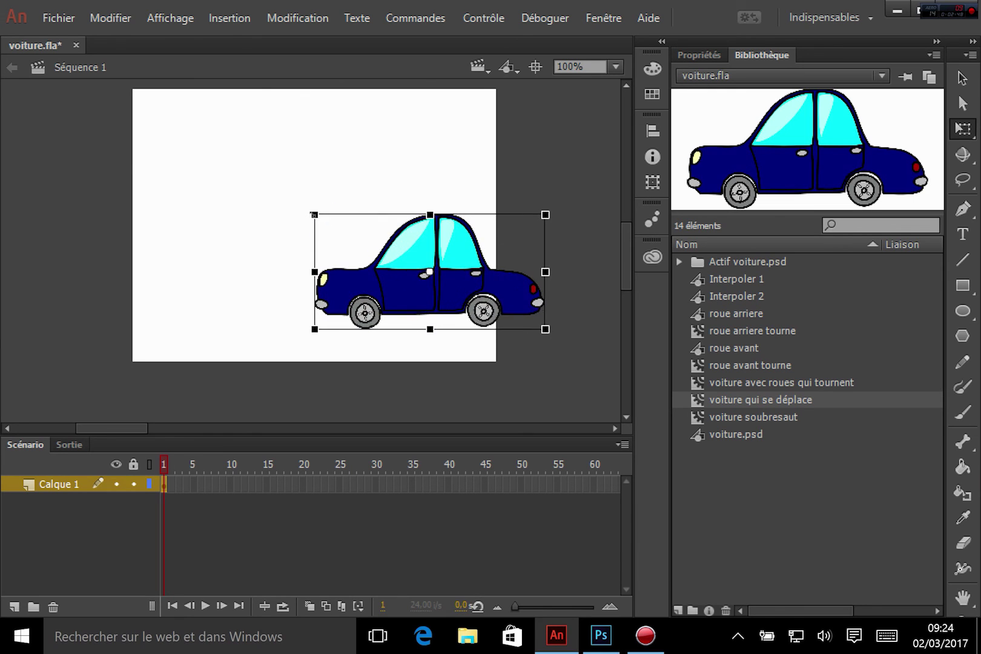
{"action": "left_click_drag", "start_coordinate": [382, 286], "coordinate": [556, 313]}
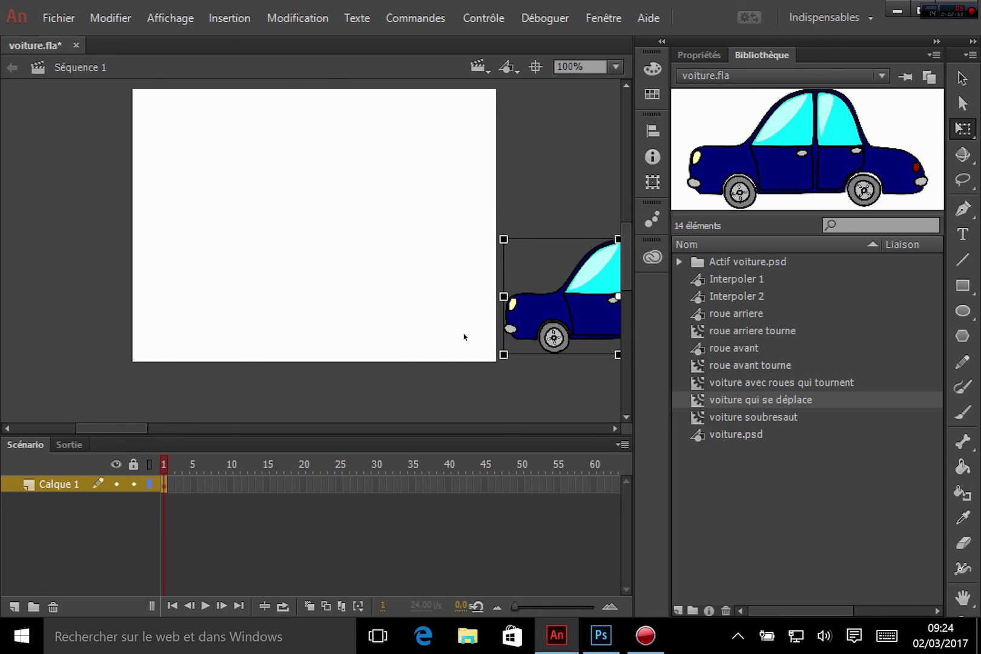
Open the voiture qui se déplace clip on the stage for editing in place and select the car inside it.
{"action": "left_click", "coordinate": [458, 385]}
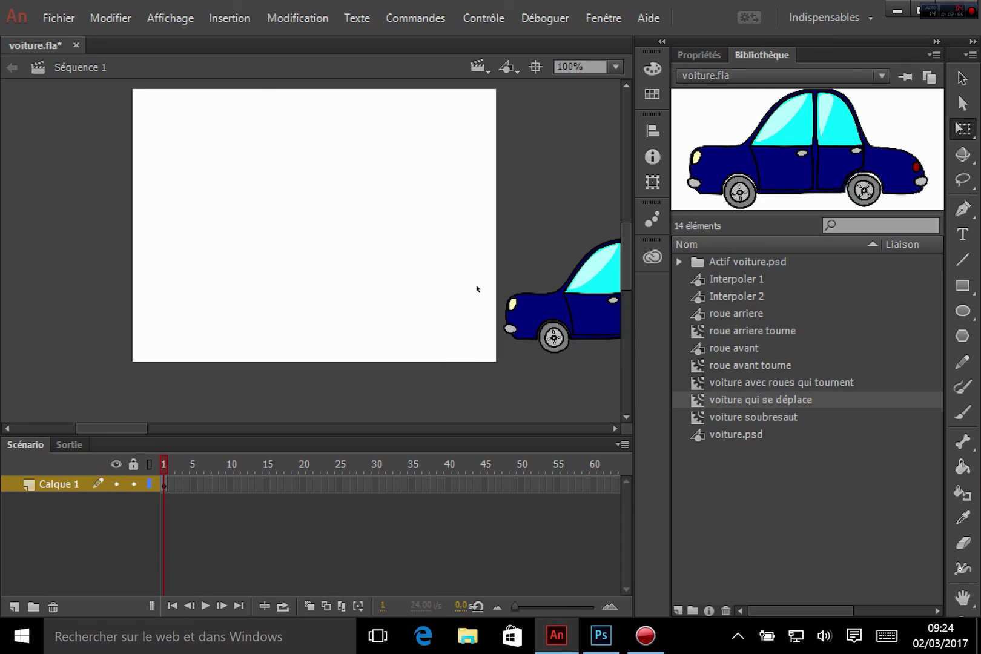
{"action": "left_click", "coordinate": [609, 309]}
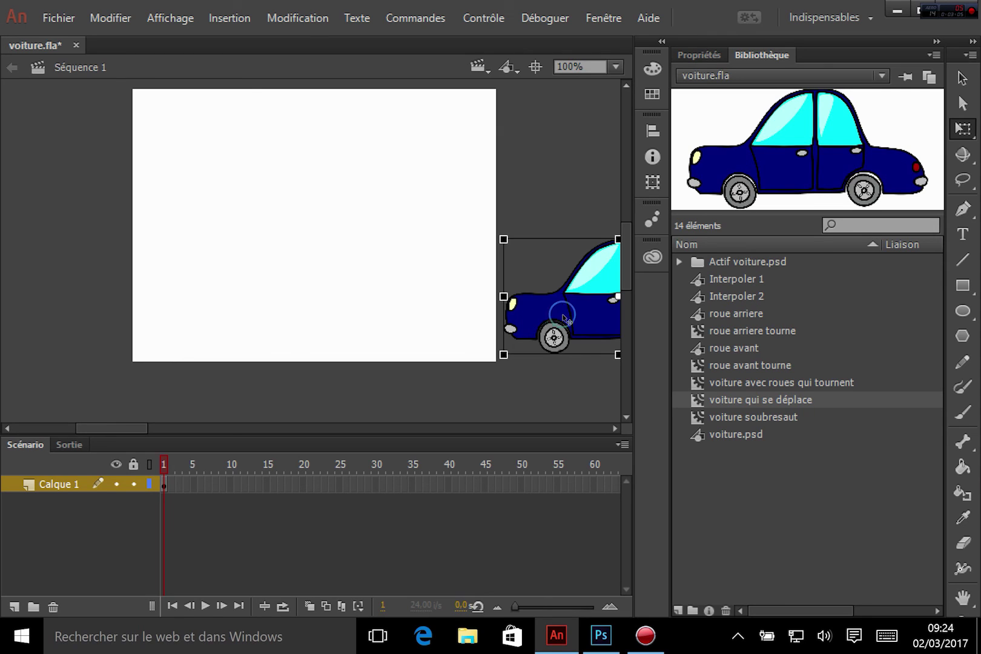
{"action": "double_click", "coordinate": [565, 319]}
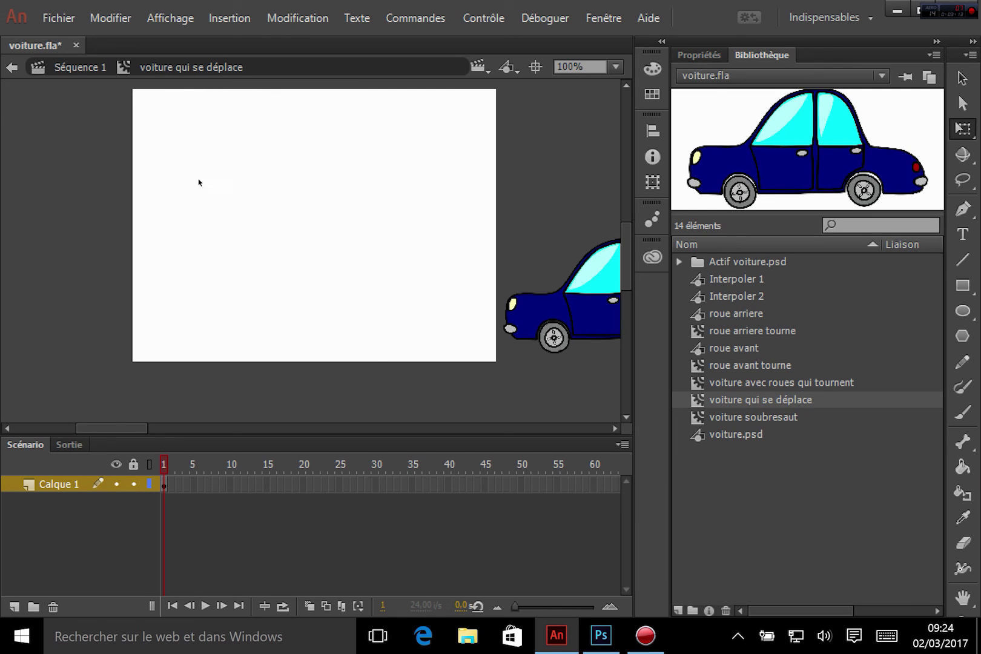
{"action": "left_click", "coordinate": [565, 315]}
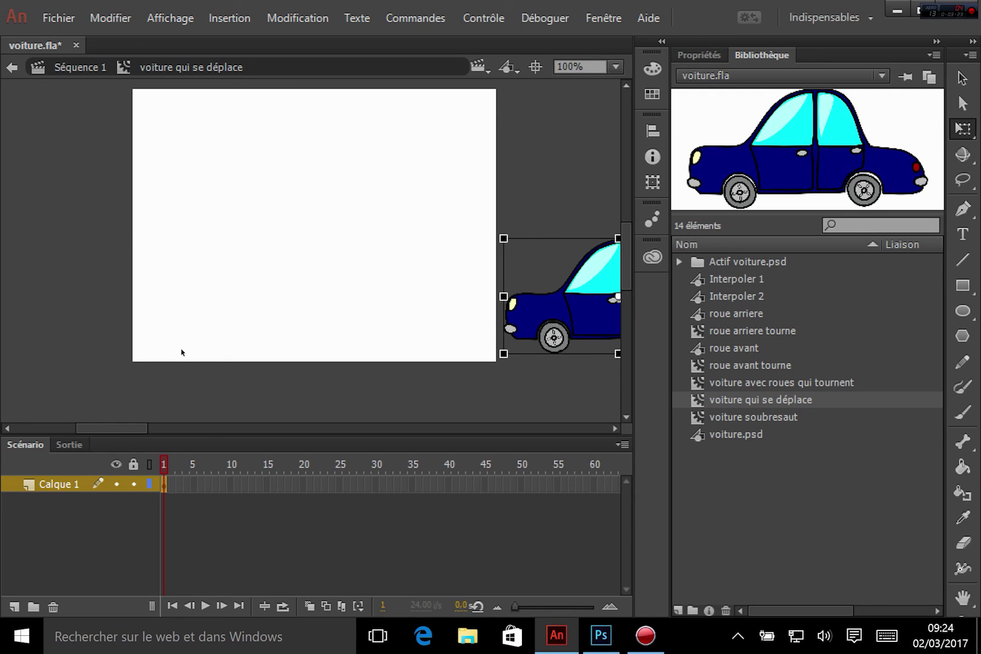
Insert a keyframe at frame 14 of Calque 1 and create a classic tween between frame 1 and frame 14.
{"action": "left_click", "coordinate": [245, 484]}
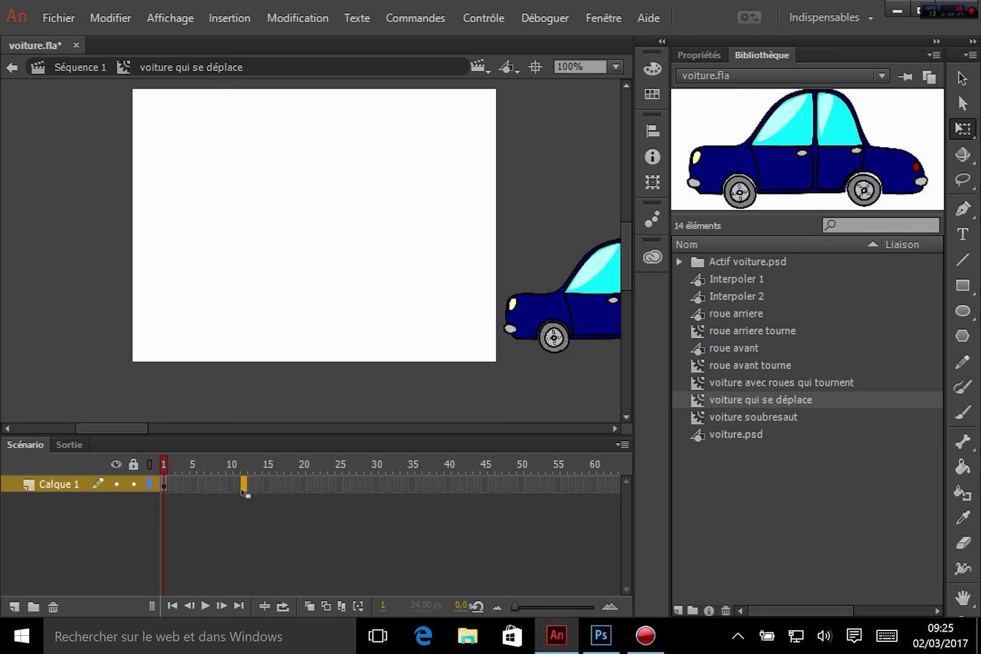
{"action": "left_click", "coordinate": [259, 484]}
{"action": "right_click", "coordinate": [258, 485]}
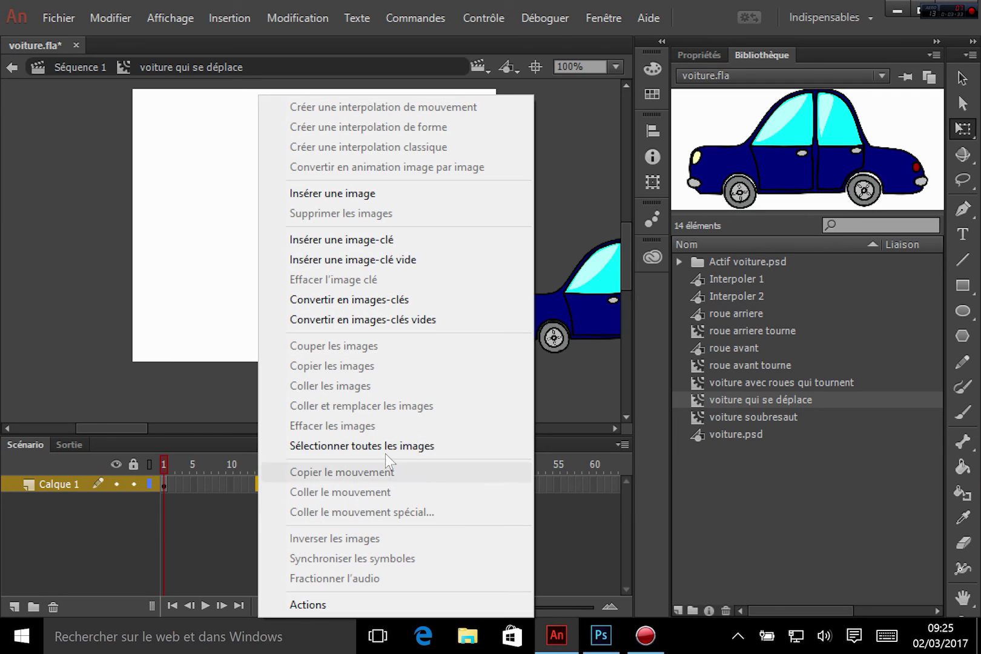
{"action": "left_click", "coordinate": [390, 242]}
{"action": "right_click", "coordinate": [209, 485]}
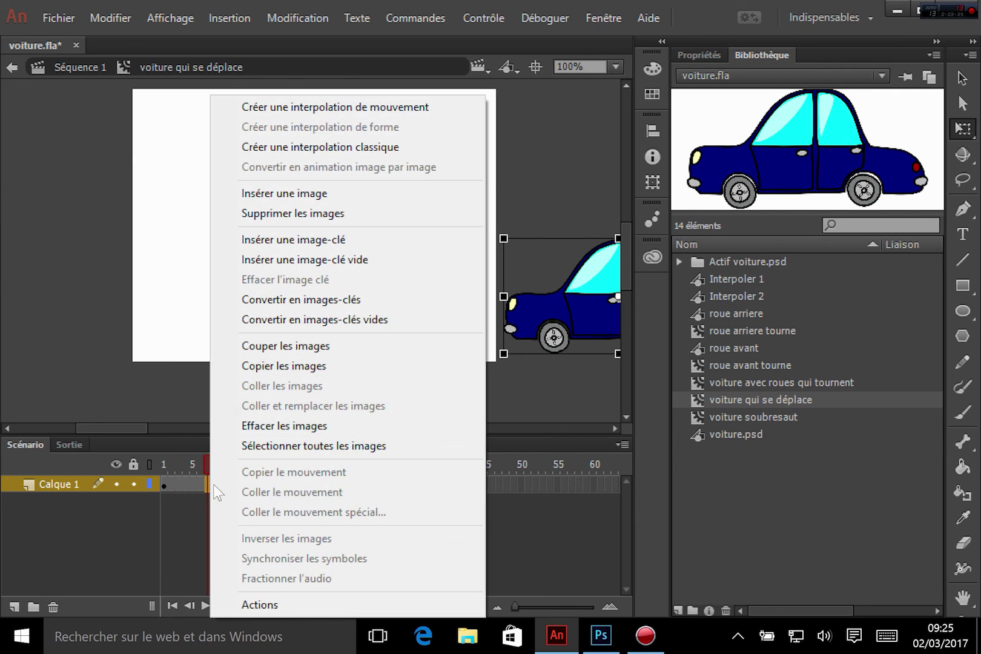
{"action": "left_click", "coordinate": [293, 145]}
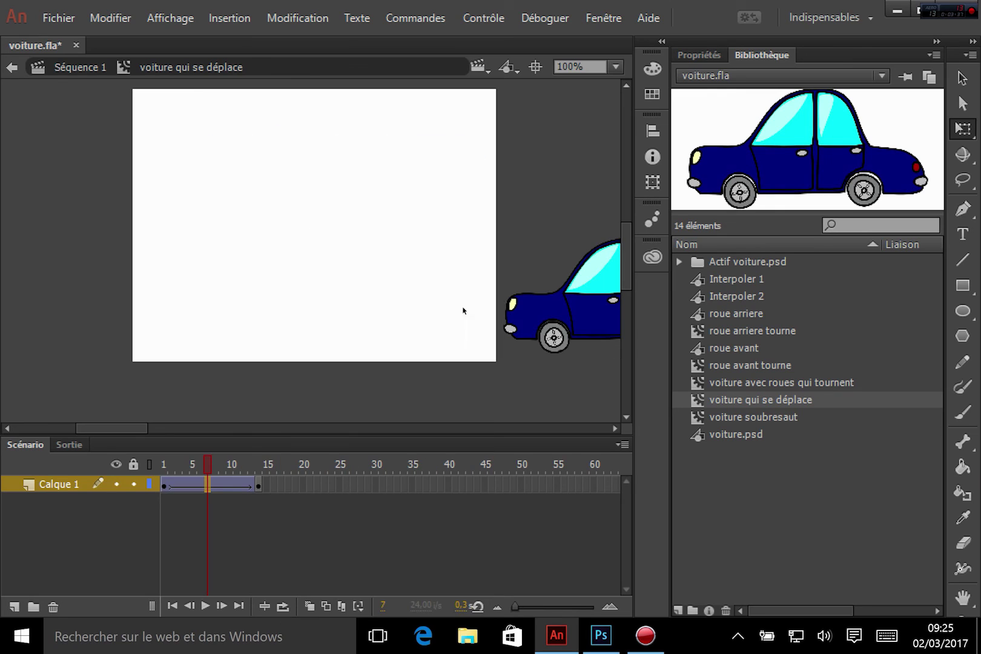
At frame 14, move the car horizontally across to just outside the stage's left edge, and preview the movement in a movie test.
{"action": "left_click", "coordinate": [258, 486]}
{"action": "left_click_drag", "start_coordinate": [580, 327], "coordinate": [85, 332]}
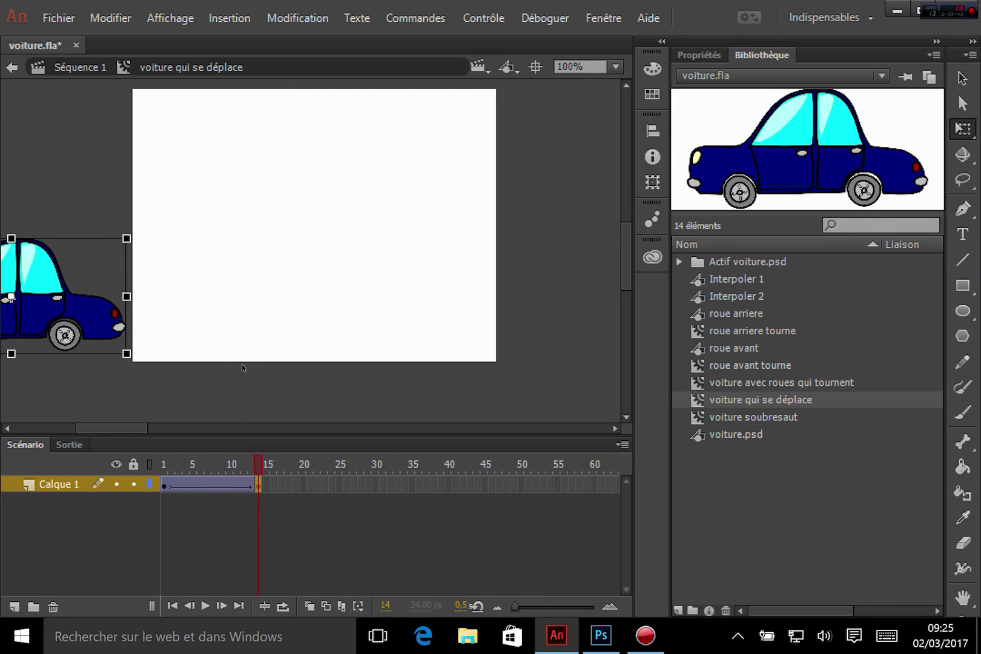
{"action": "key", "text": "Return"}
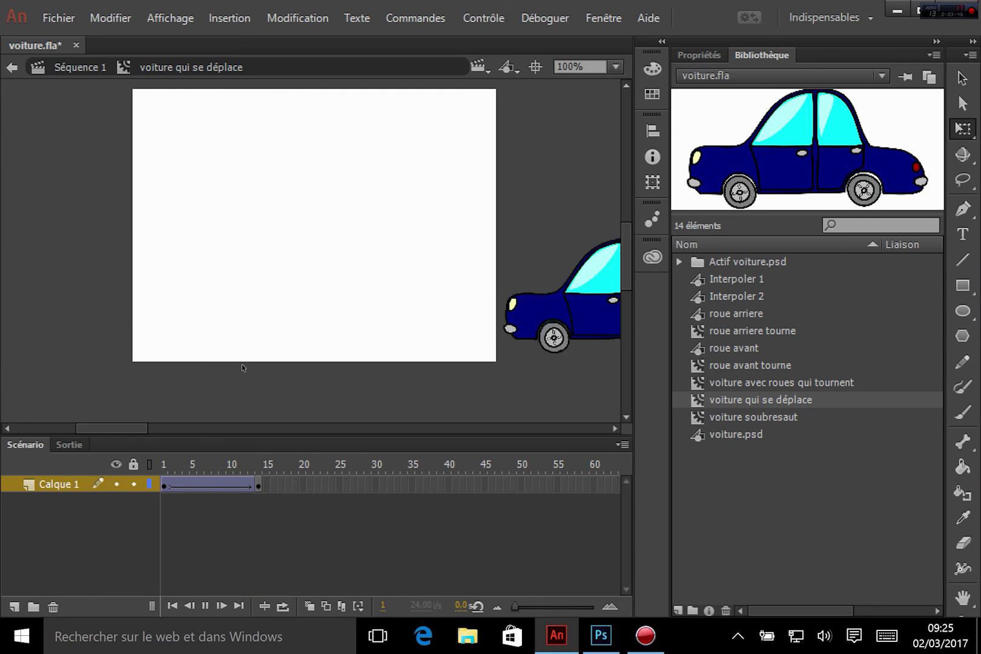
{"action": "key", "text": "Return"}
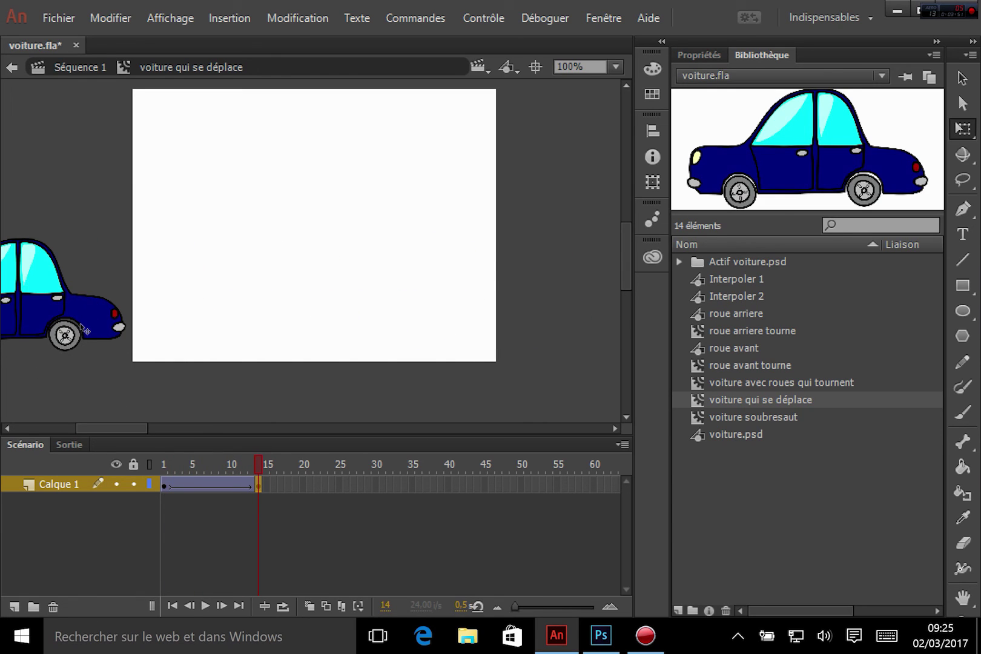
{"action": "key", "text": "Return"}
{"action": "key", "text": "Return"}
{"action": "key", "text": "ctrl+Return"}
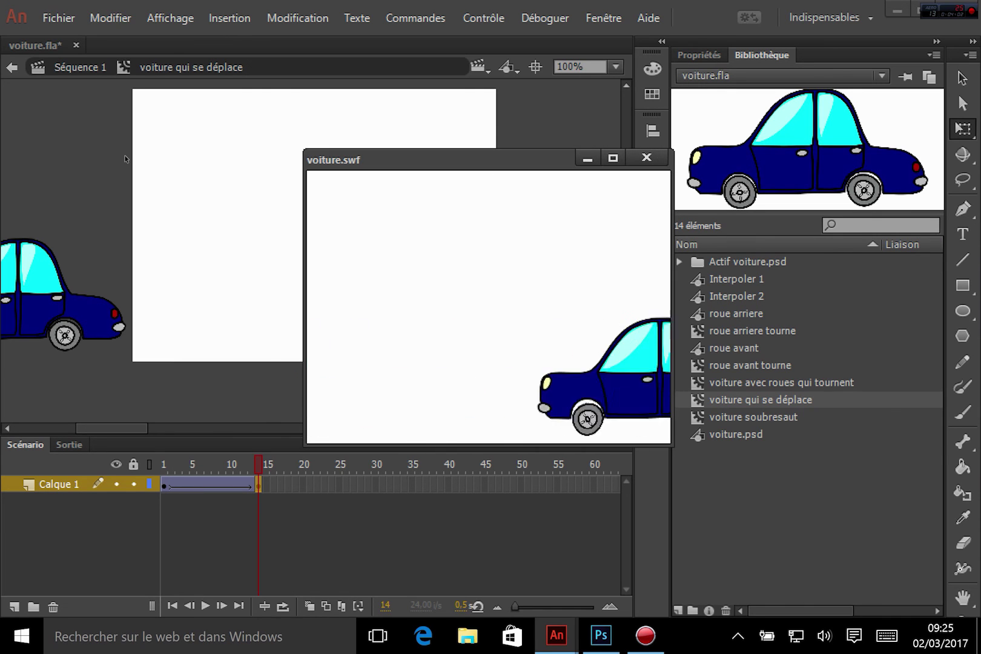
{"action": "left_click", "coordinate": [647, 157]}
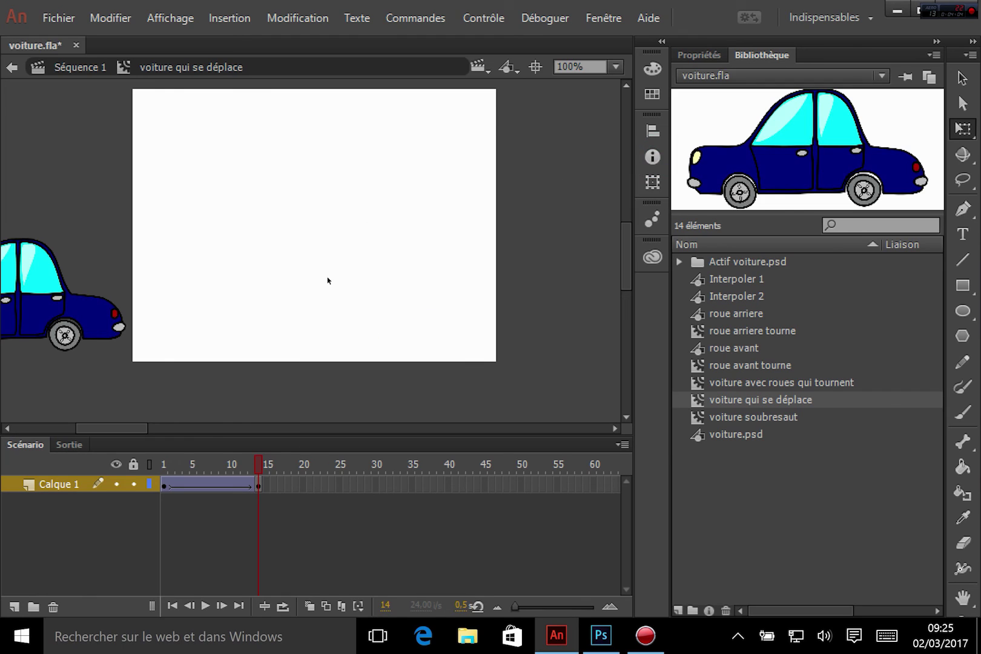
Lengthen the car's tween by moving its final keyframe to frame 31 and again to frame 38, testing the movie each time.
{"action": "left_click", "coordinate": [258, 485]}
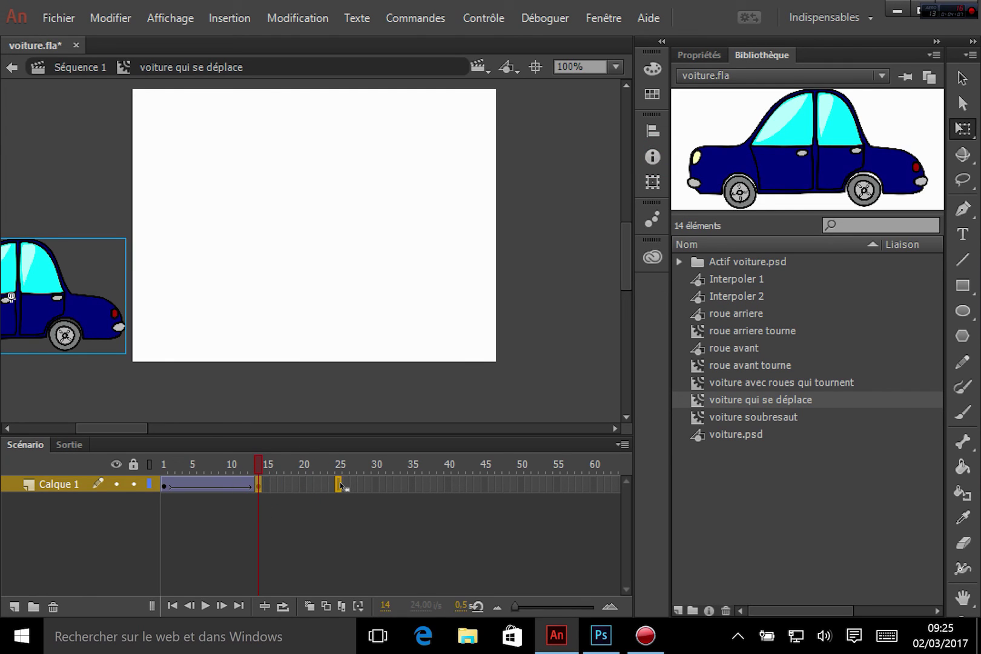
{"action": "left_click_drag", "start_coordinate": [341, 484], "coordinate": [382, 484]}
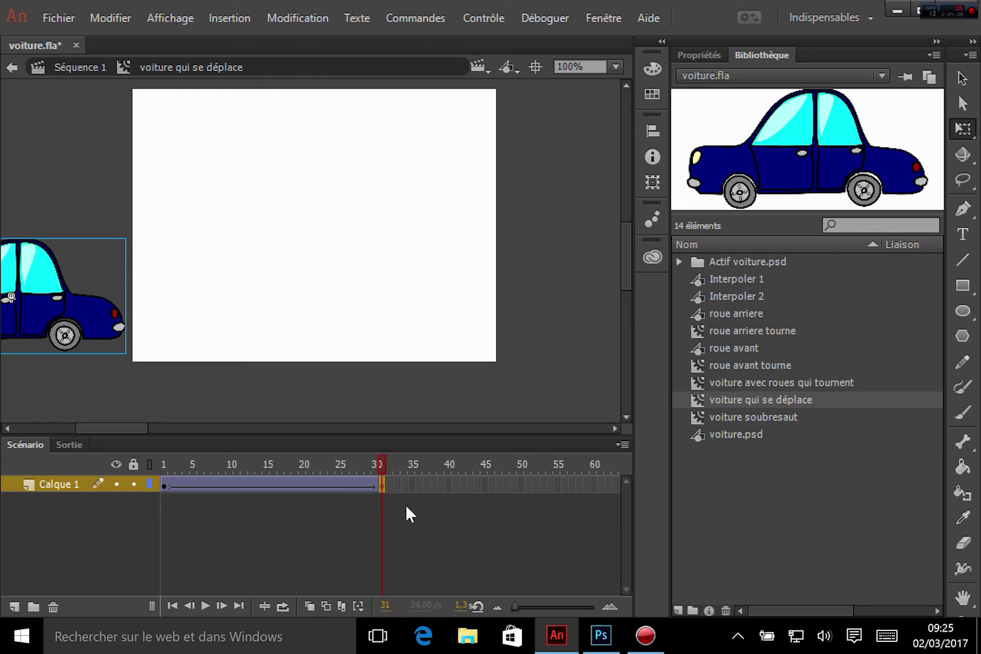
{"action": "key", "text": "ctrl+Return"}
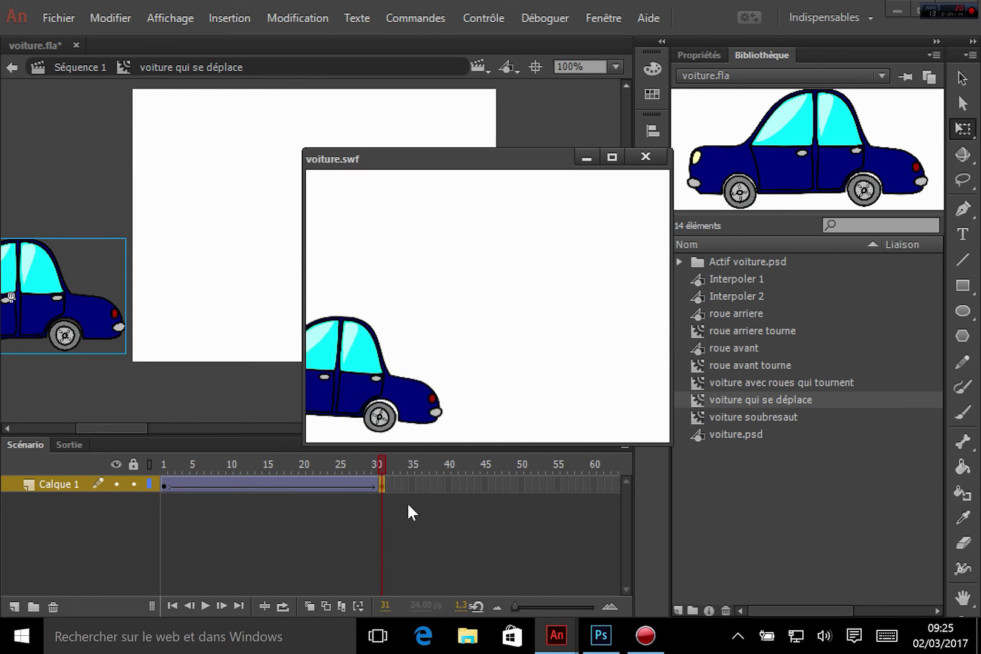
{"action": "left_click", "coordinate": [646, 157]}
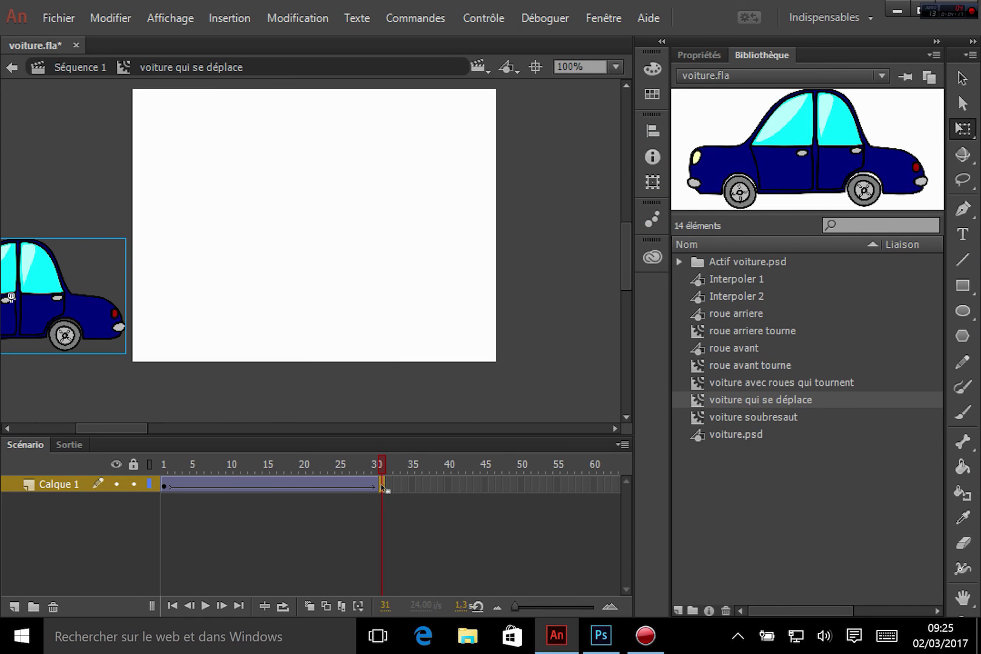
{"action": "left_click_drag", "start_coordinate": [382, 485], "coordinate": [435, 483]}
{"action": "key", "text": "ctrl+Return"}
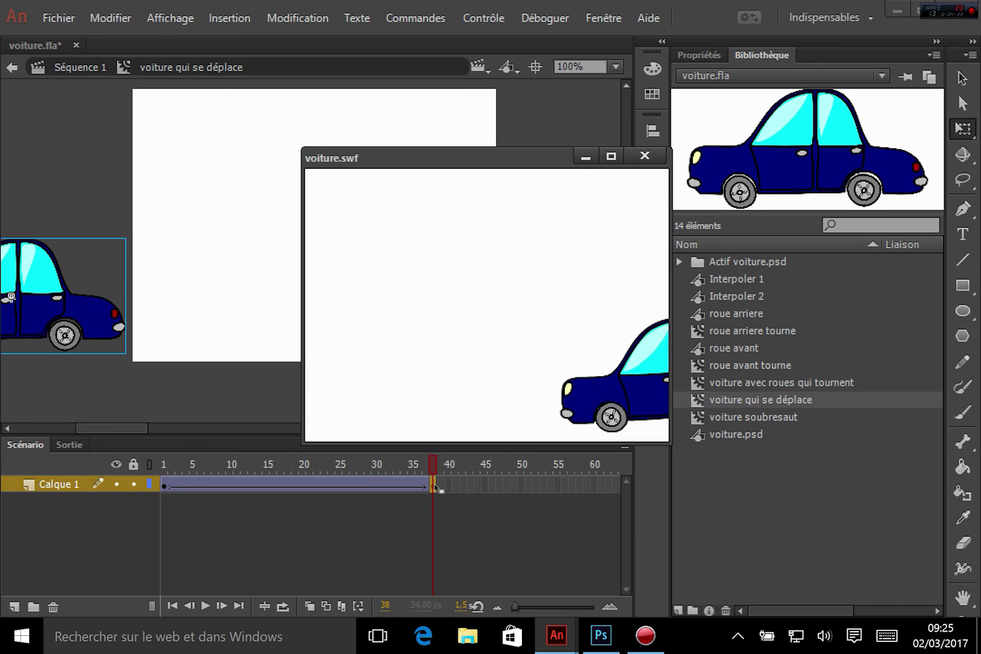